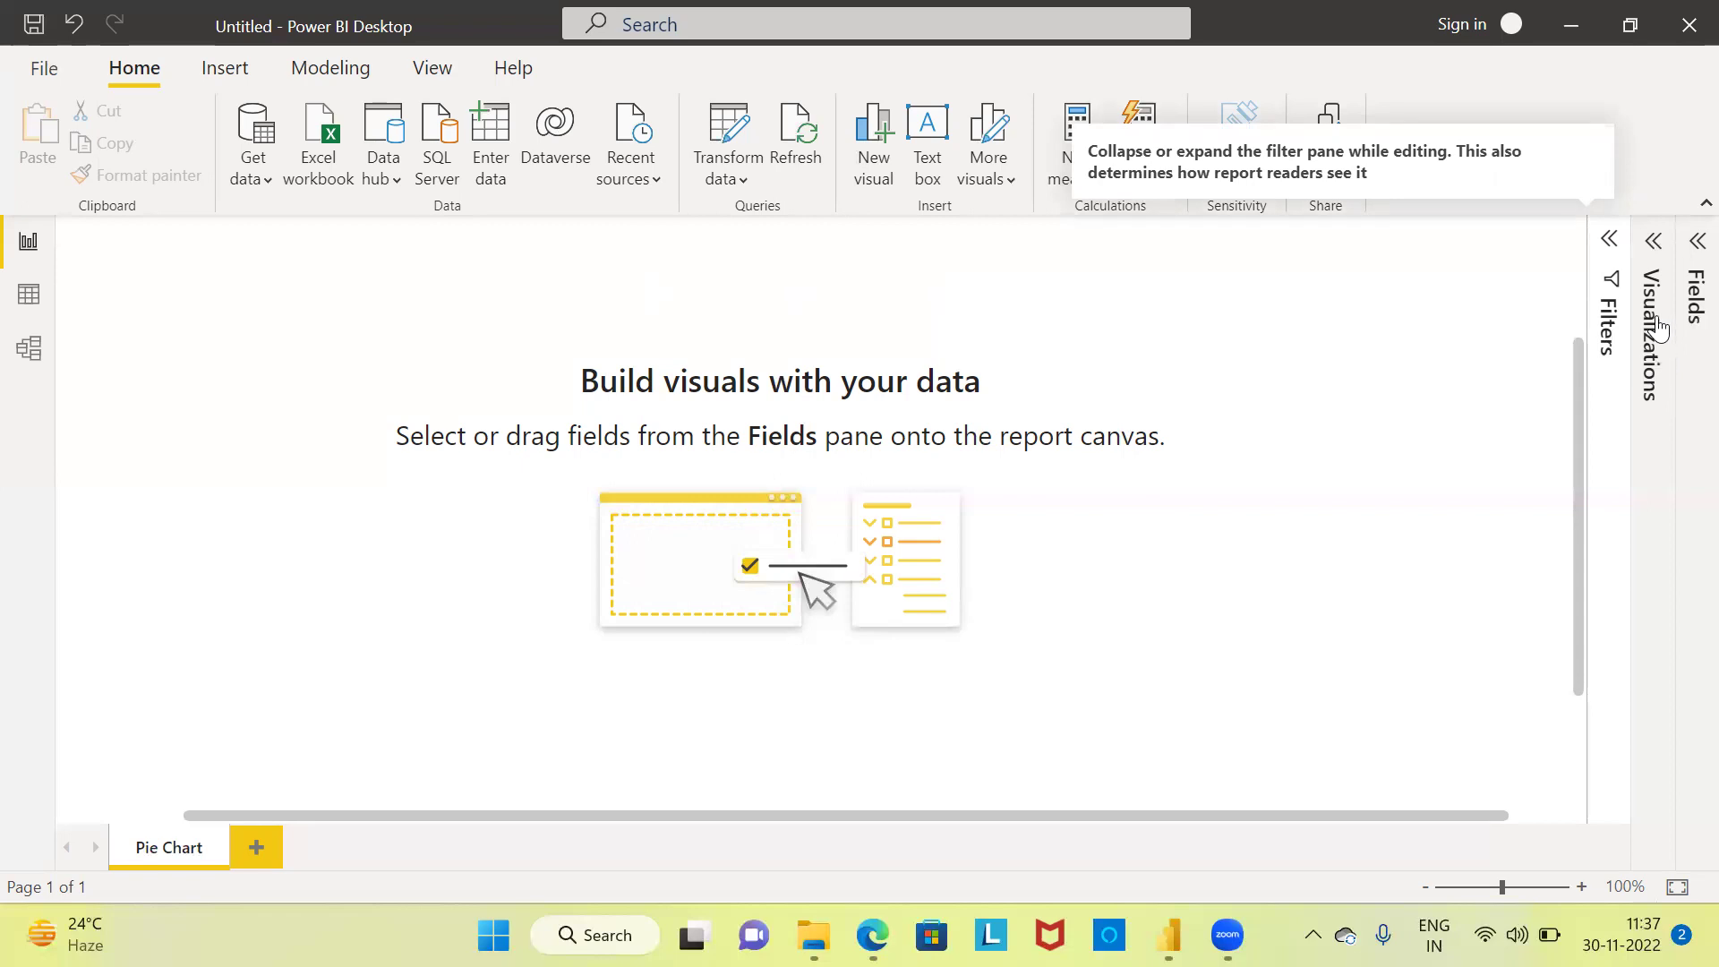
Step: Show the available visual types and list the fields of the sample superstore table
{"action": "left_click", "coordinate": [1653, 242]}
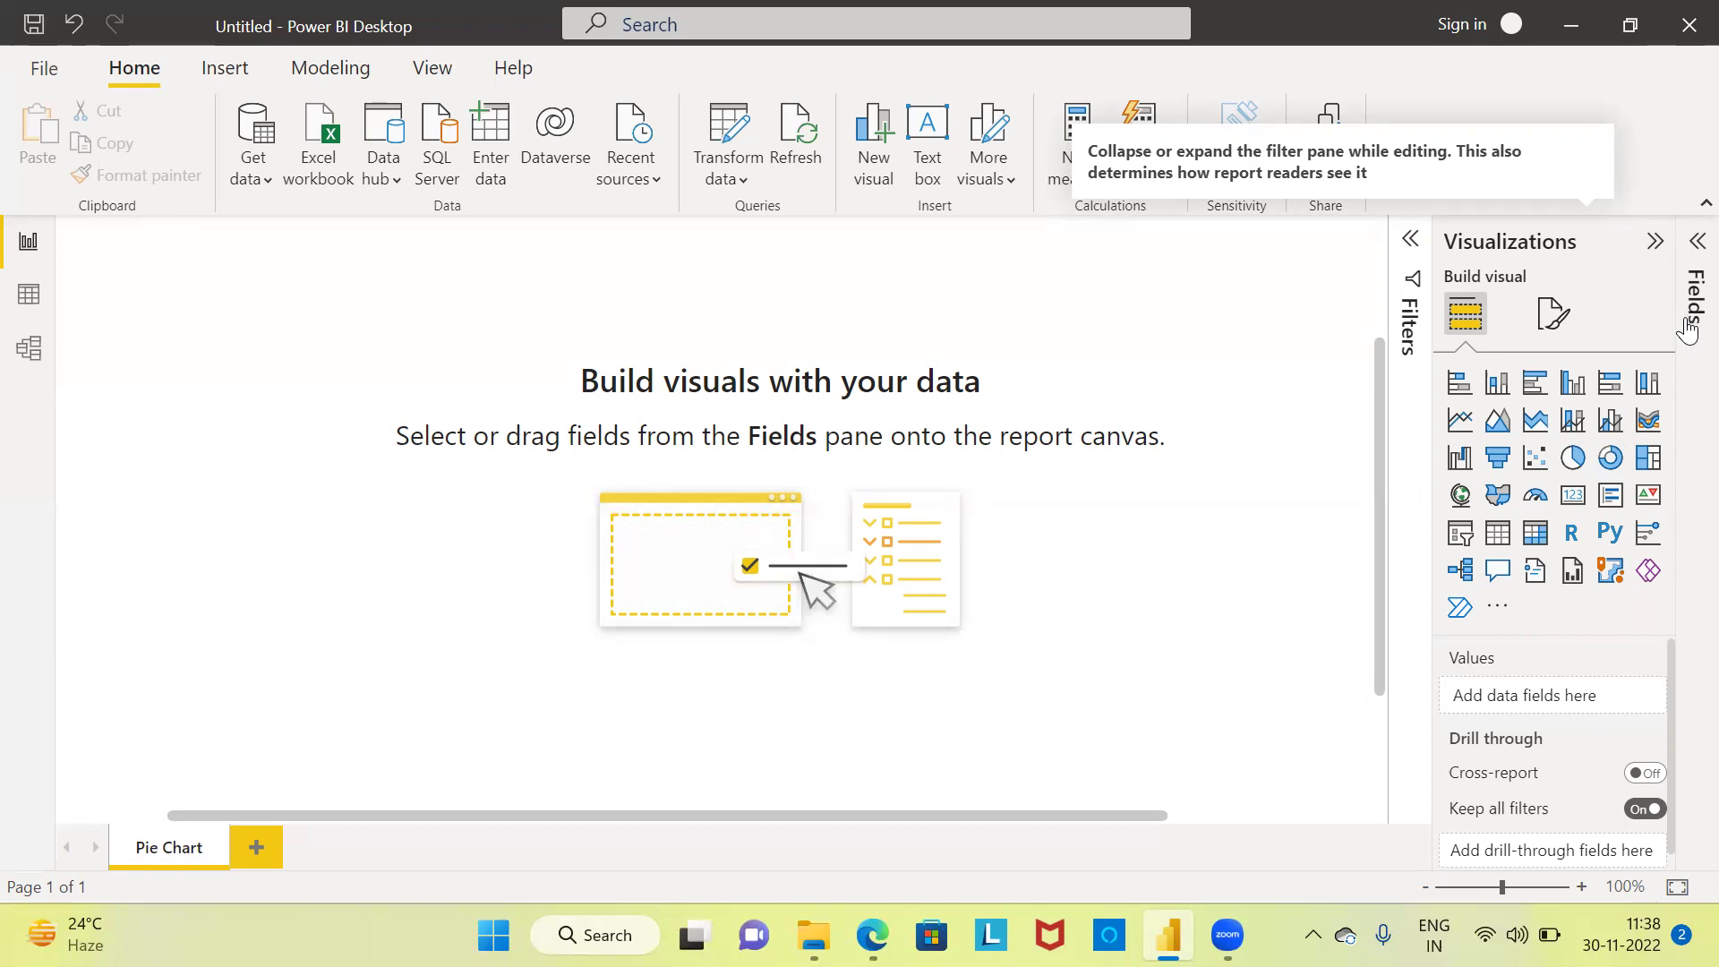
{"action": "left_click", "coordinate": [1688, 257]}
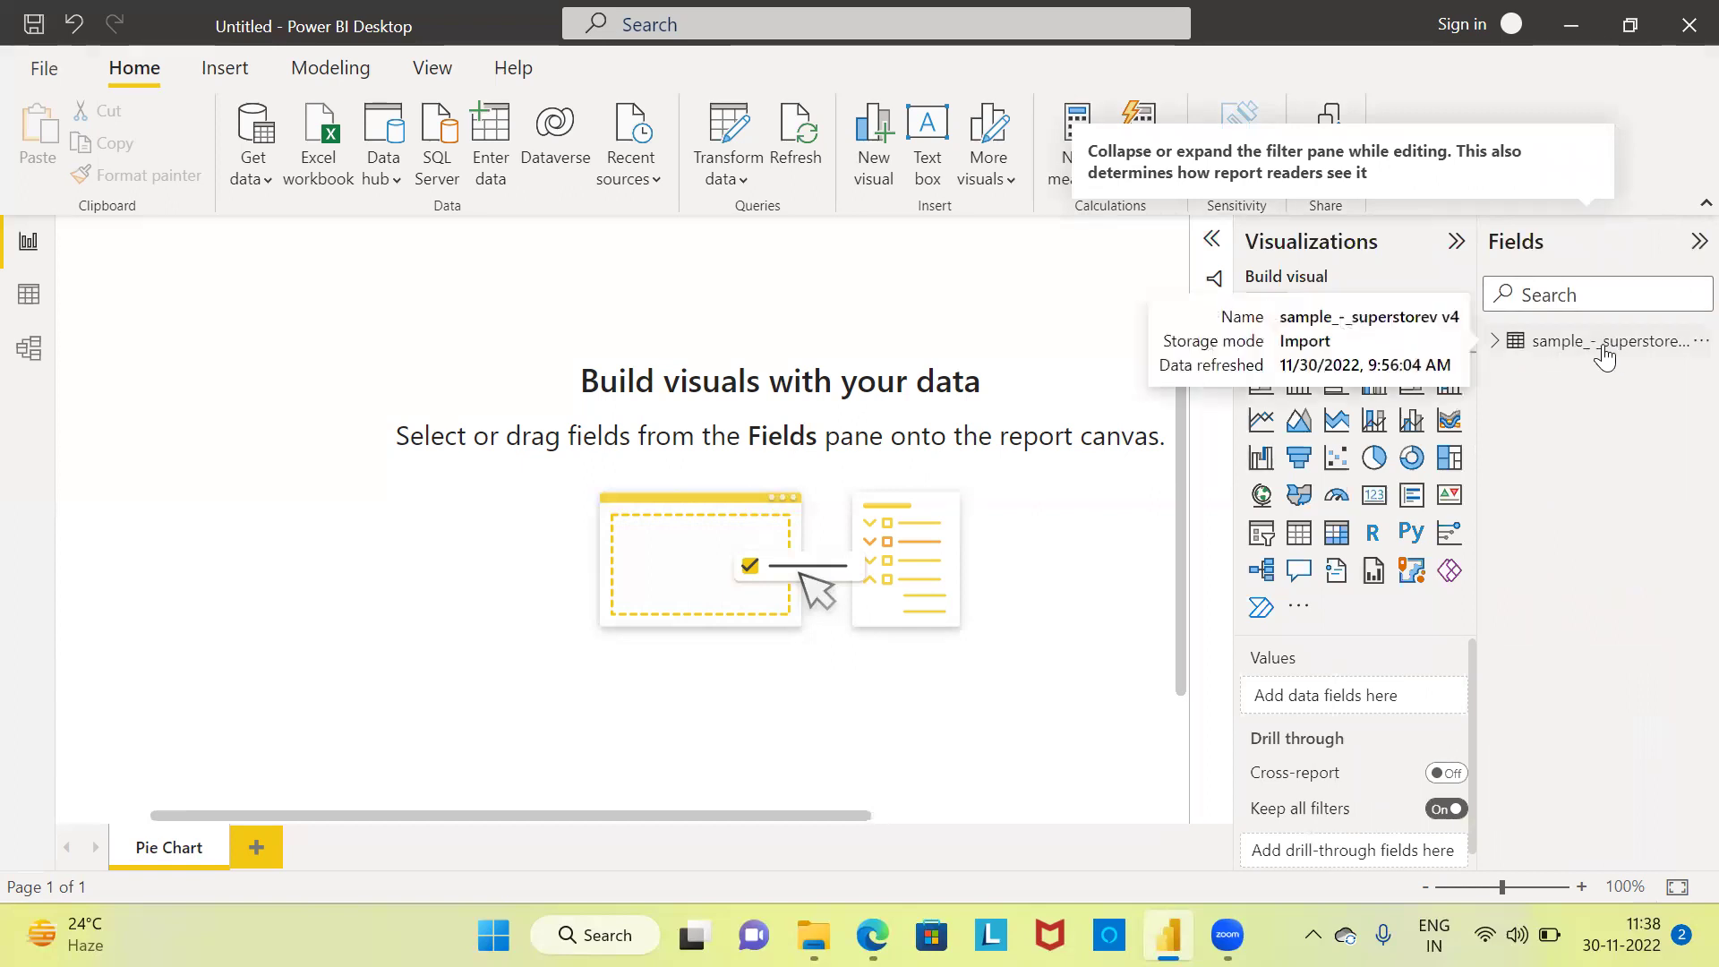
{"action": "left_click", "coordinate": [1538, 352]}
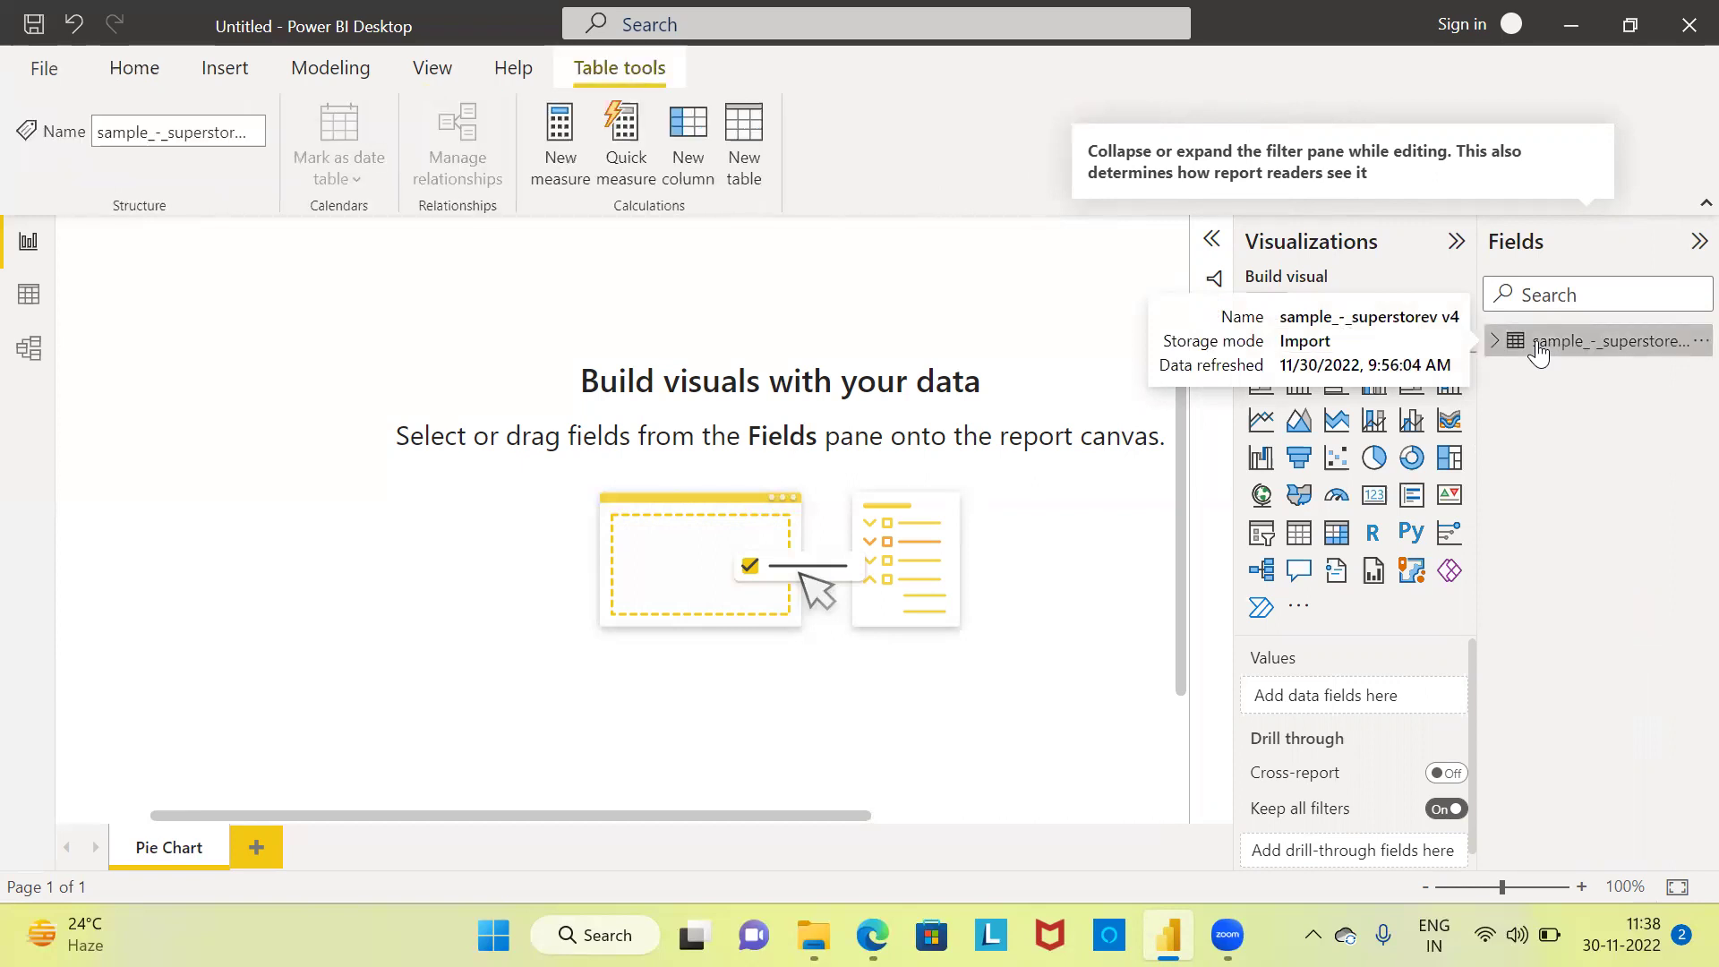
{"action": "left_click", "coordinate": [1493, 343]}
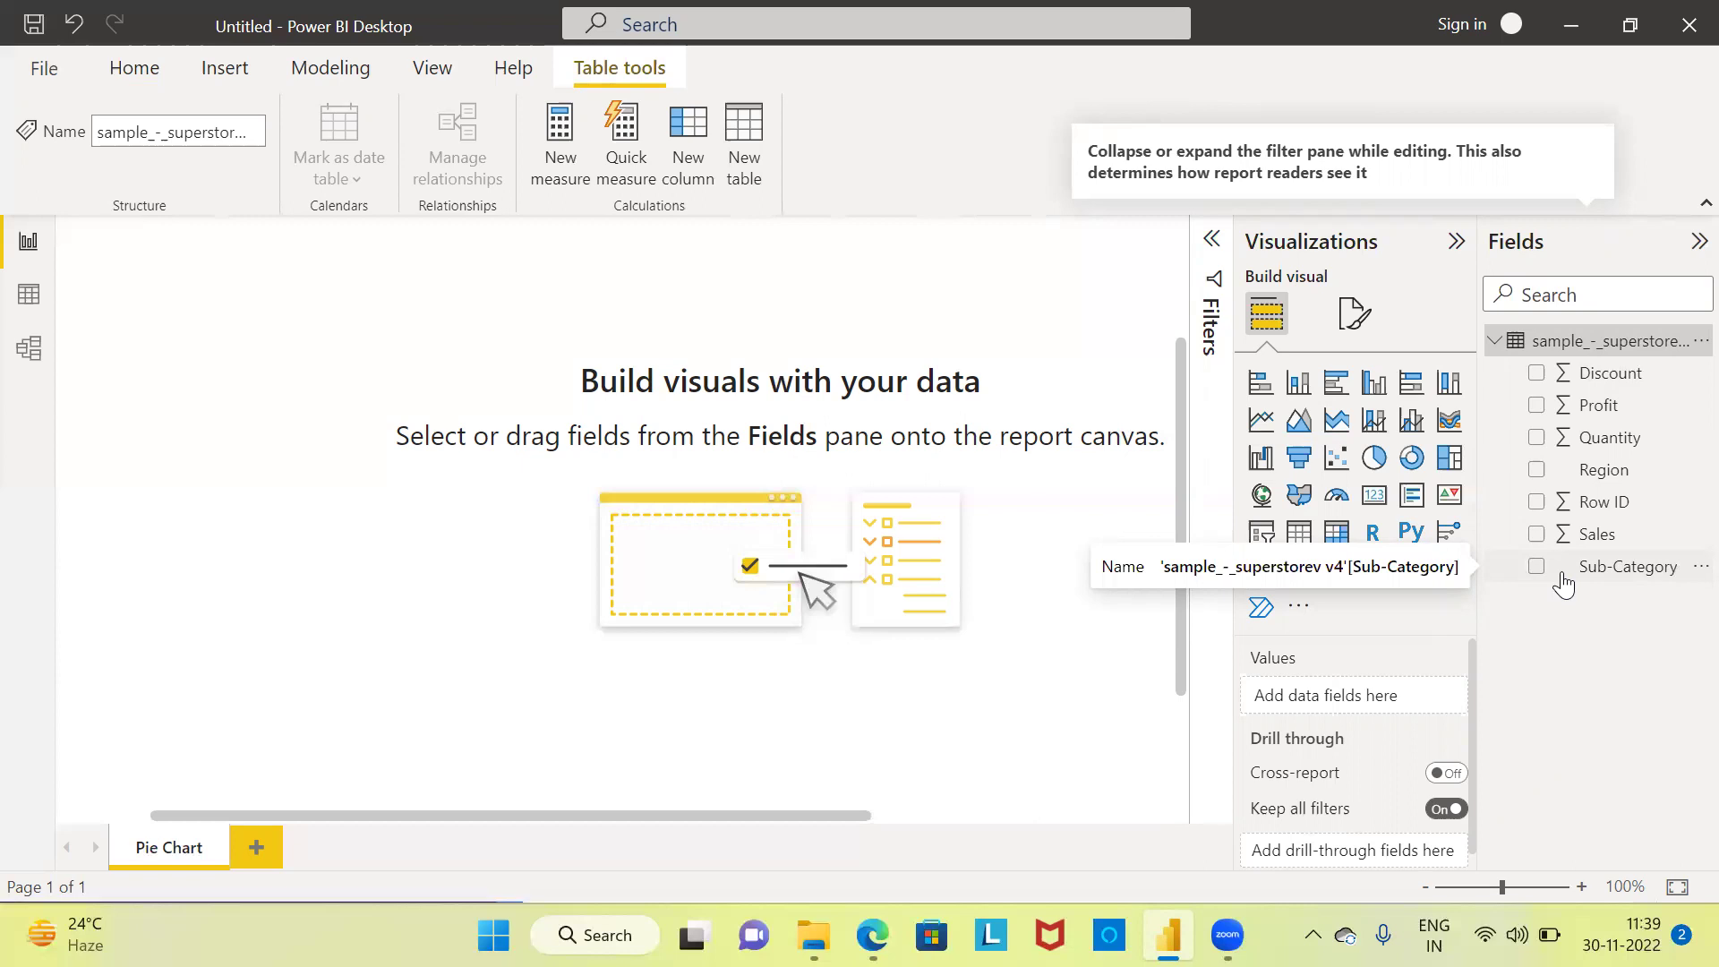
Step: Insert a pie chart showing Sales by Region on the report page and enlarge it
{"action": "left_click", "coordinate": [1374, 458]}
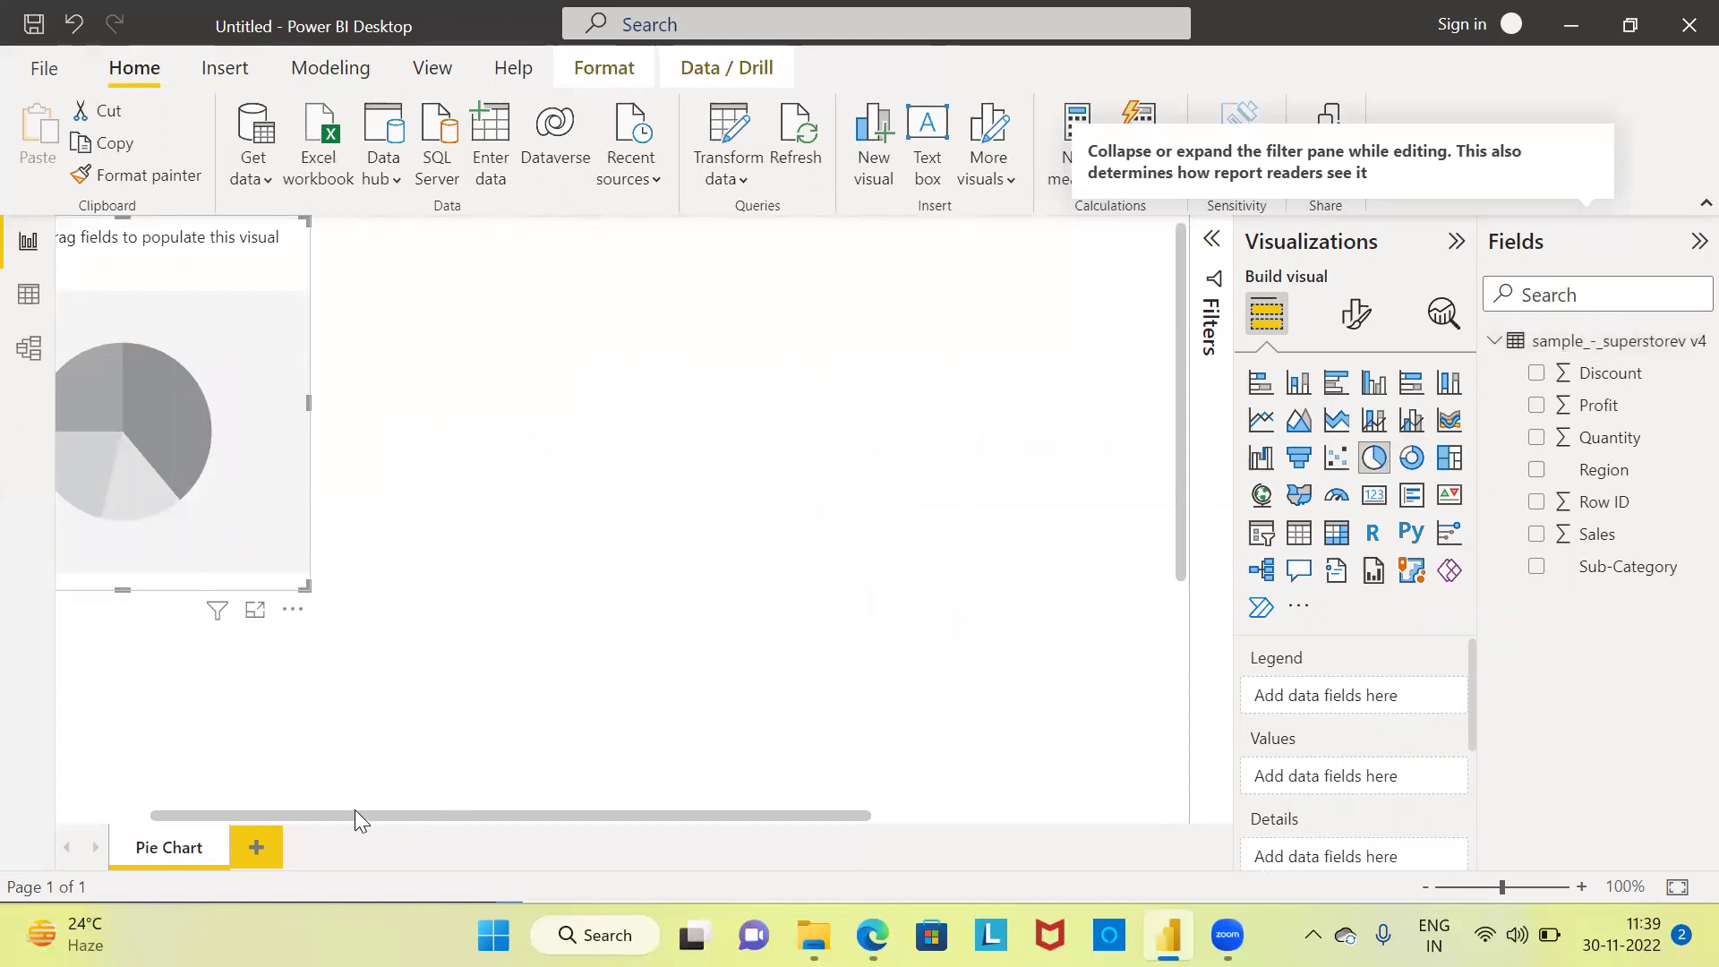
{"action": "left_click_drag", "start_coordinate": [318, 812], "coordinate": [215, 809]}
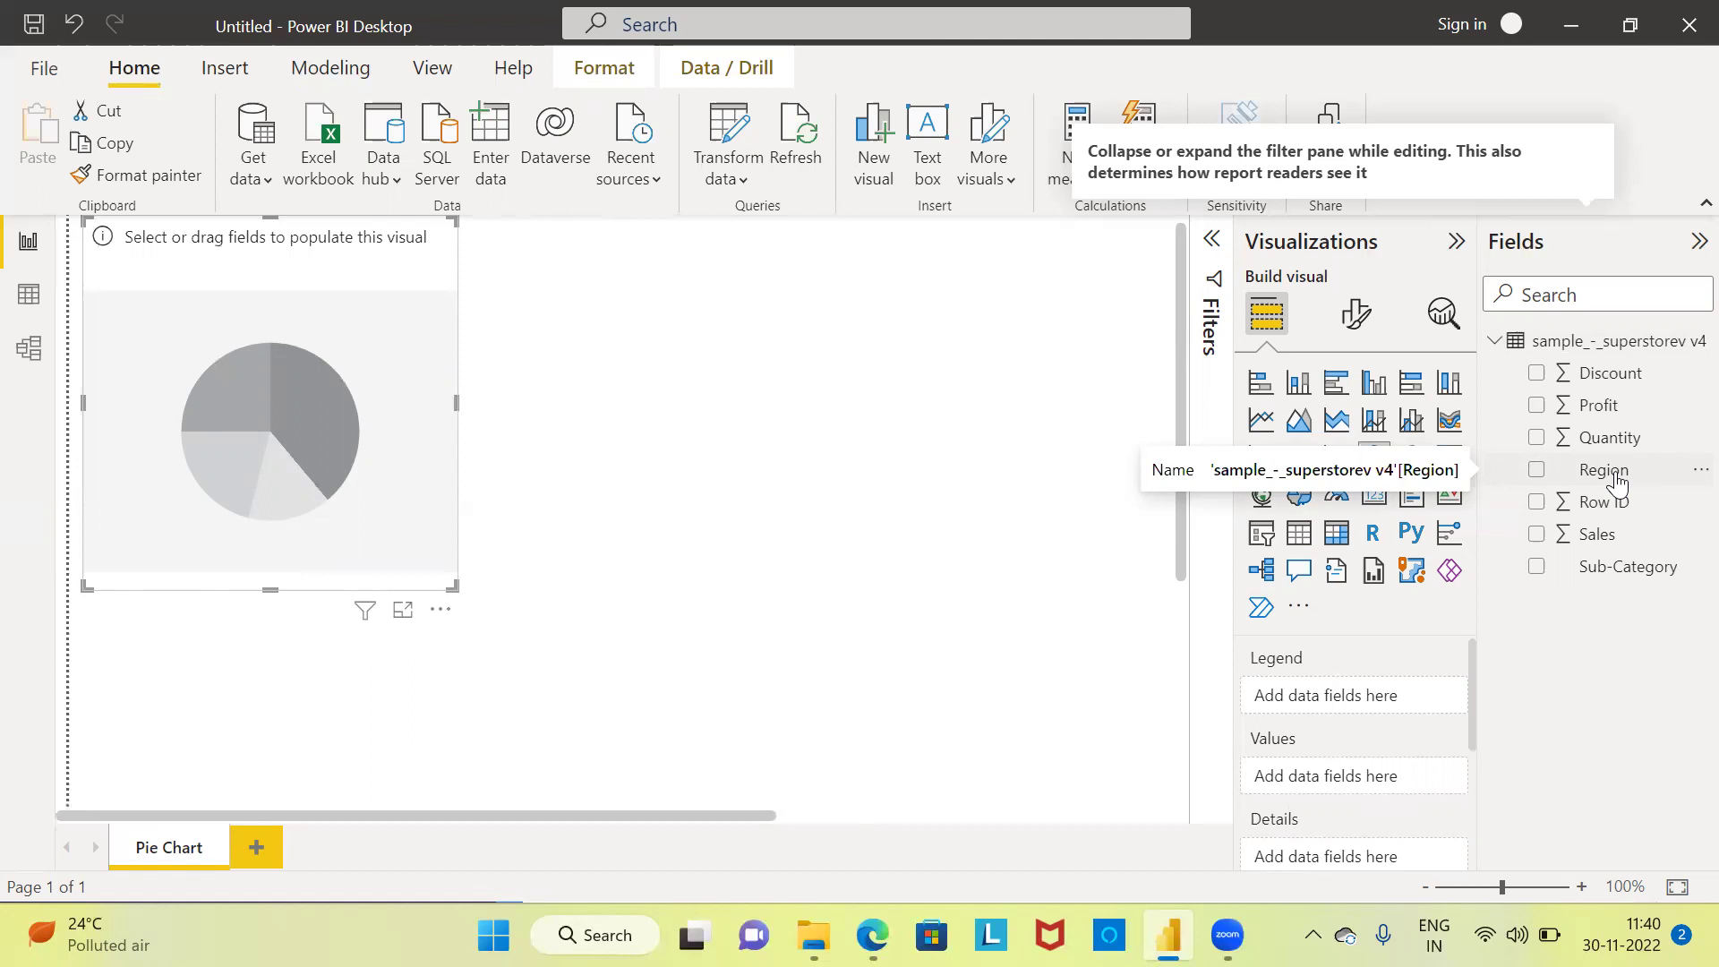
{"action": "left_click_drag", "start_coordinate": [1616, 483], "coordinate": [318, 434]}
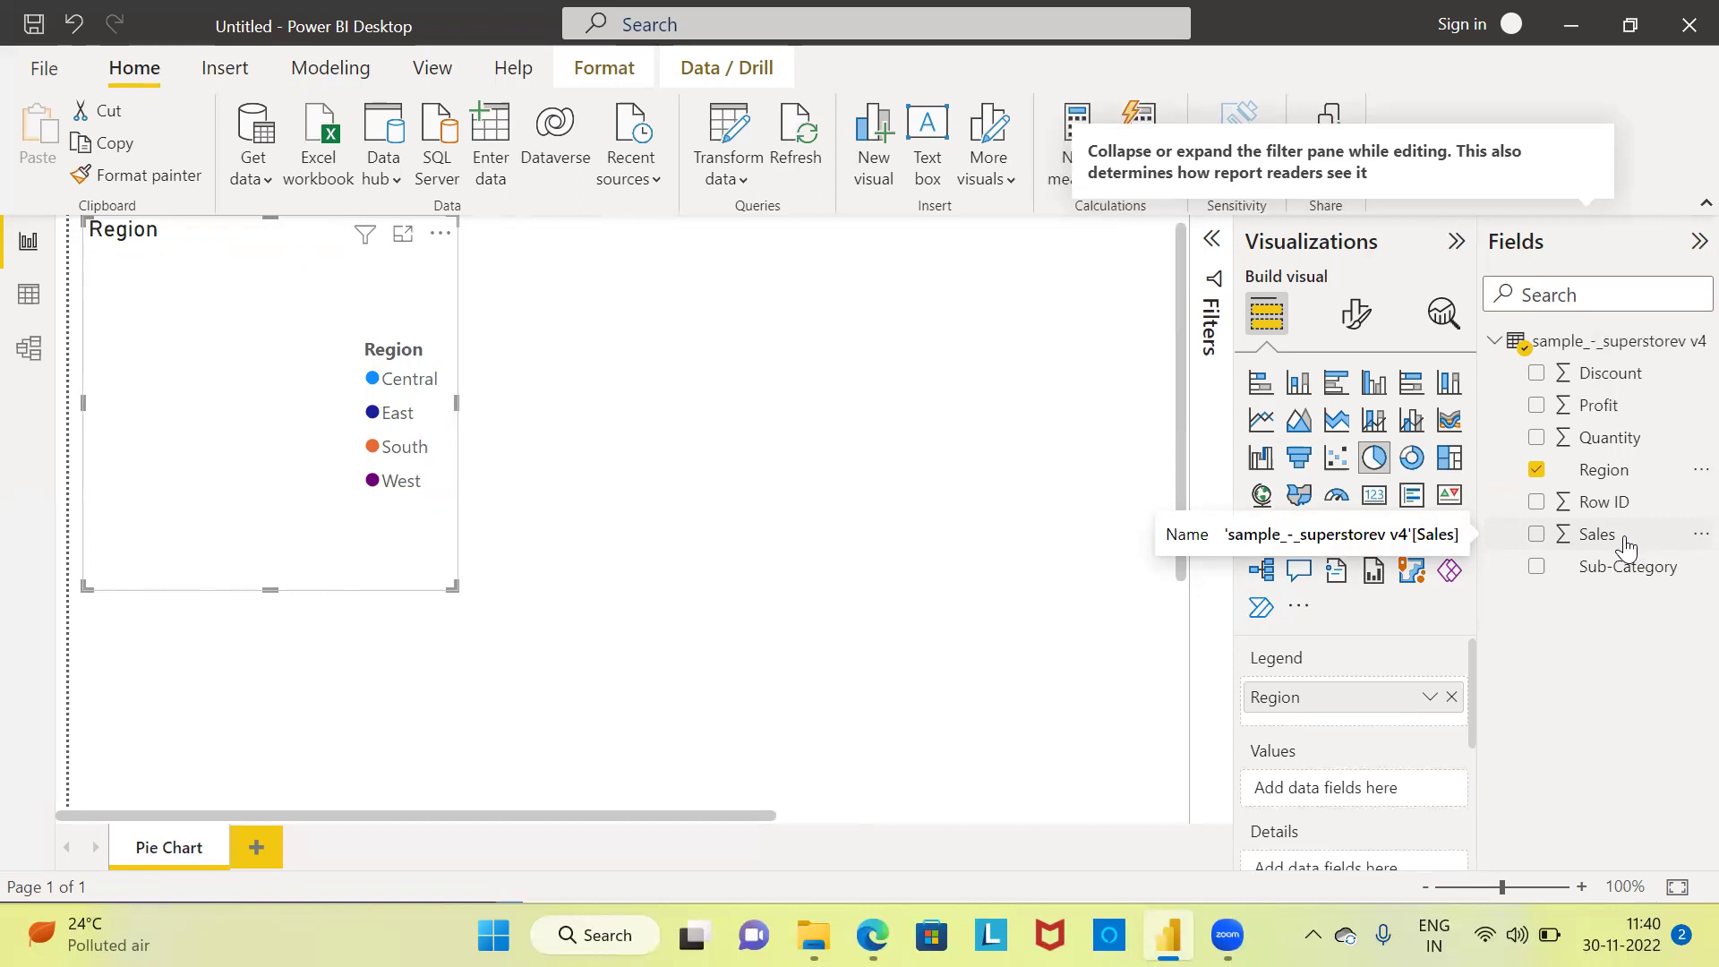
{"action": "left_click_drag", "start_coordinate": [1627, 547], "coordinate": [283, 383]}
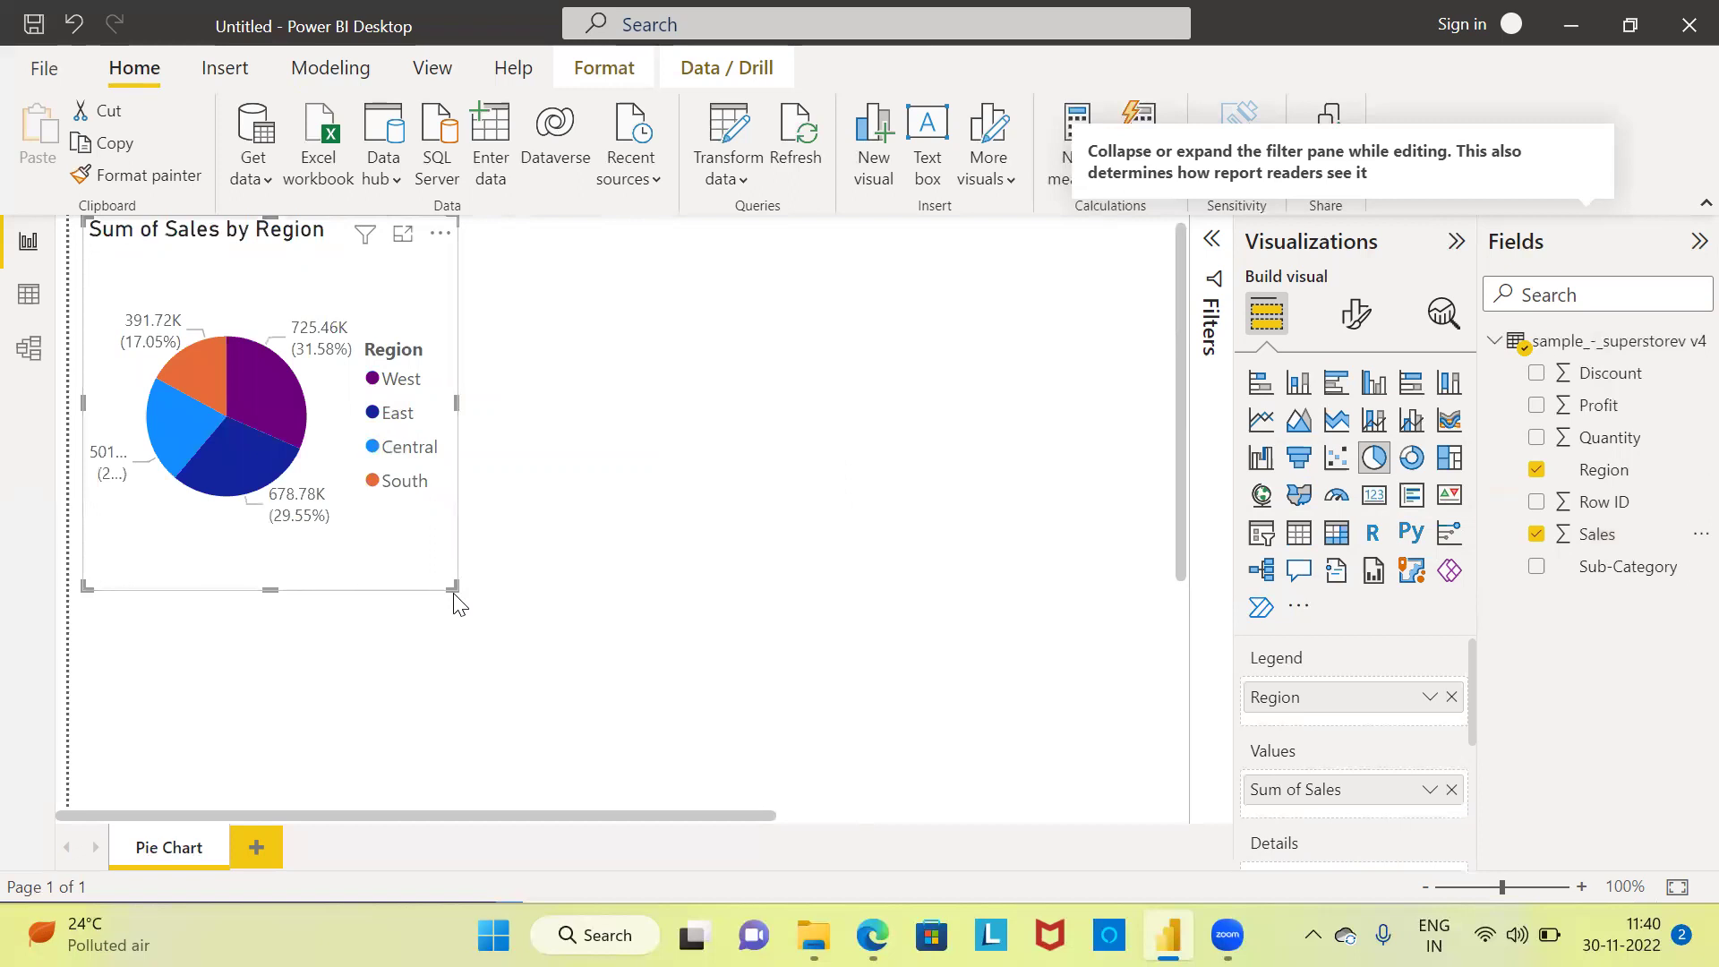
{"action": "left_click_drag", "start_coordinate": [454, 588], "coordinate": [939, 723]}
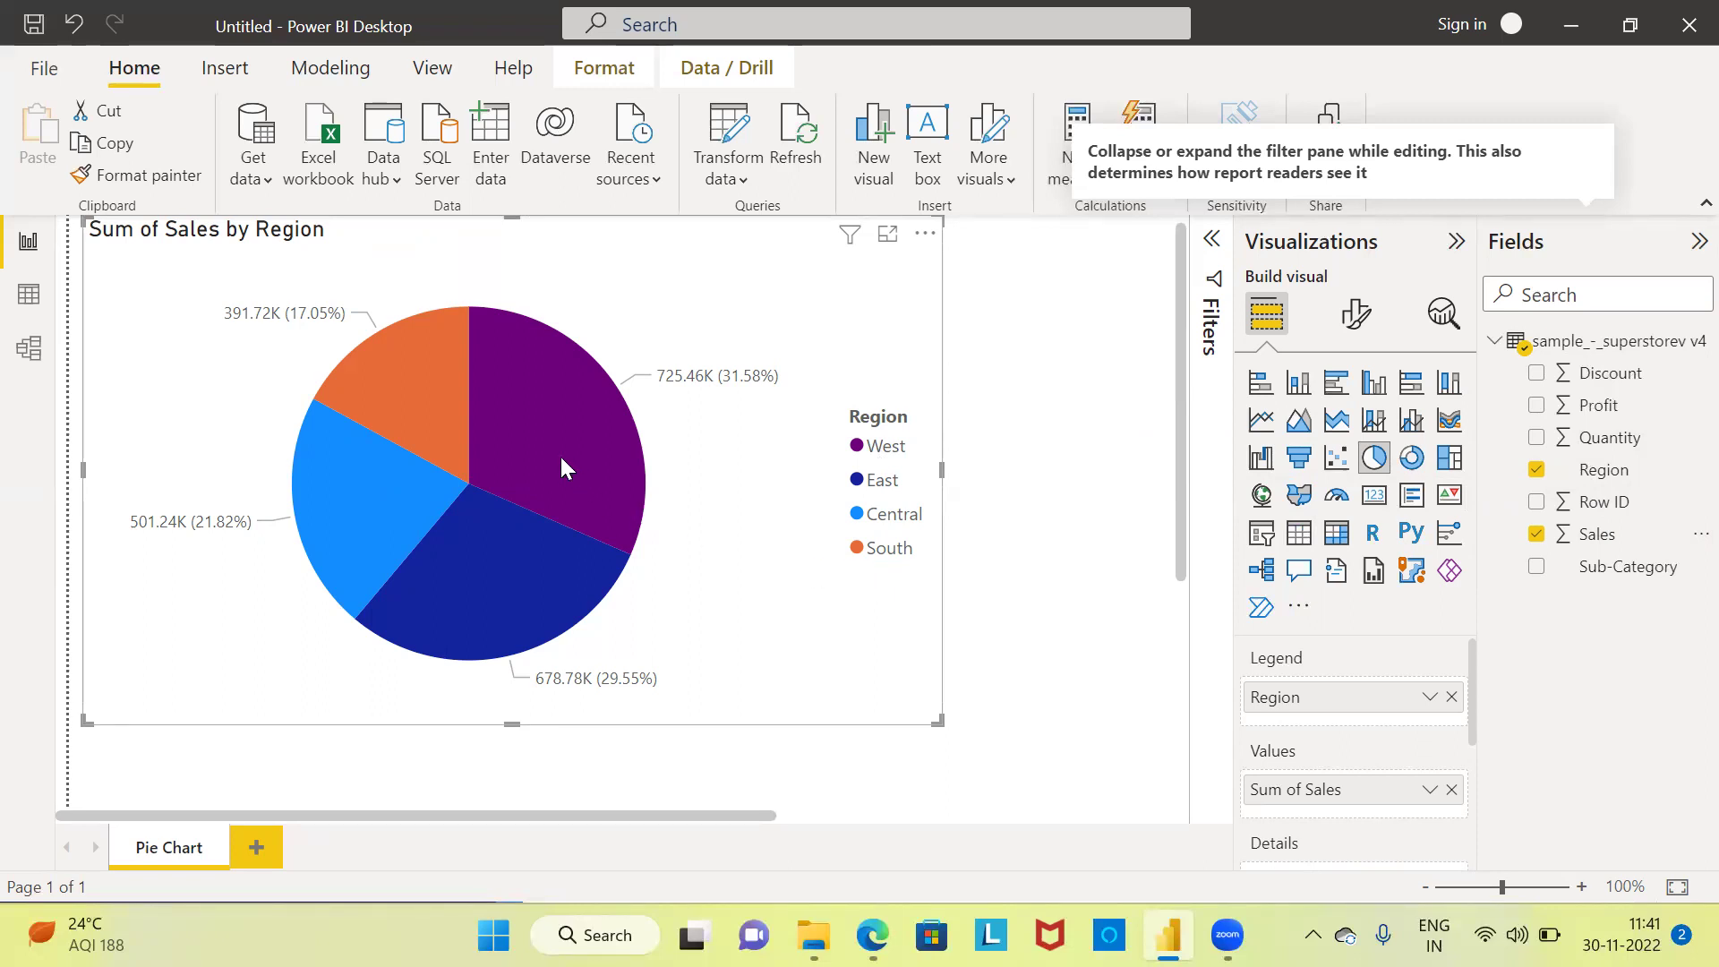
{"action": "mouse_move", "coordinate": [561, 458]}
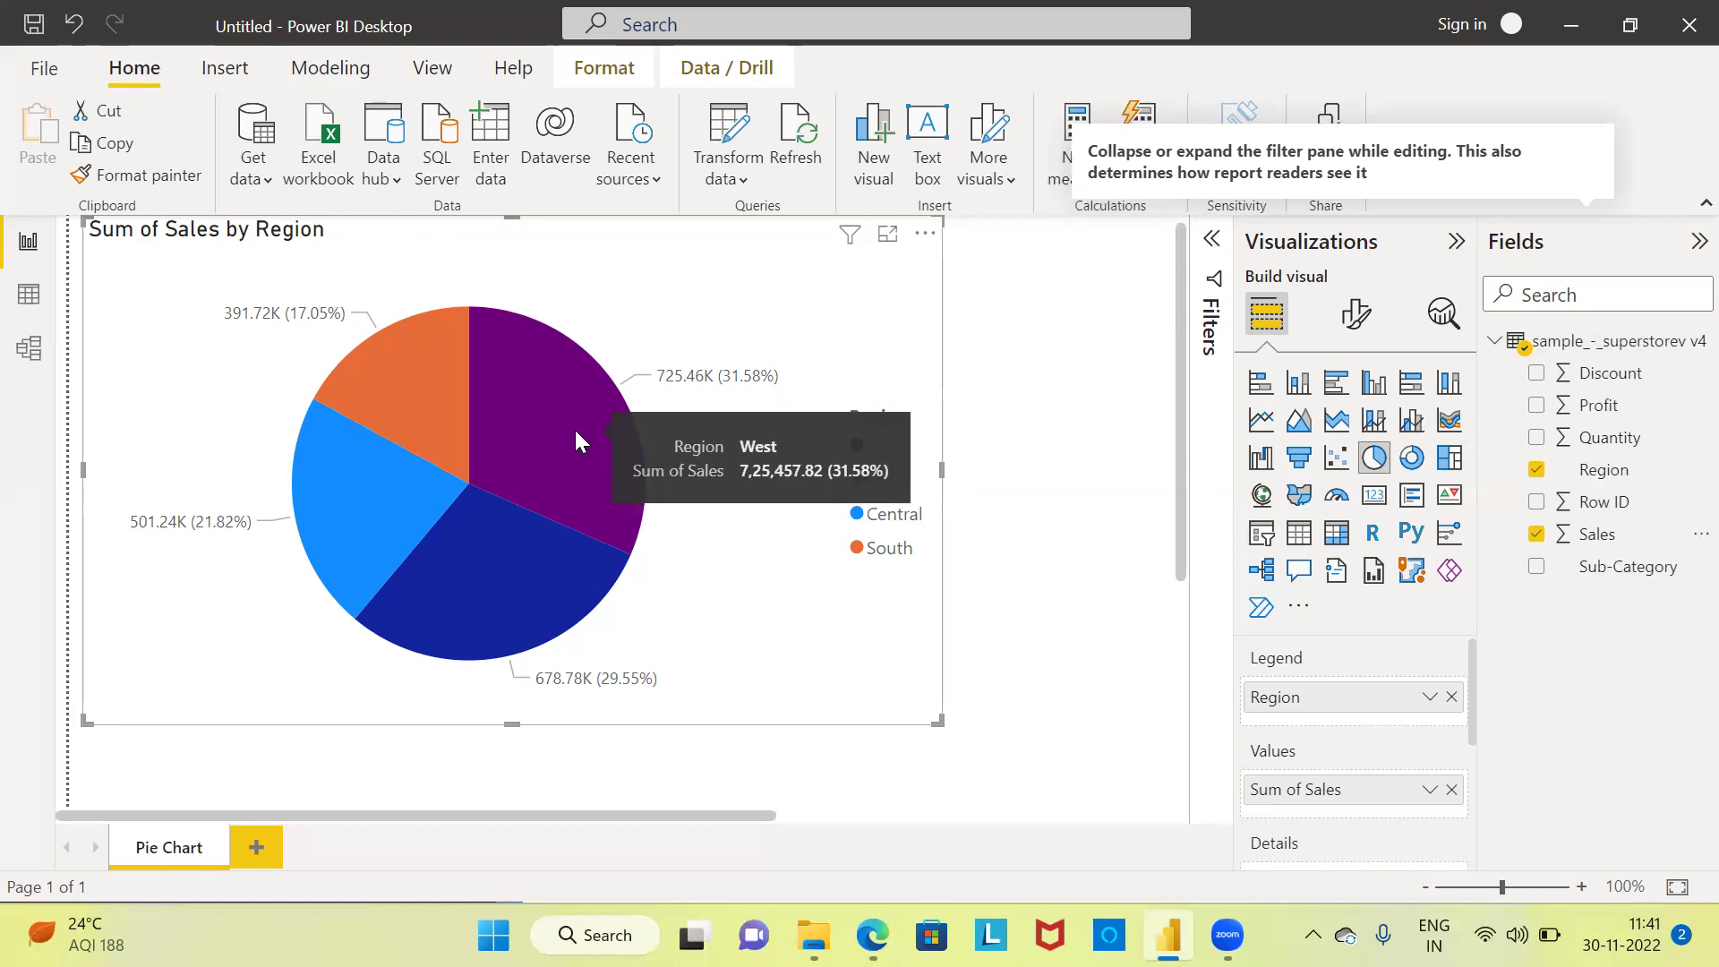
Step: Remove the Sum of Sales by Region pie chart from the report page
{"action": "left_click", "coordinate": [1047, 379]}
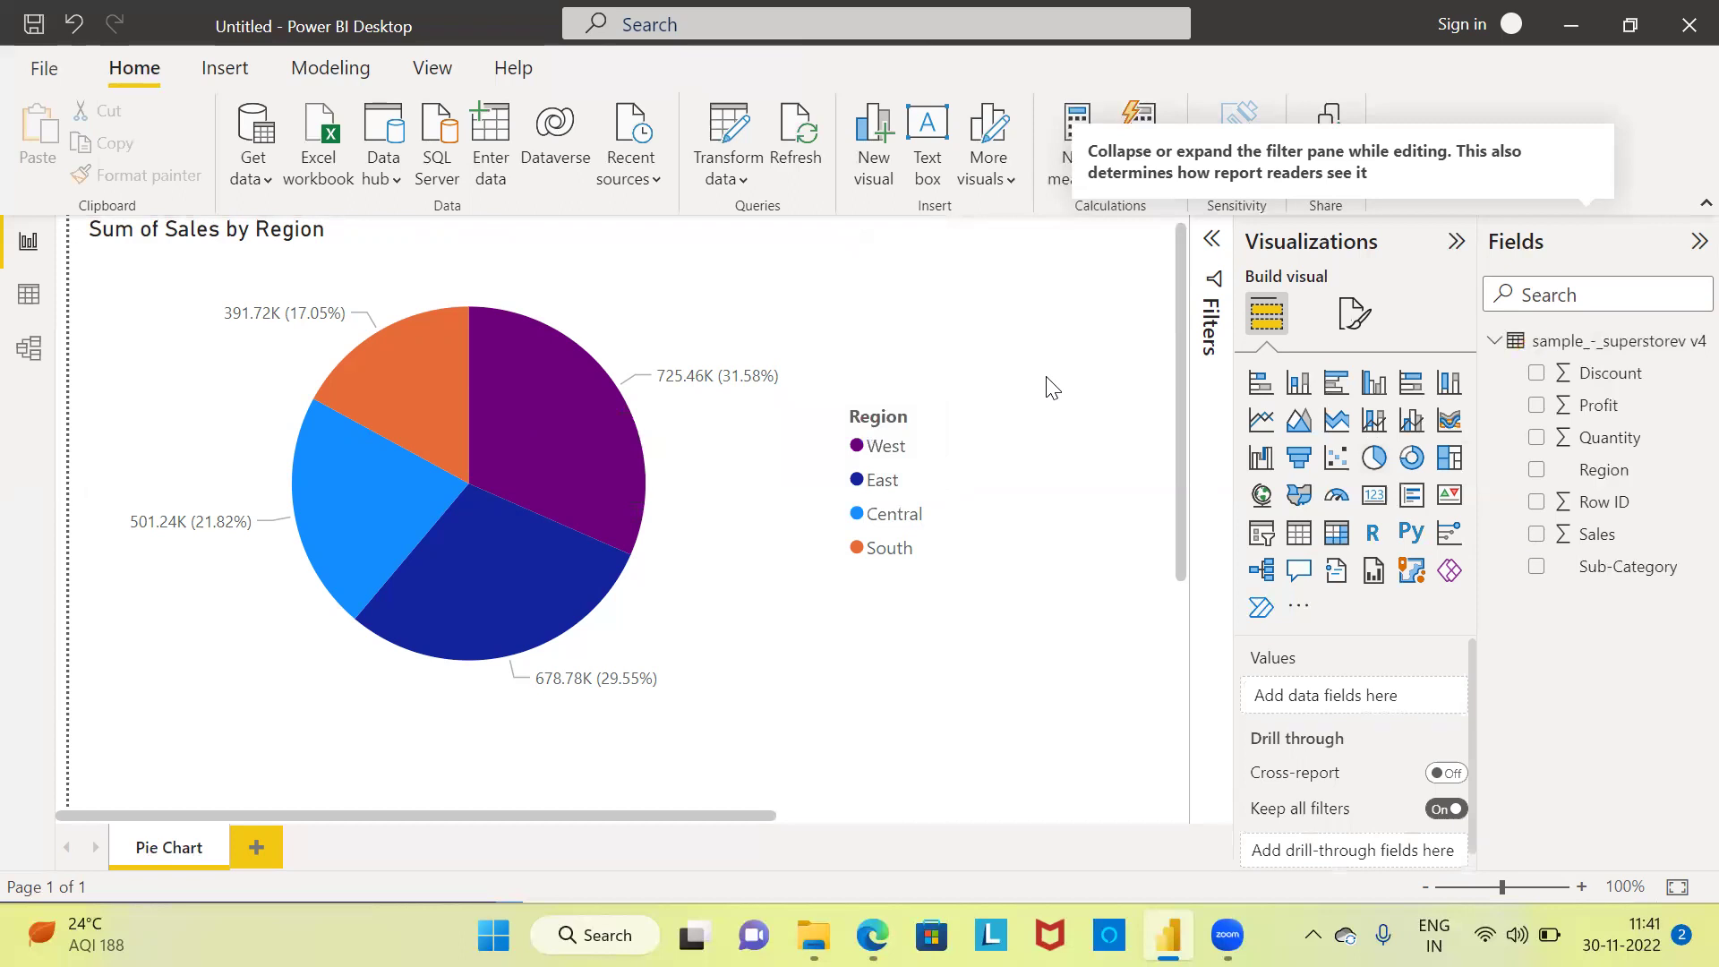
{"action": "left_click", "coordinate": [718, 345]}
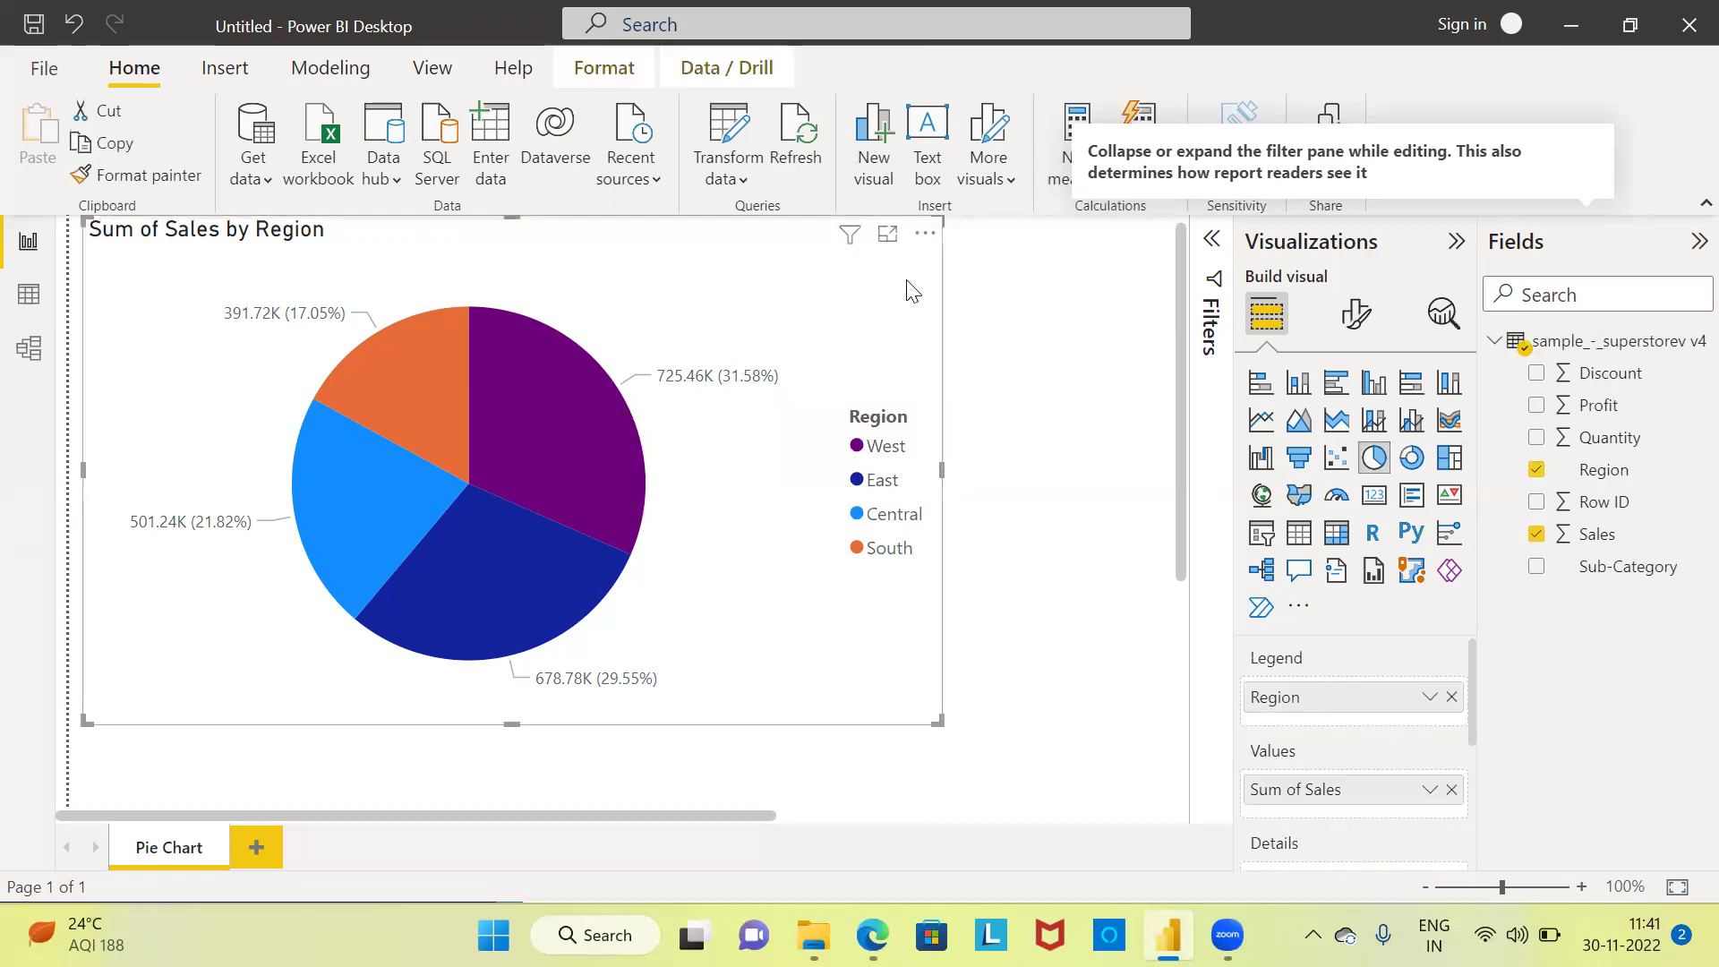
{"action": "left_click", "coordinate": [925, 237]}
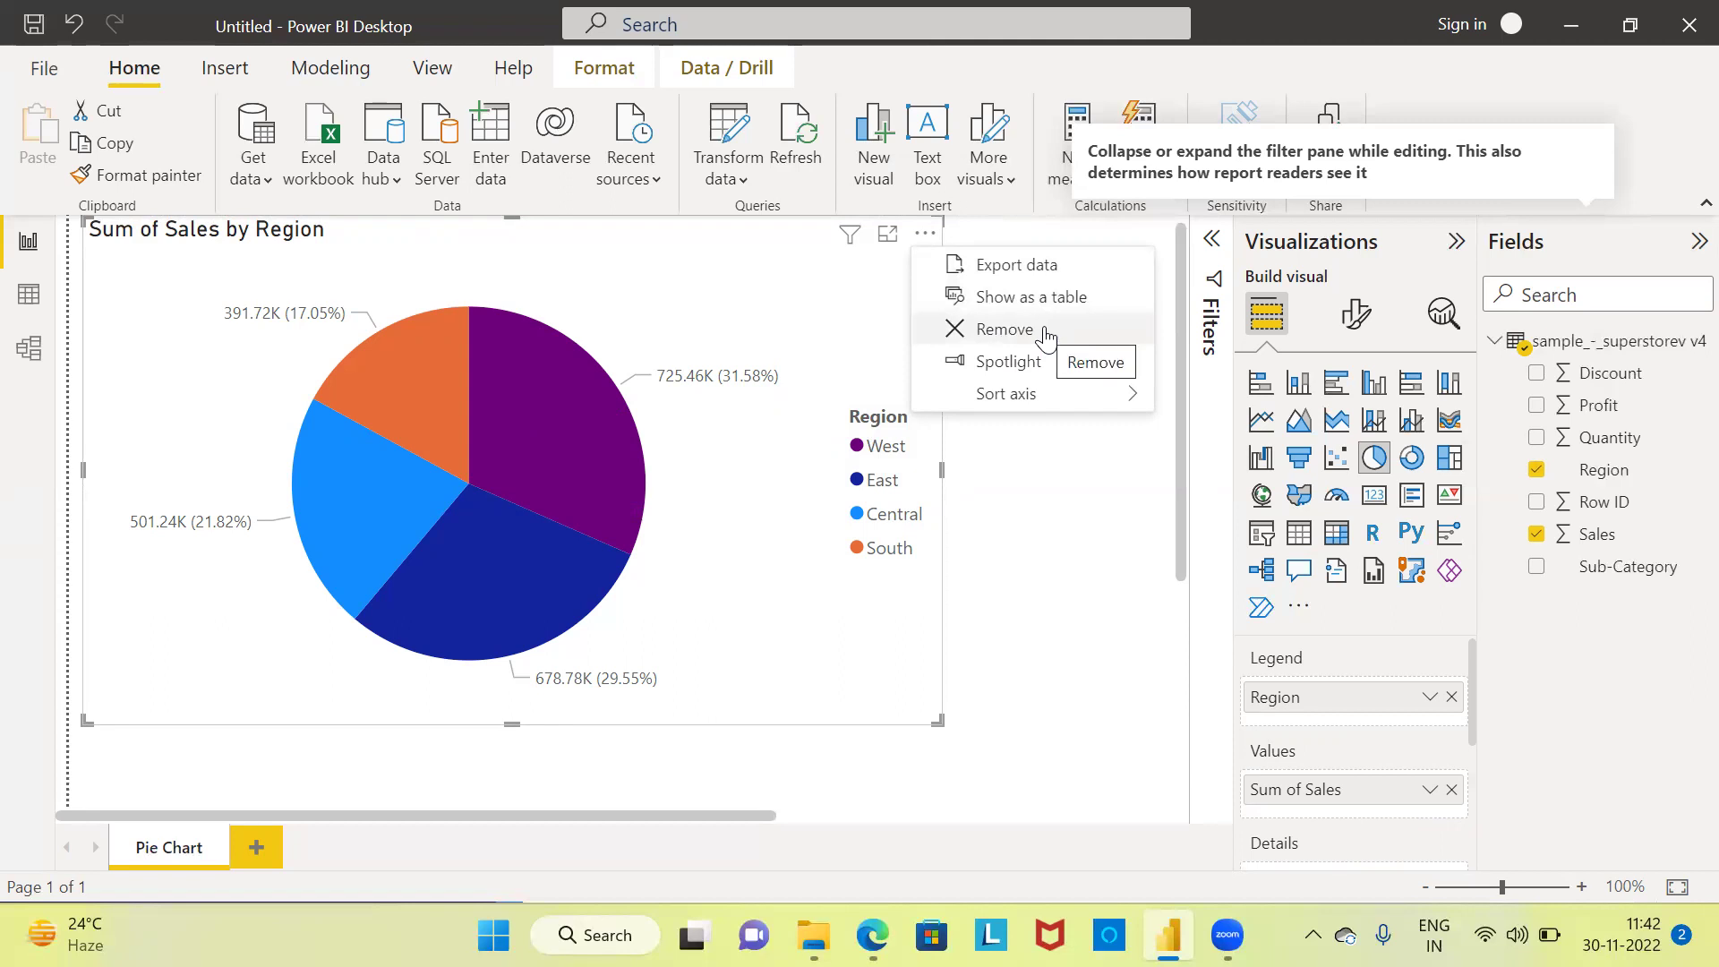
{"action": "left_click", "coordinate": [1004, 330]}
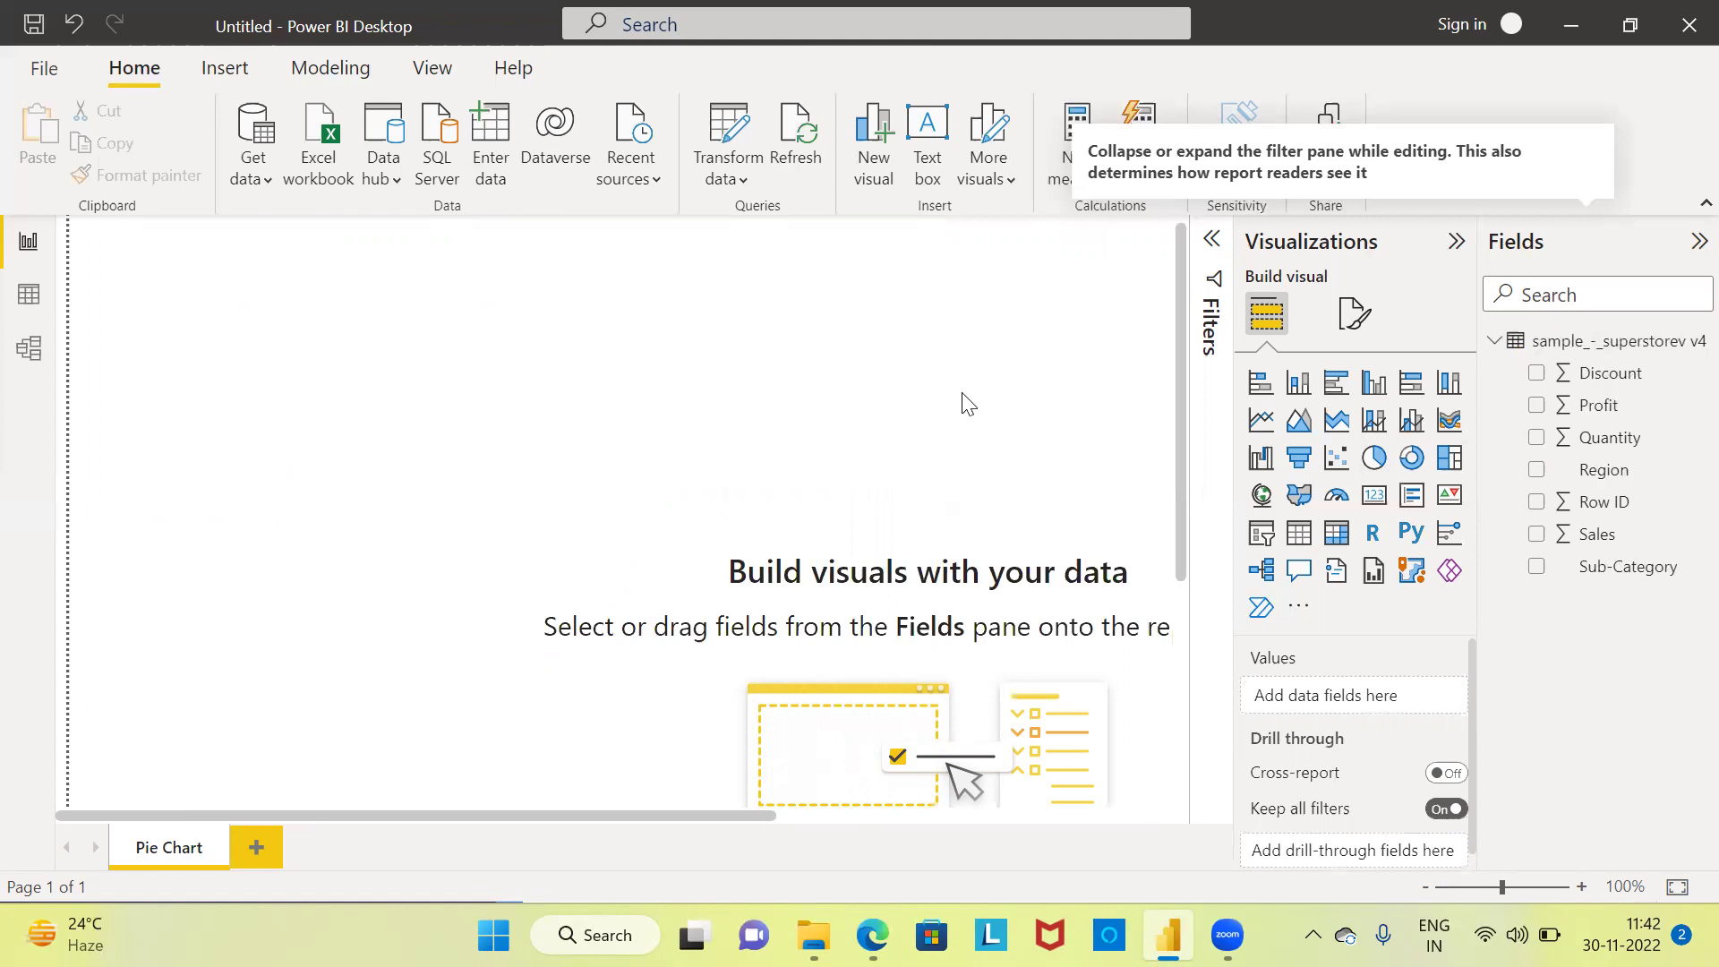
Step: Insert a pie chart with Region as legend and Sales as values, and enlarge it on the report page
{"action": "left_click", "coordinate": [1375, 458]}
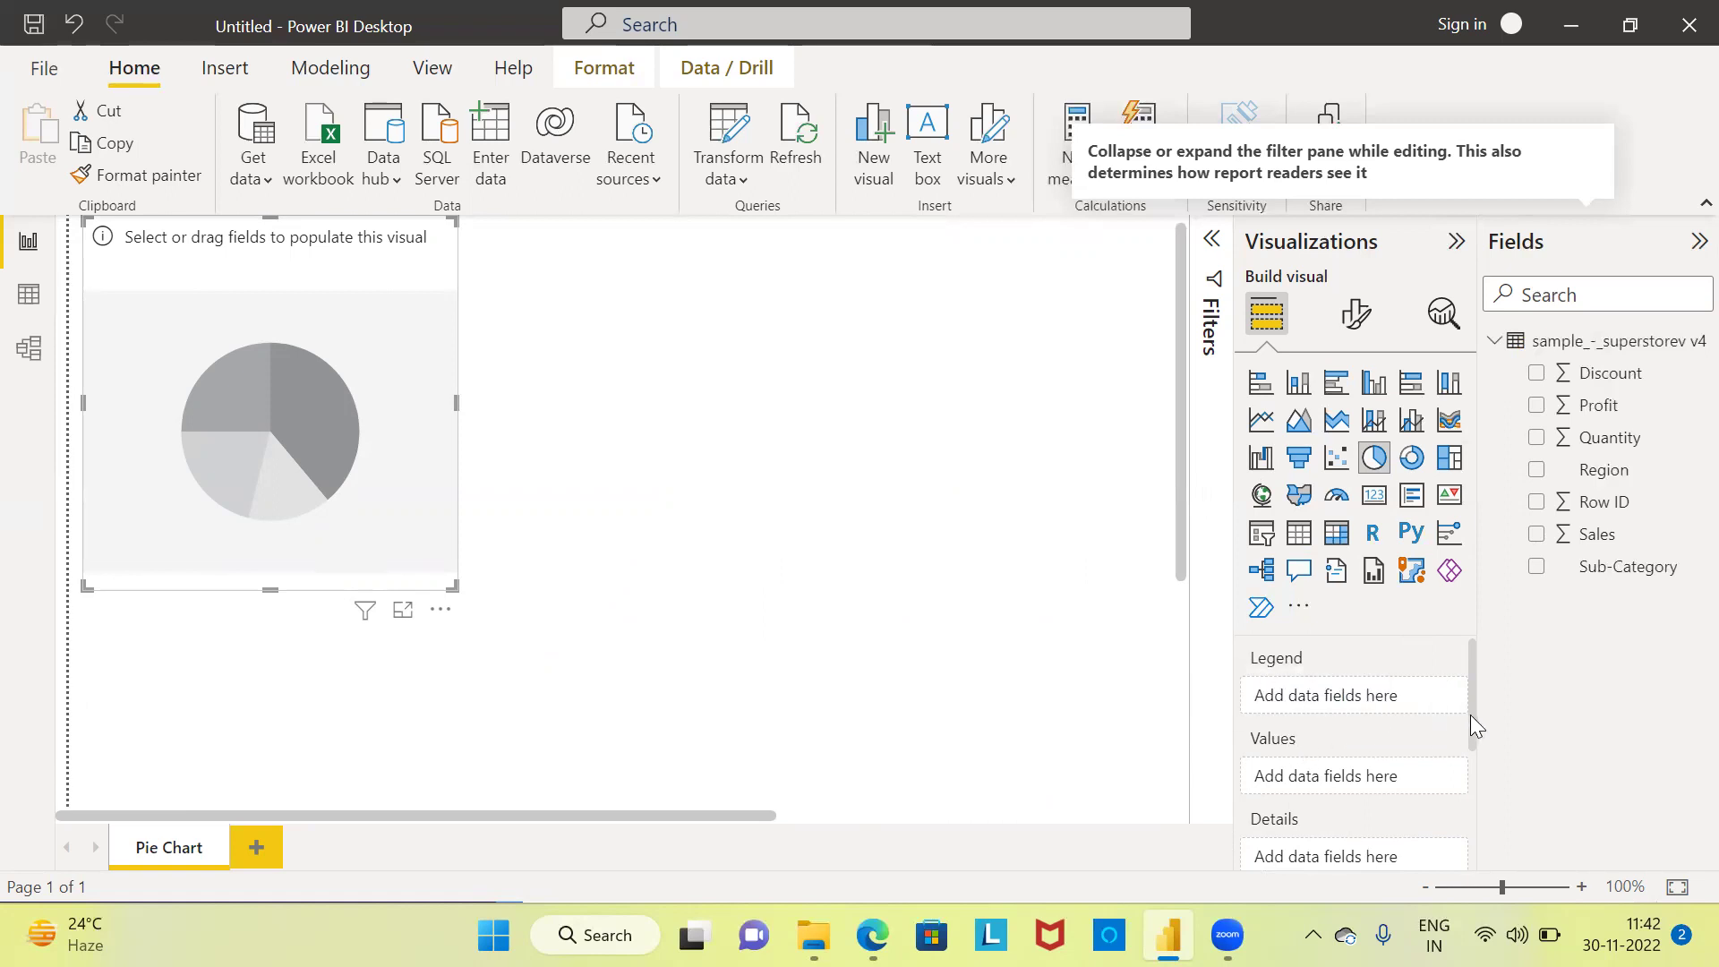
{"action": "mouse_move", "coordinate": [1470, 714]}
{"action": "left_mouse_down"}
{"action": "mouse_move", "coordinate": [1470, 730]}
{"action": "mouse_move", "coordinate": [1469, 715]}
{"action": "left_mouse_up"}
{"action": "left_click_drag", "start_coordinate": [1631, 476], "coordinate": [1390, 703]}
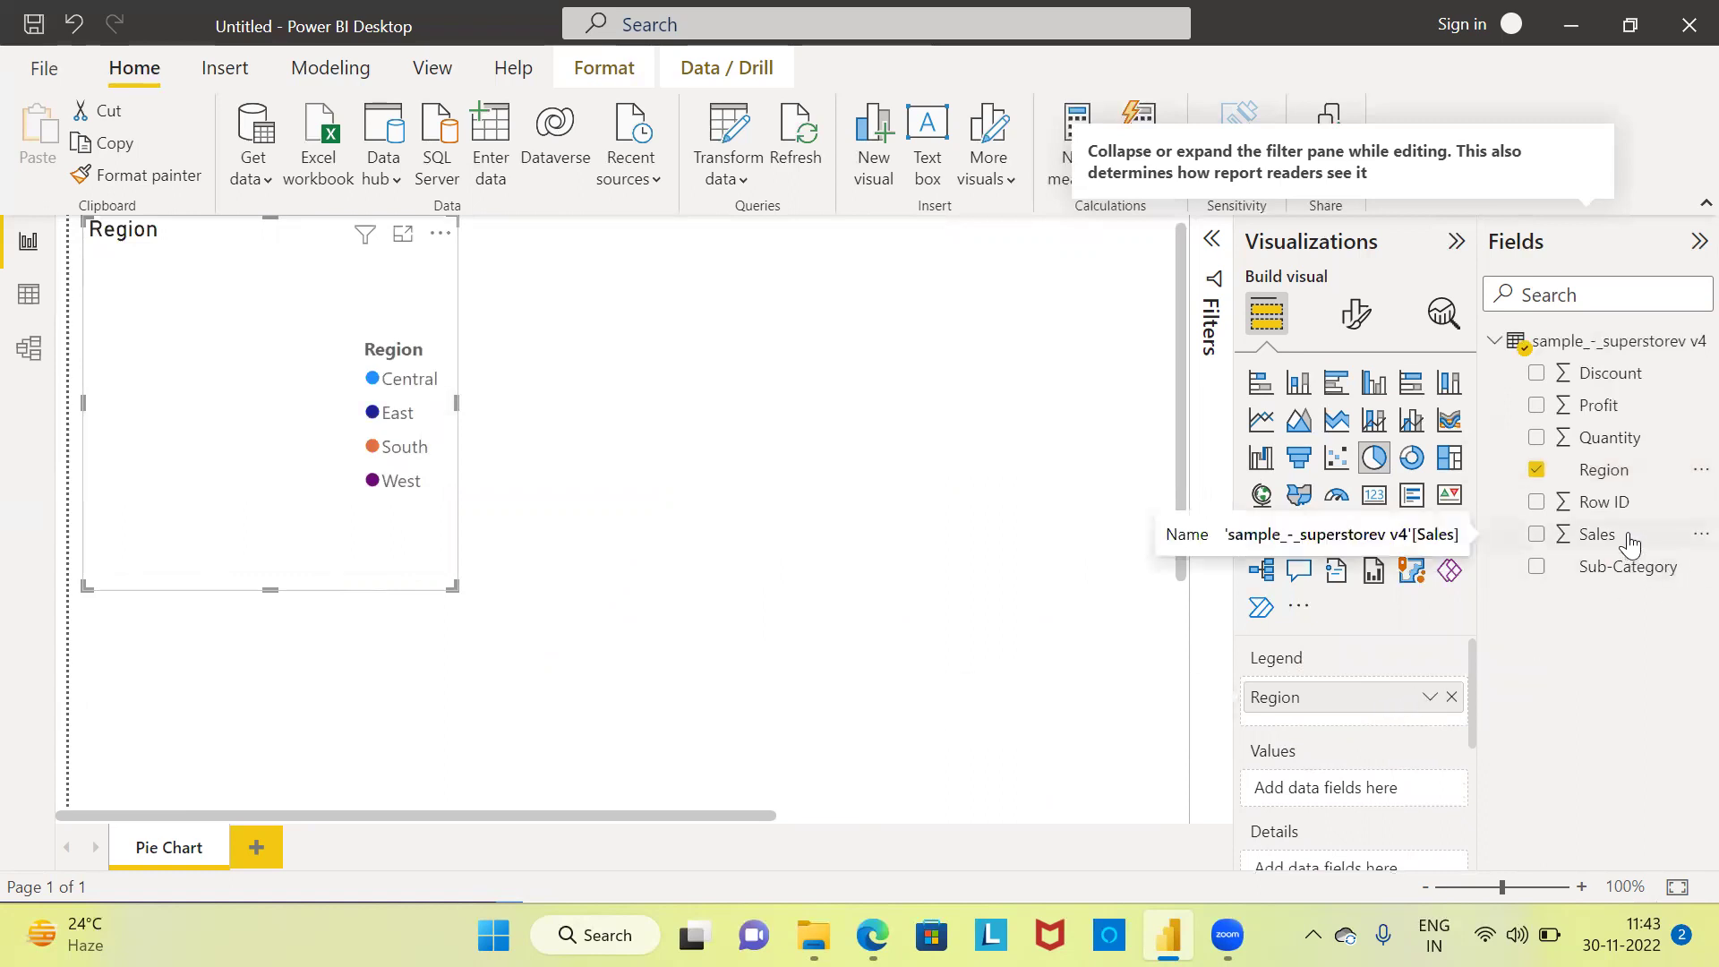
{"action": "left_click_drag", "start_coordinate": [1630, 542], "coordinate": [1388, 806]}
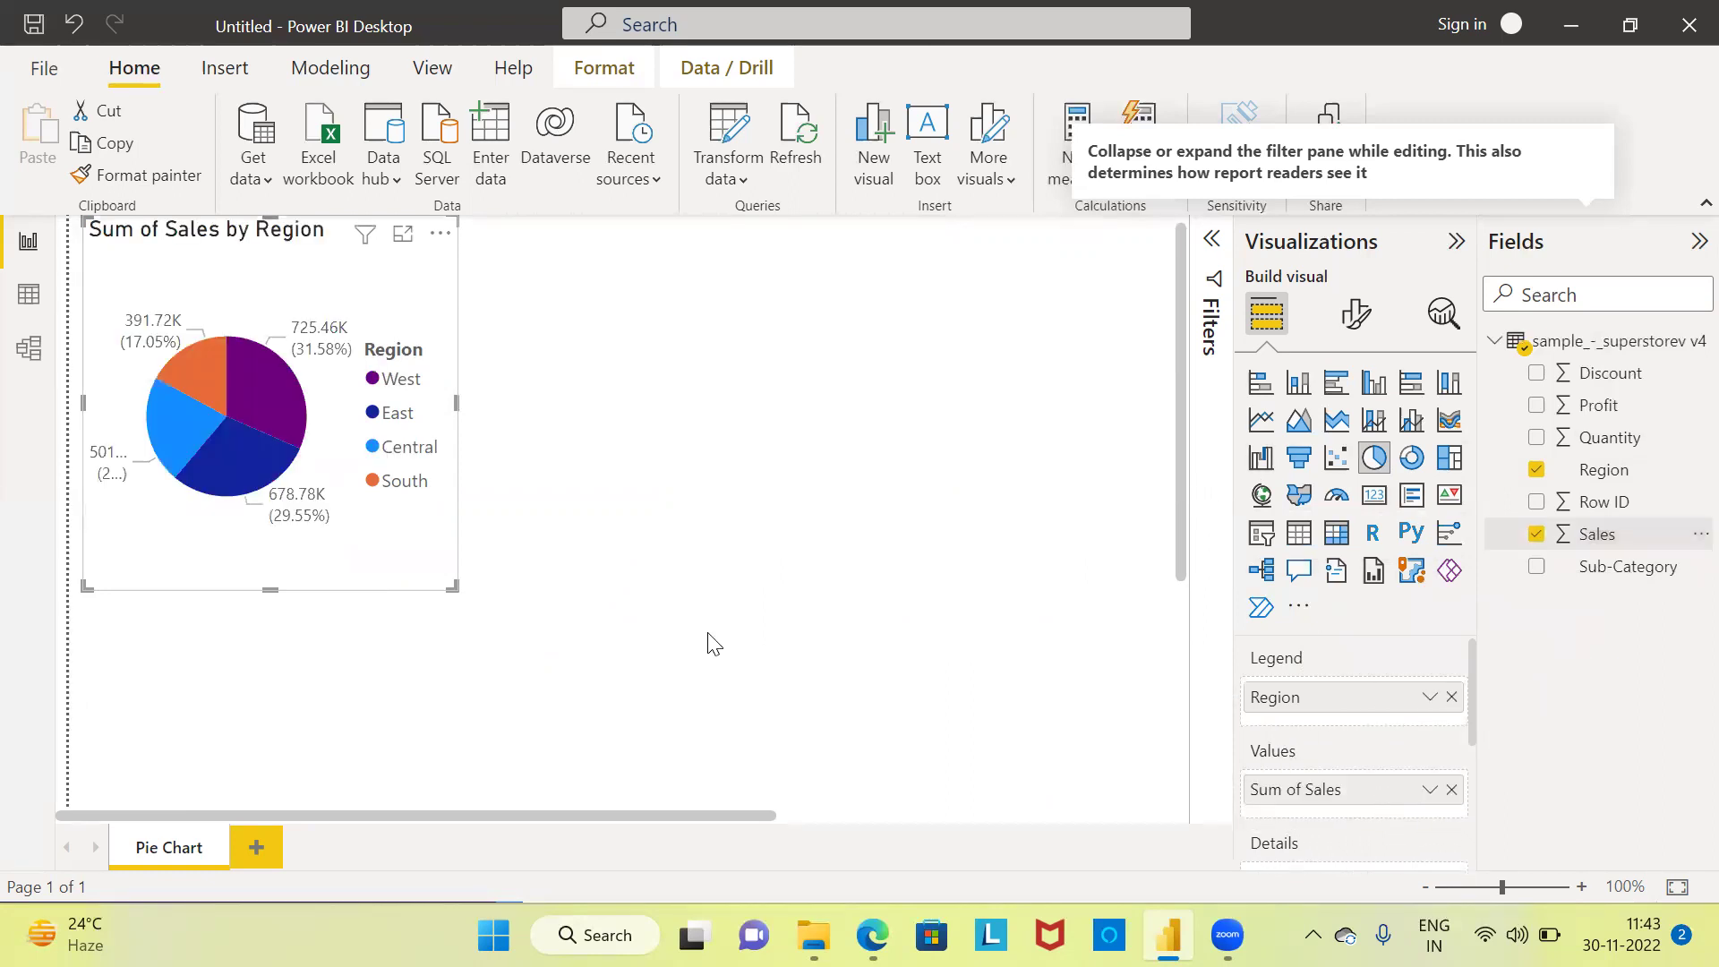
{"action": "left_click_drag", "start_coordinate": [452, 587], "coordinate": [825, 674]}
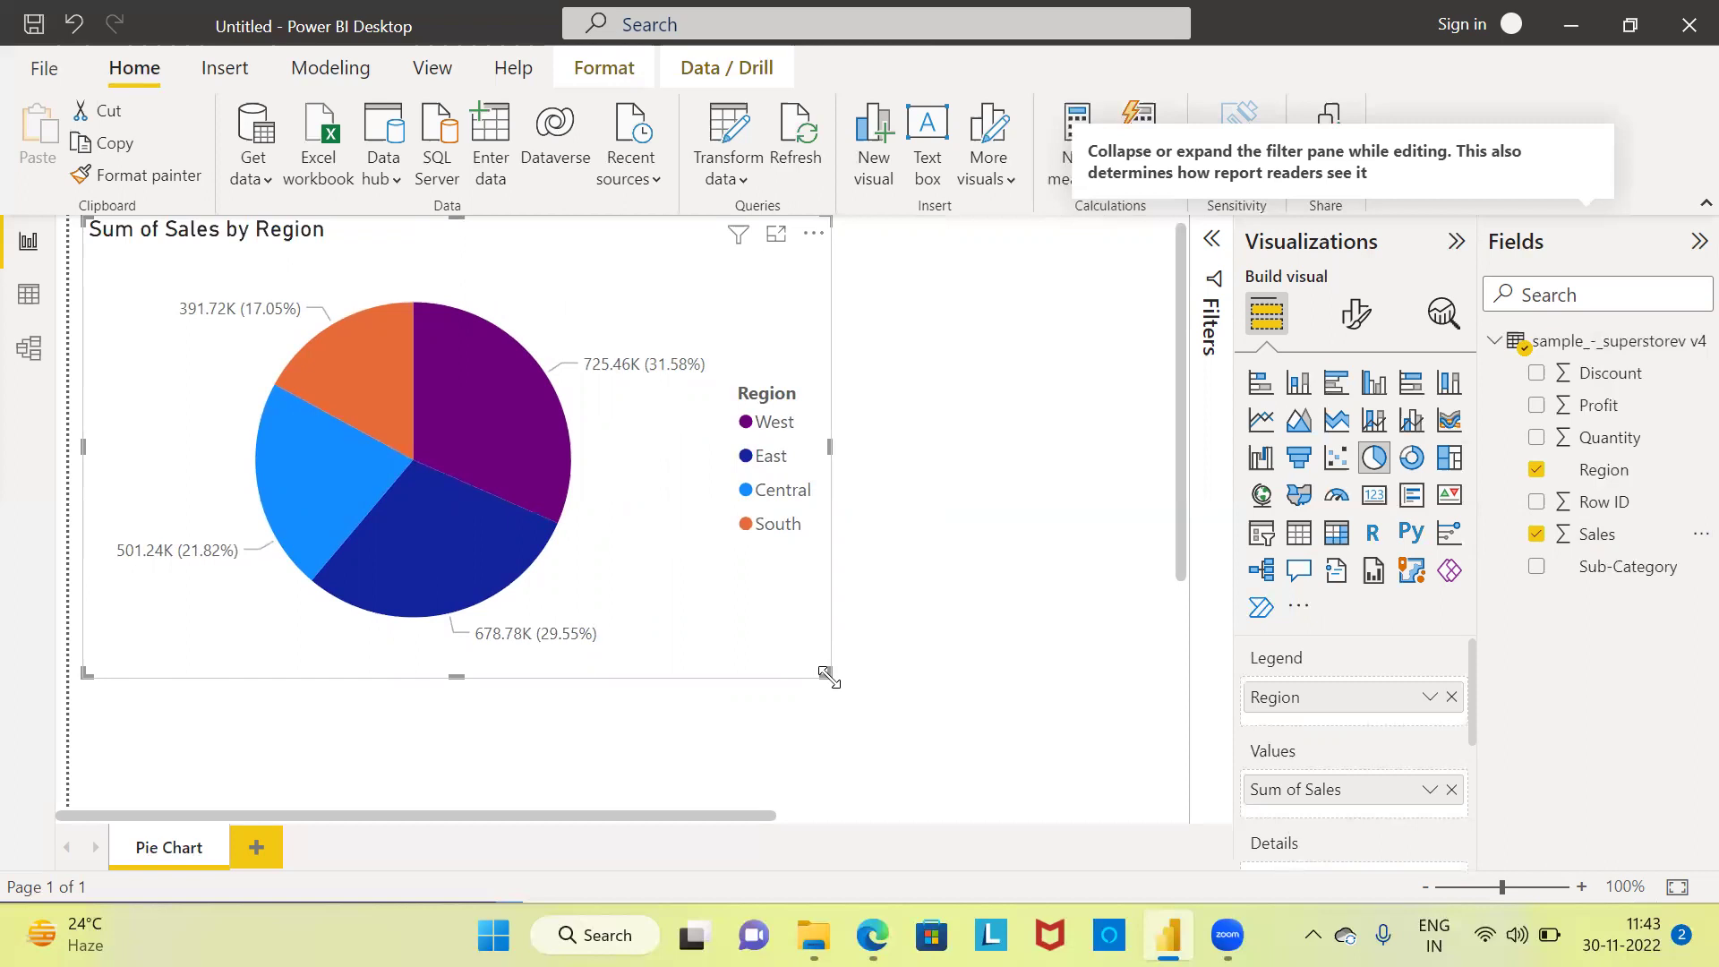
Step: Open the pie chart in focus mode and zoom the page out to 70%
{"action": "left_click", "coordinate": [776, 237]}
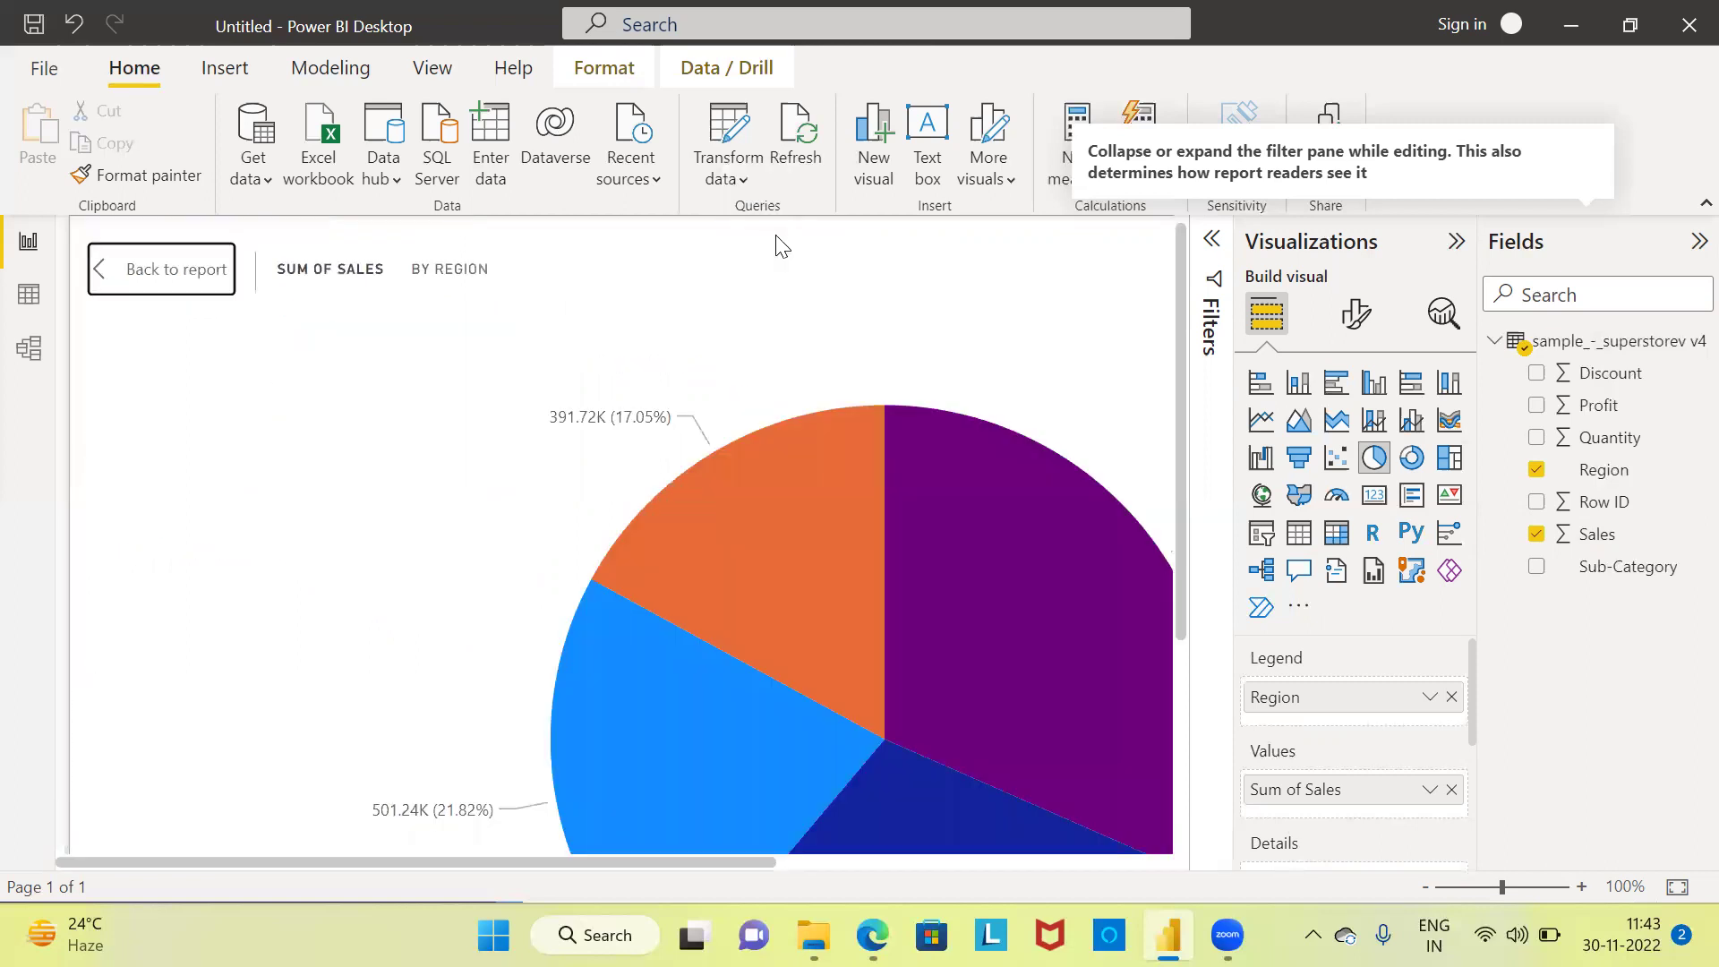
{"action": "left_click_drag", "start_coordinate": [673, 865], "coordinate": [847, 863]}
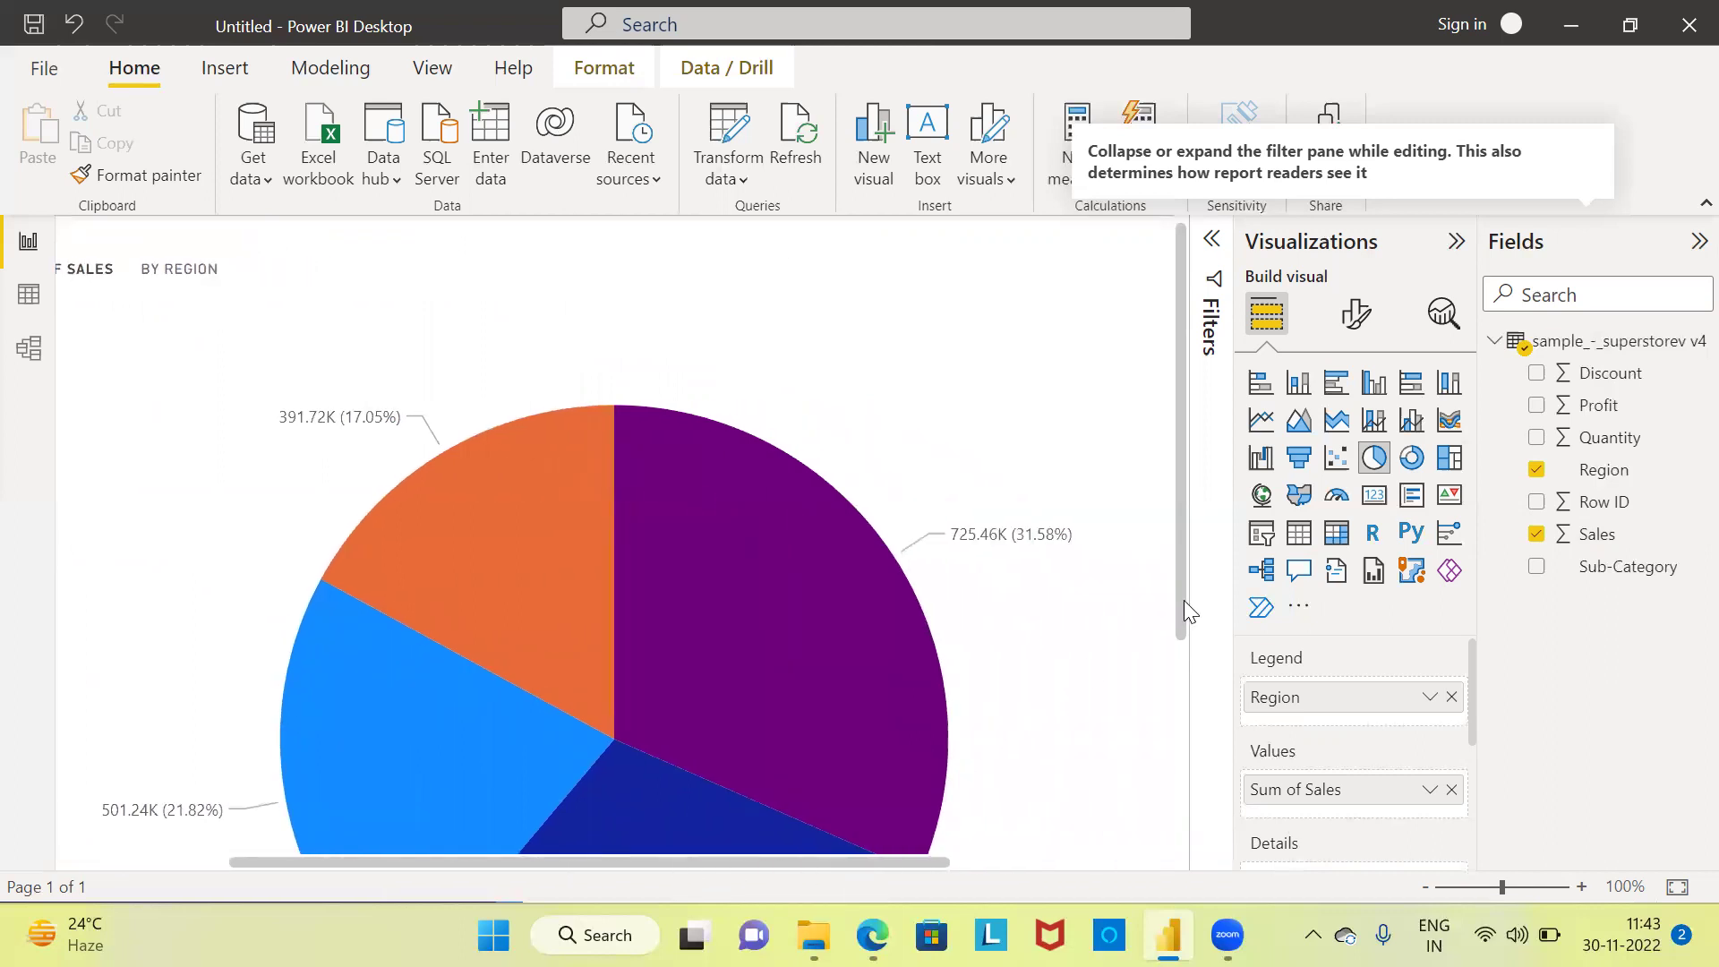
{"action": "left_click_drag", "start_coordinate": [1183, 602], "coordinate": [1187, 731]}
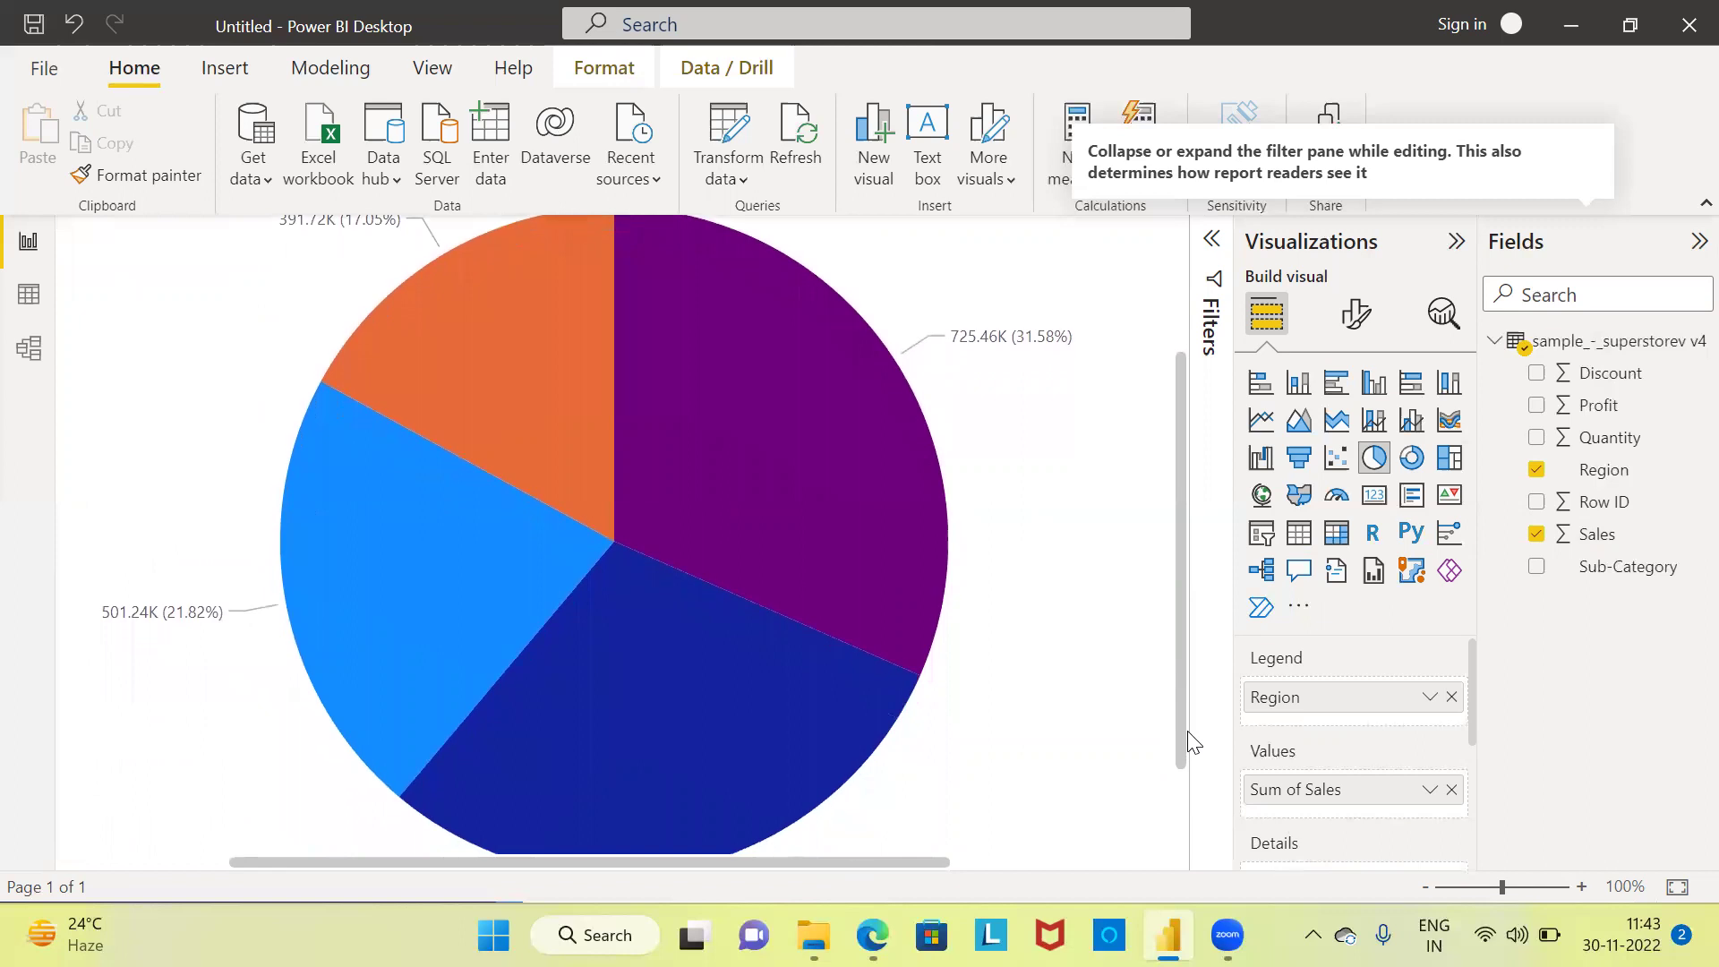
{"action": "left_click", "coordinate": [1426, 887]}
{"action": "left_click", "coordinate": [1427, 887]}
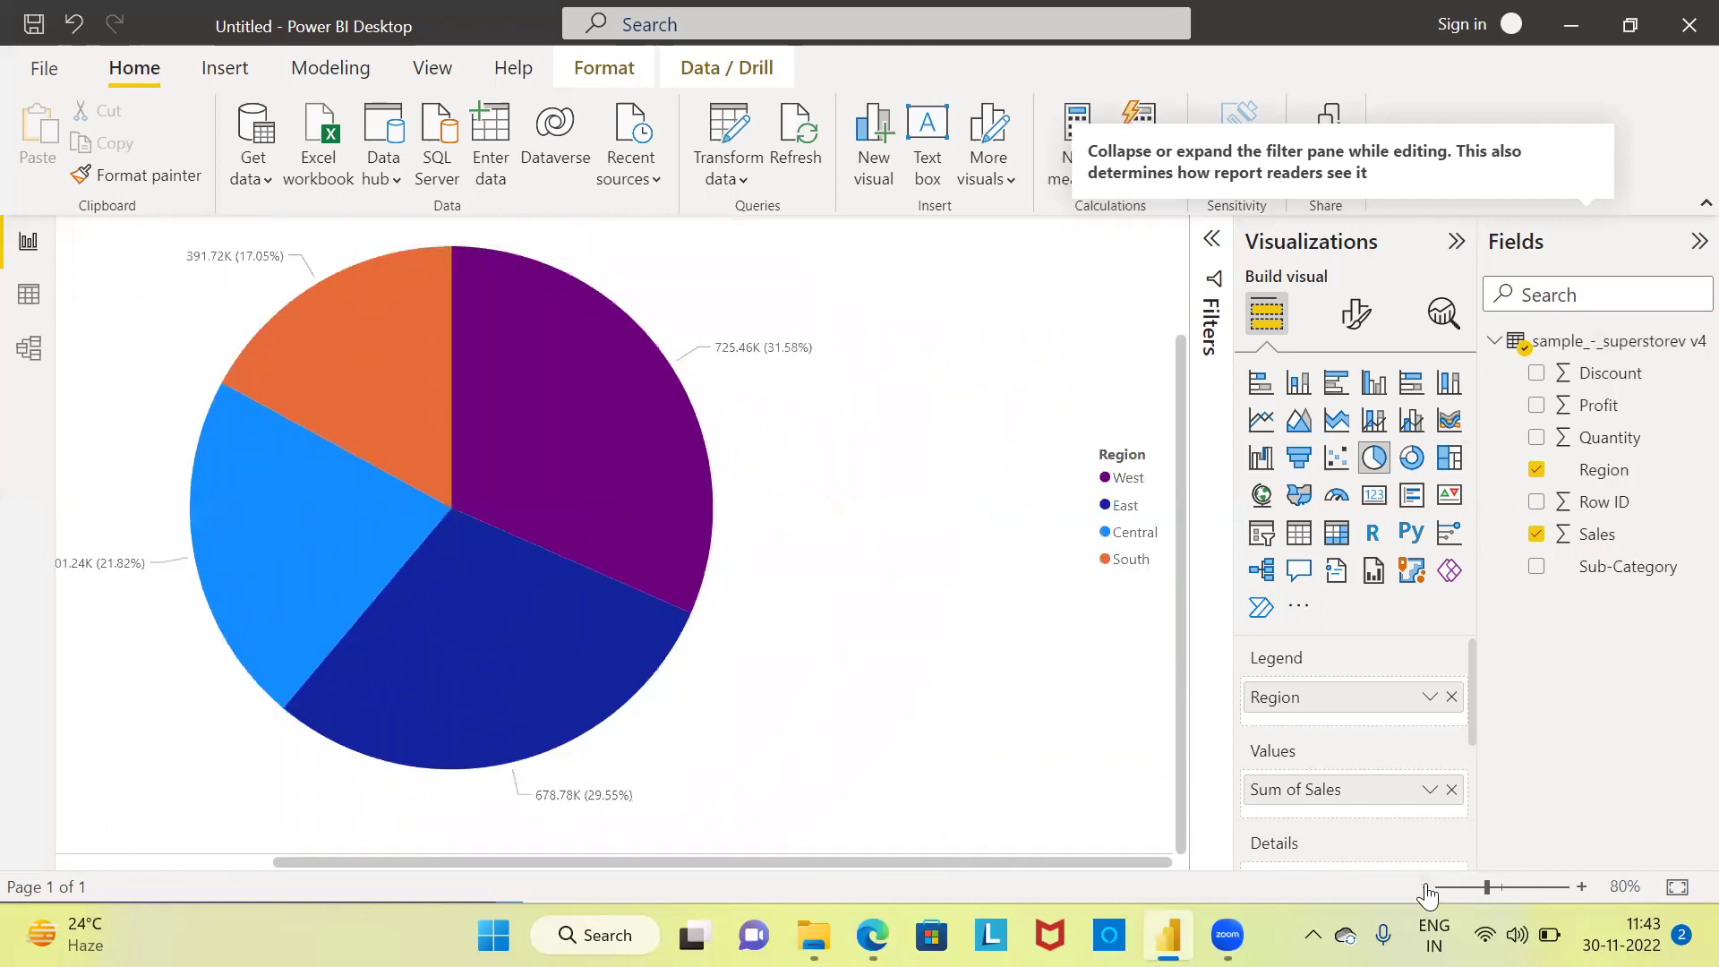
{"action": "left_click", "coordinate": [1426, 887]}
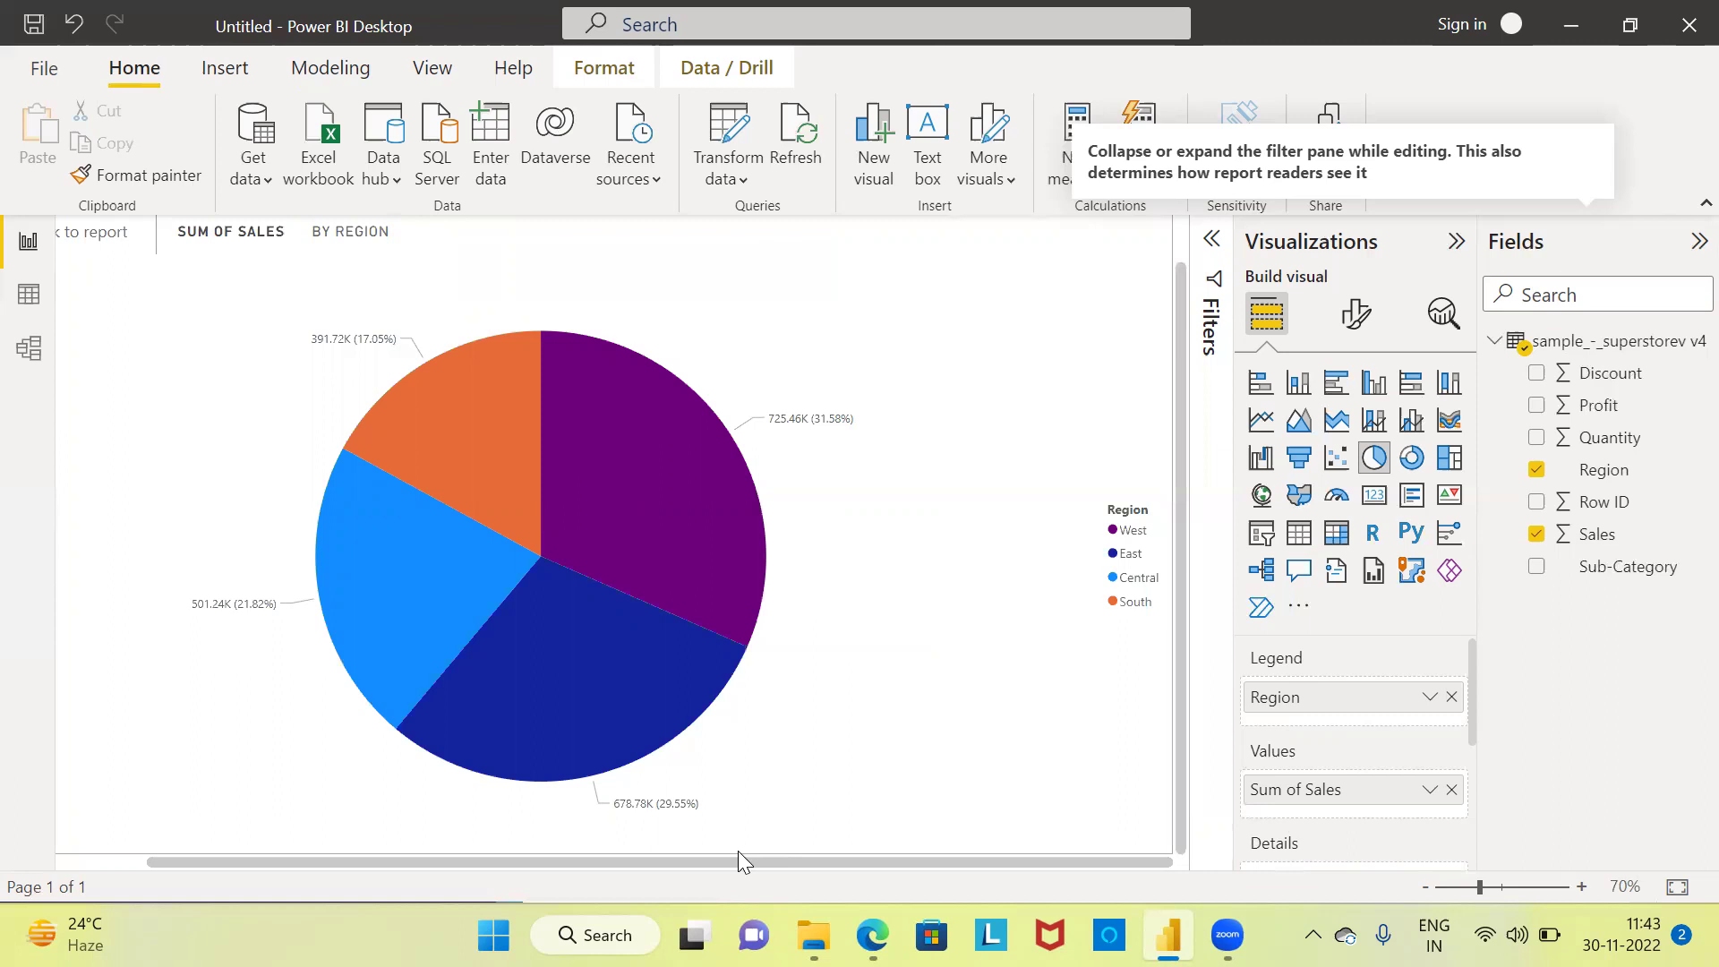
Step: Change the color of the pie chart's West slice to a light red
{"action": "left_click", "coordinate": [1359, 318]}
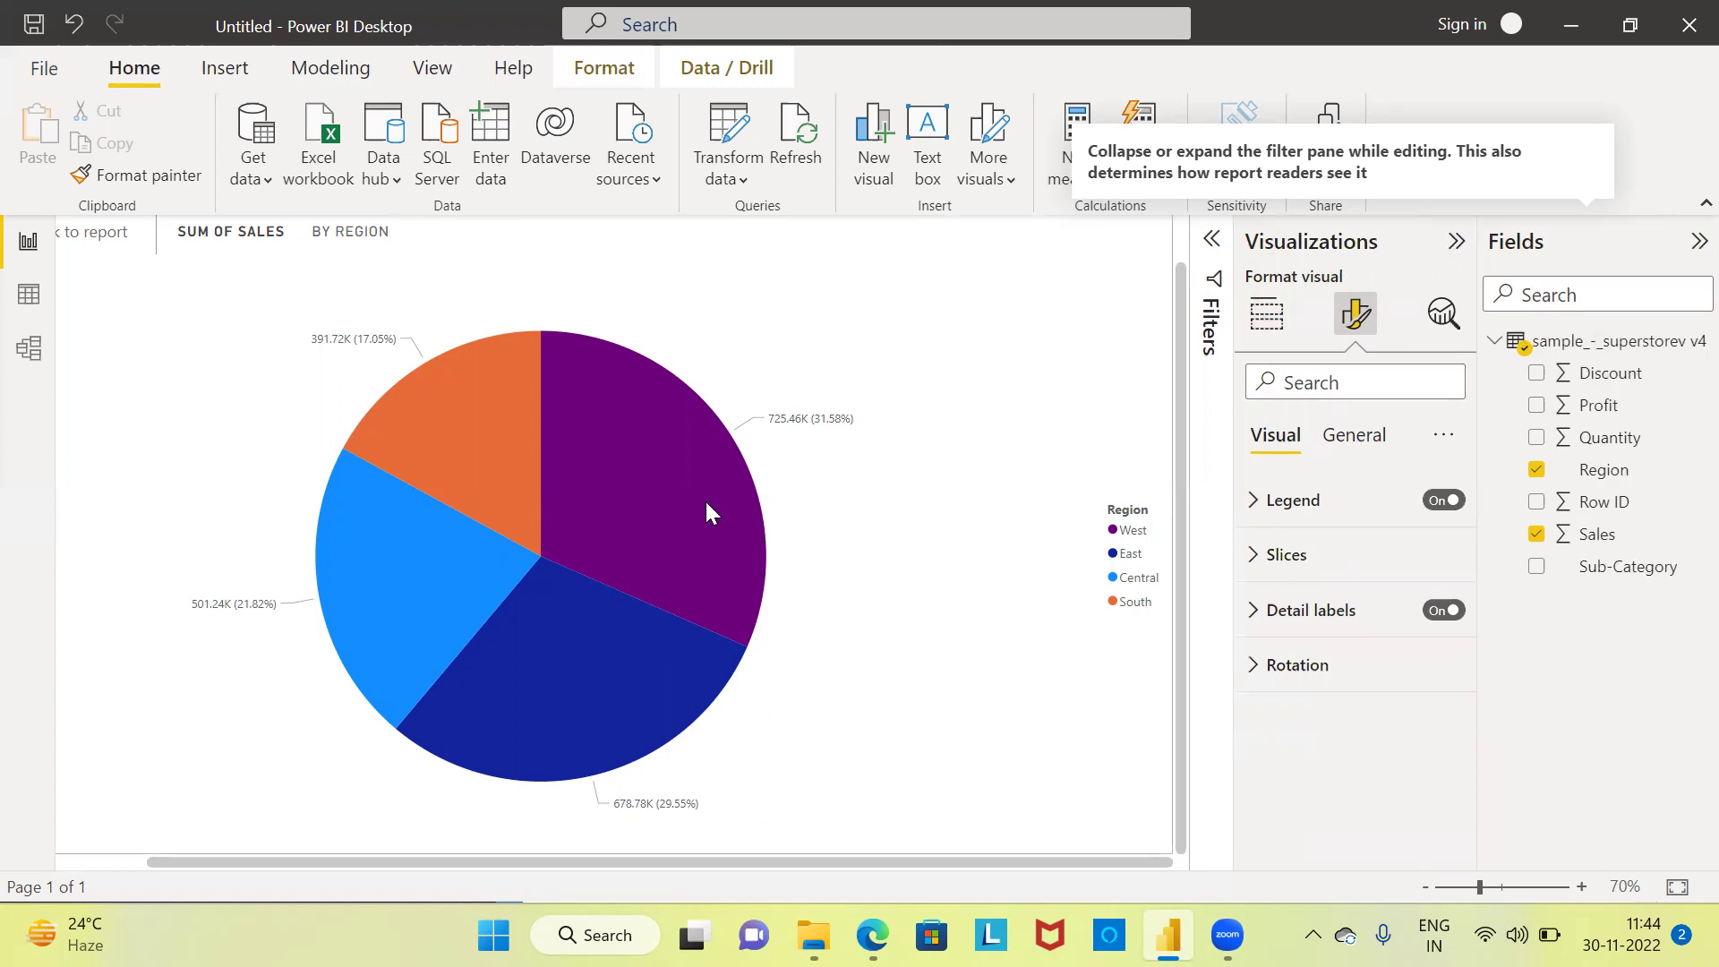
{"action": "mouse_move", "coordinate": [697, 499]}
{"action": "left_click", "coordinate": [1254, 556]}
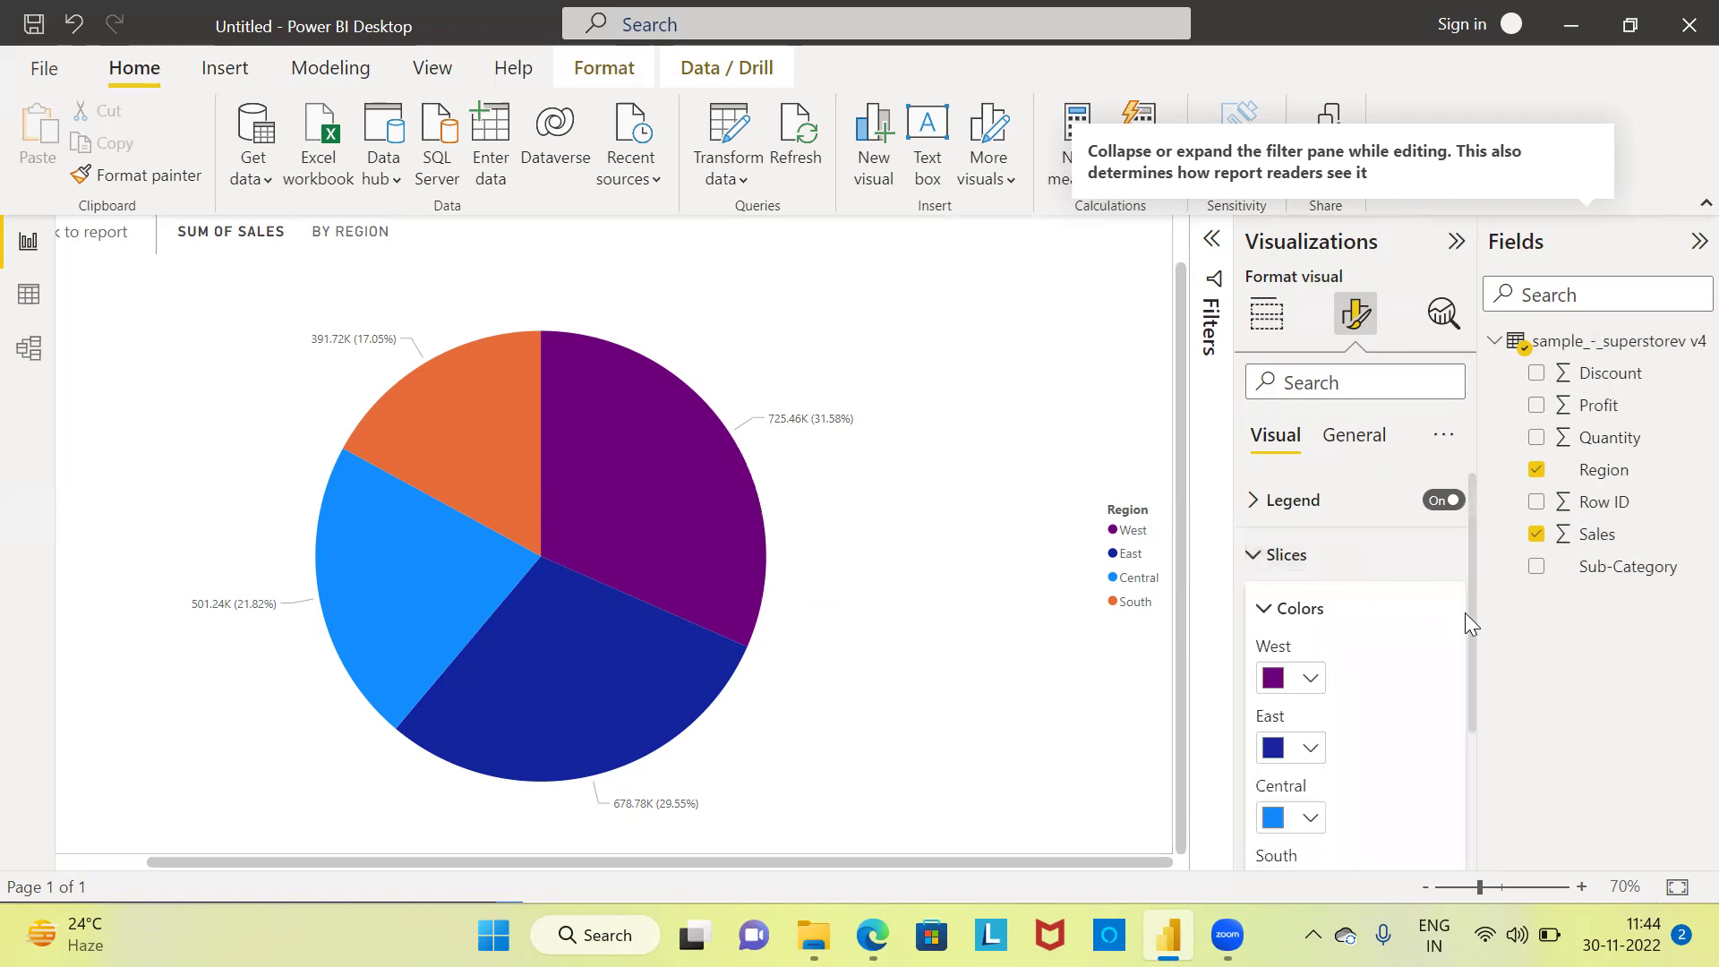
{"action": "left_click_drag", "start_coordinate": [1470, 612], "coordinate": [1473, 653]}
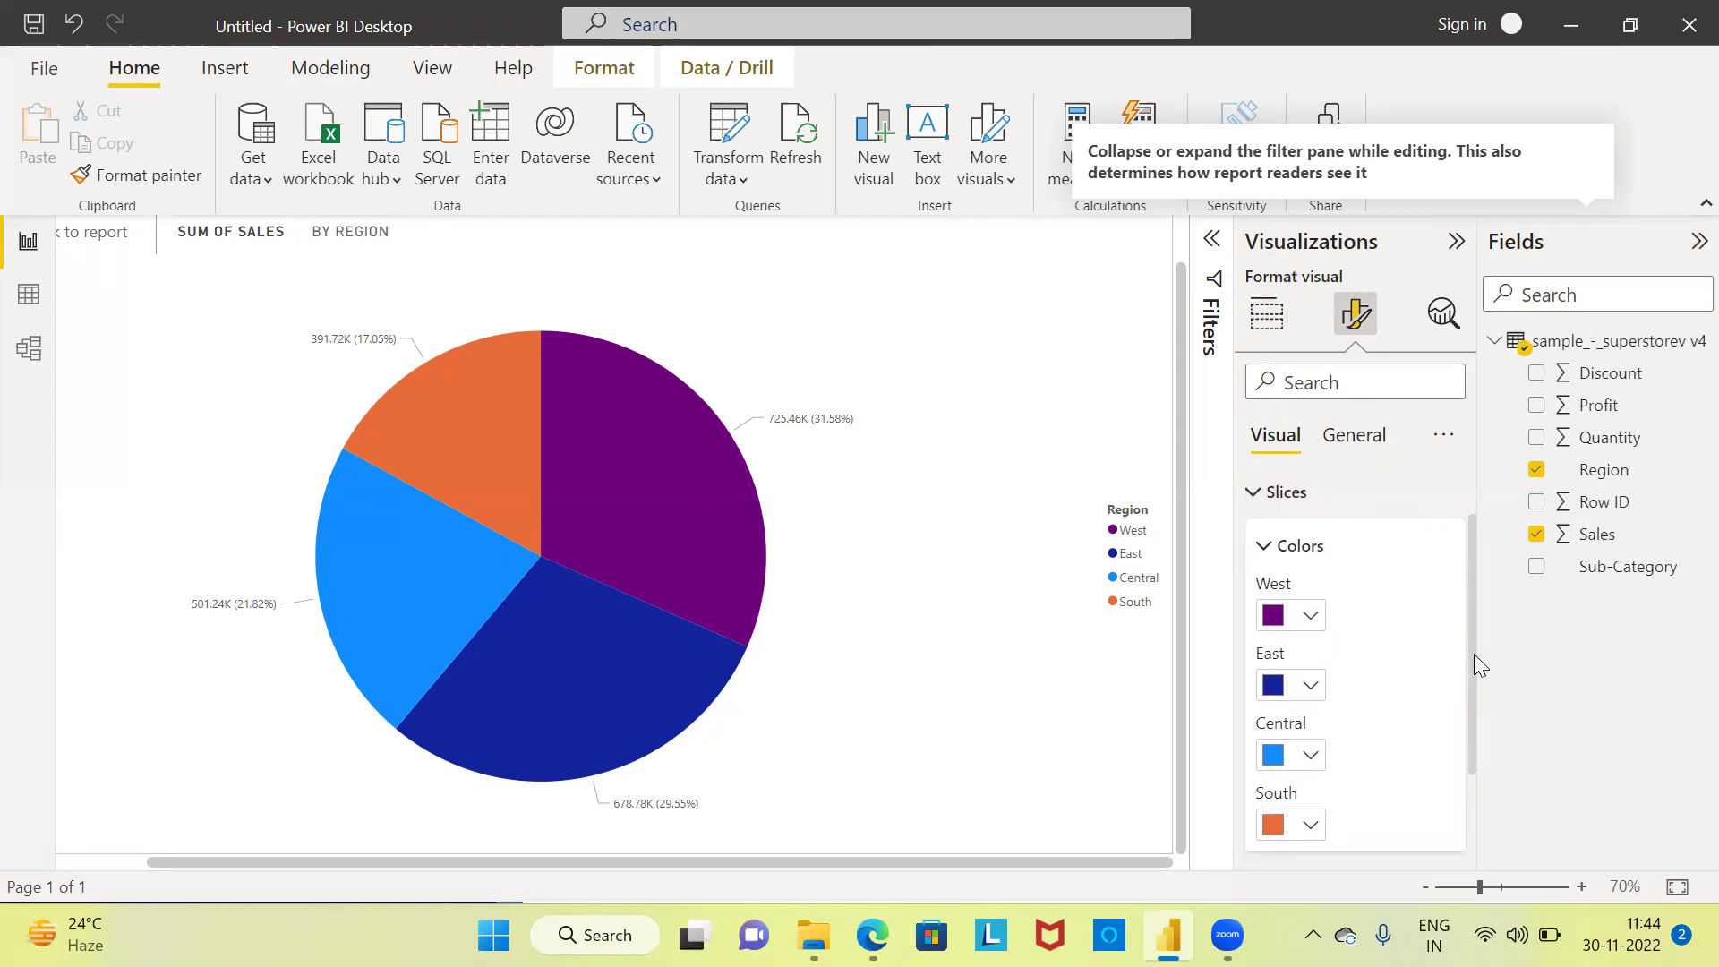
{"action": "left_click", "coordinate": [1311, 617]}
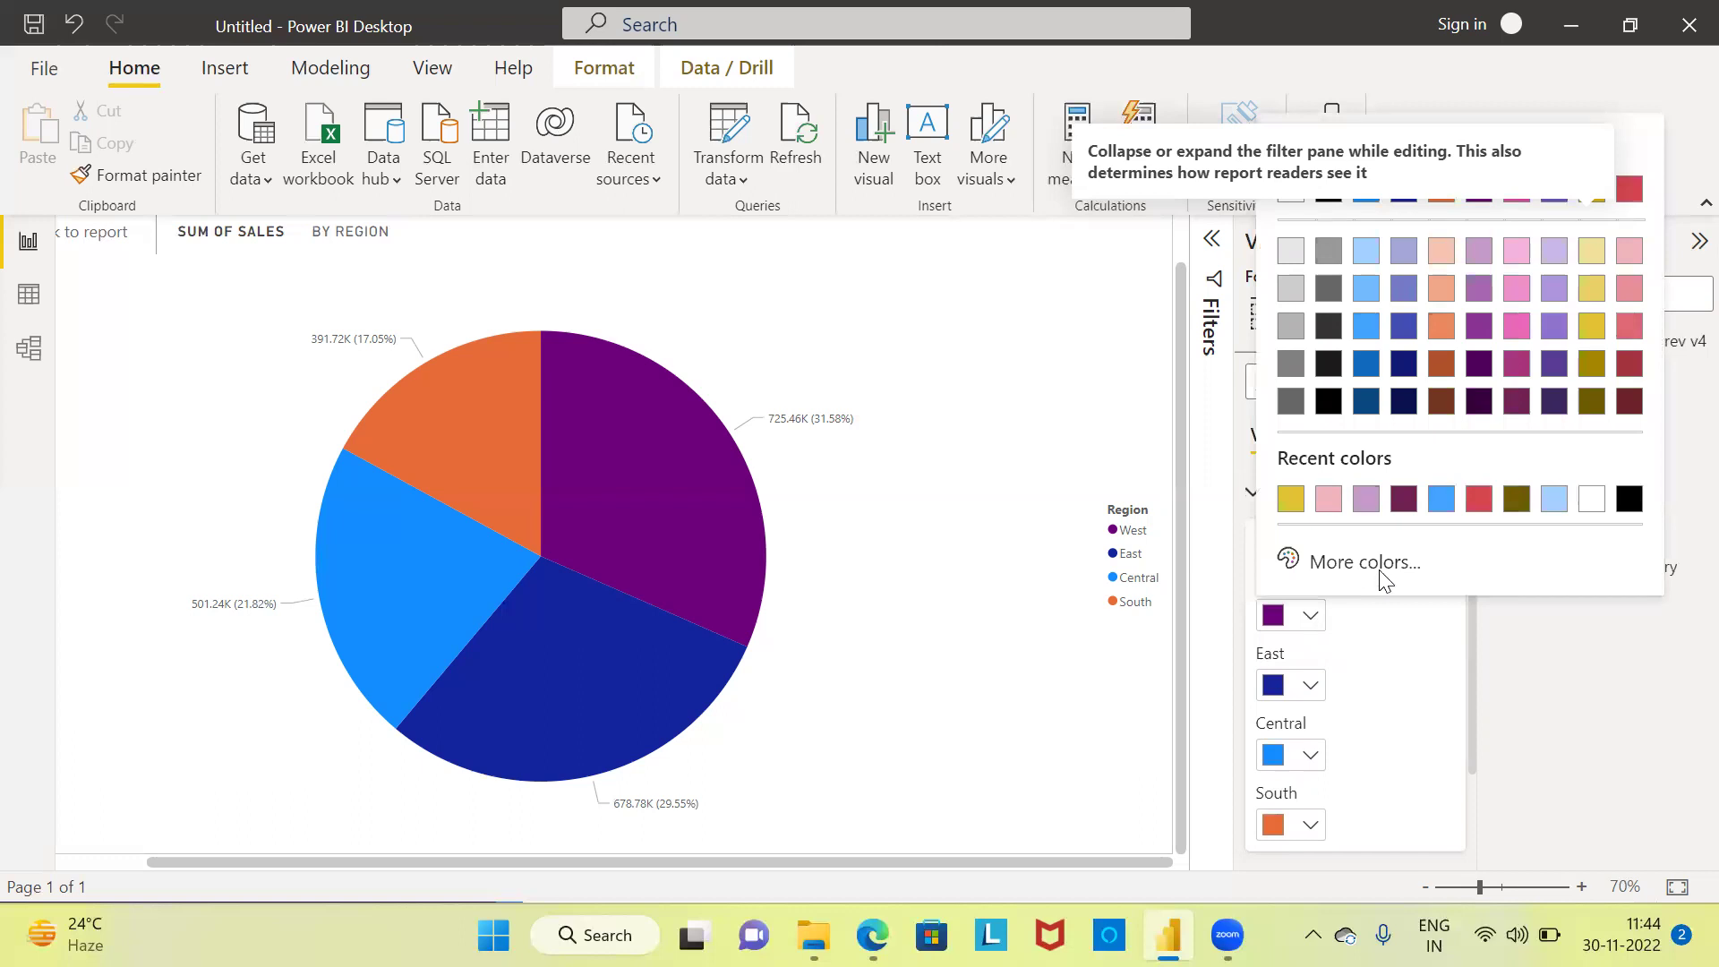
{"action": "left_click", "coordinate": [1630, 327]}
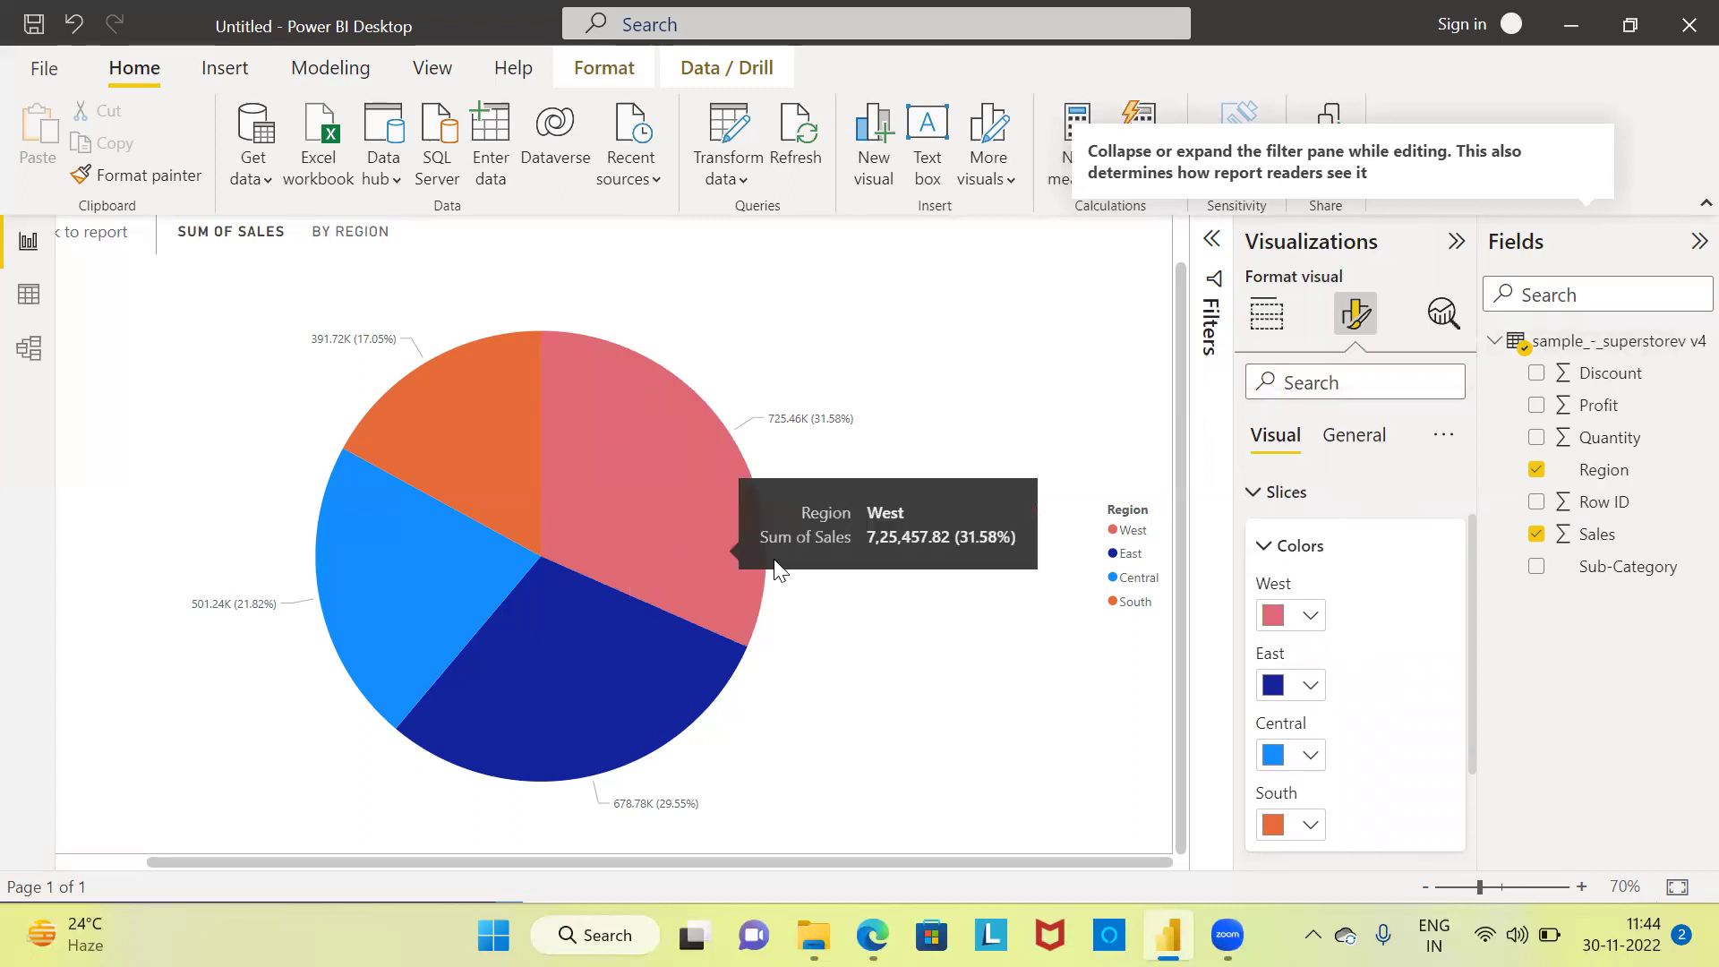
Step: Change the color of the pie chart's East slice to a light yellow and collapse the slice color settings
{"action": "left_click", "coordinate": [1311, 687]}
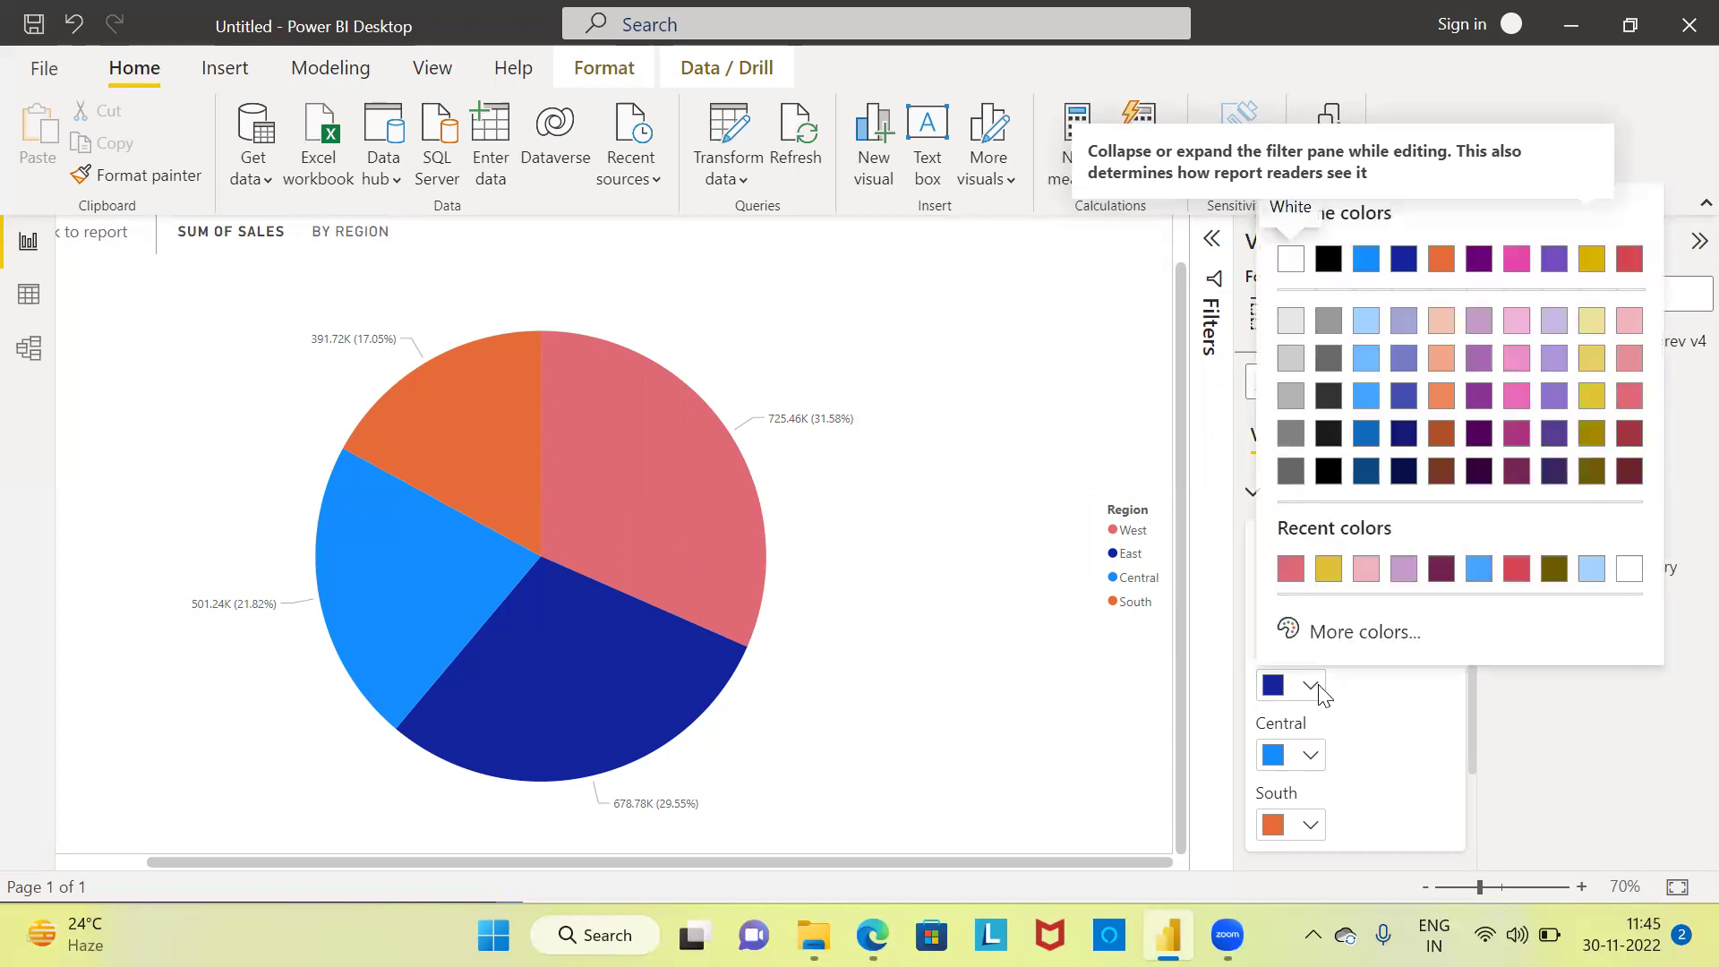
{"action": "left_click", "coordinate": [1591, 361]}
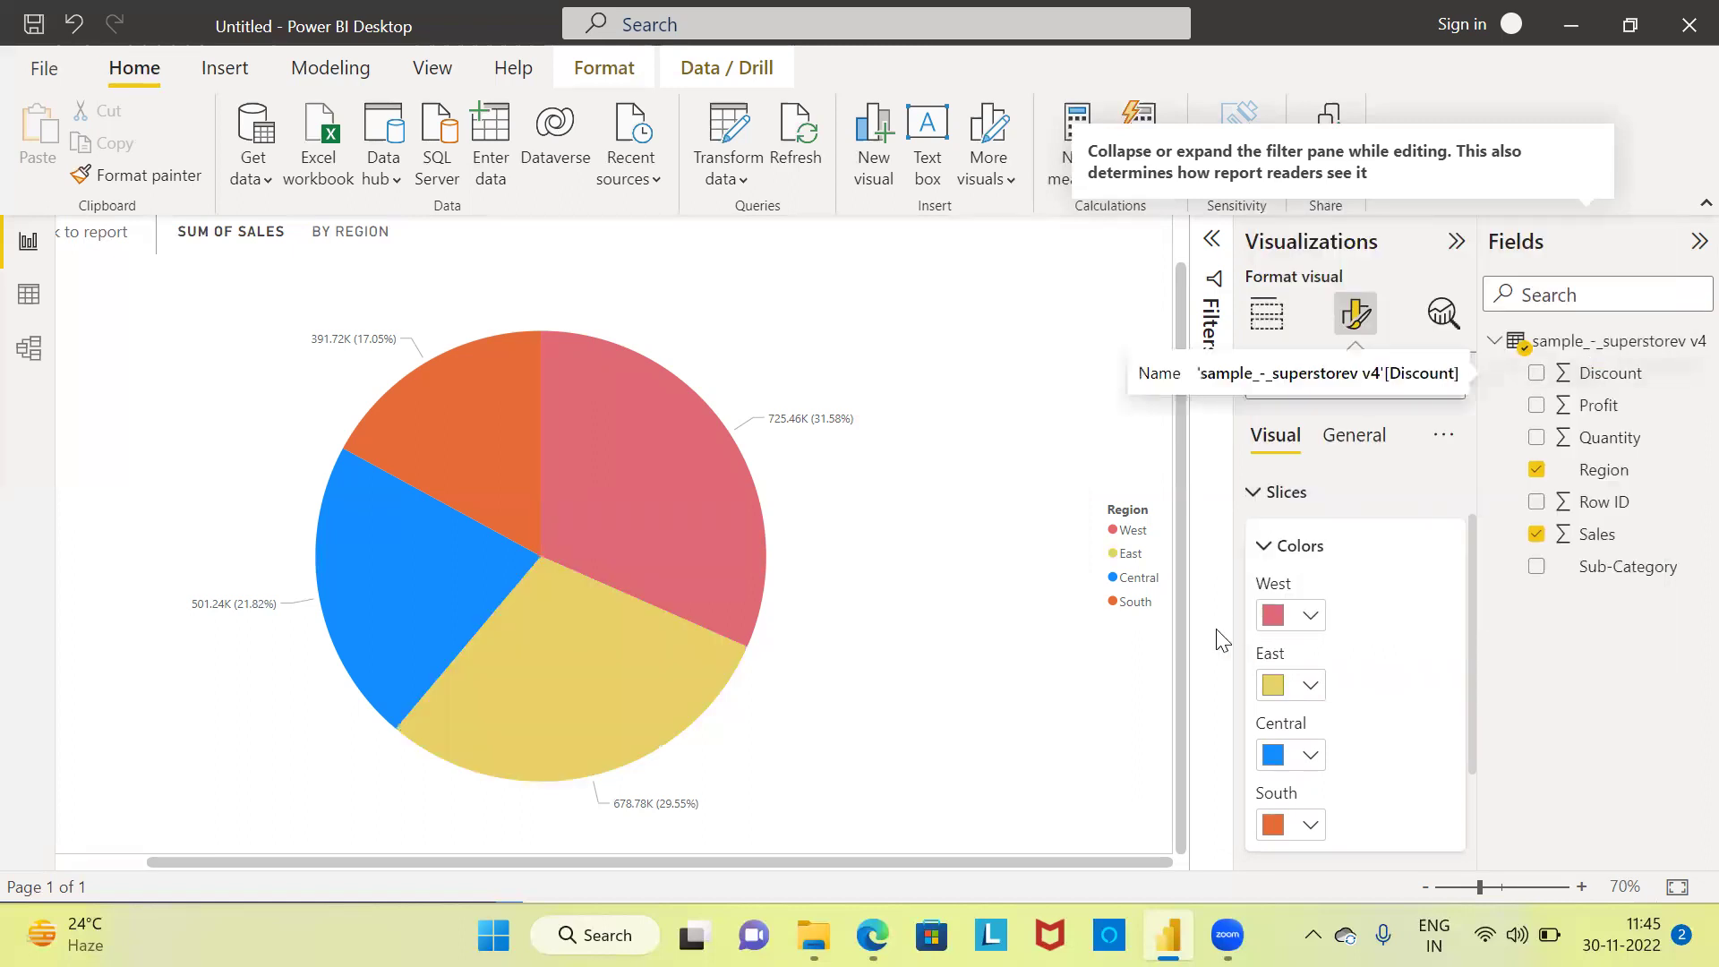
{"action": "mouse_move", "coordinate": [685, 696]}
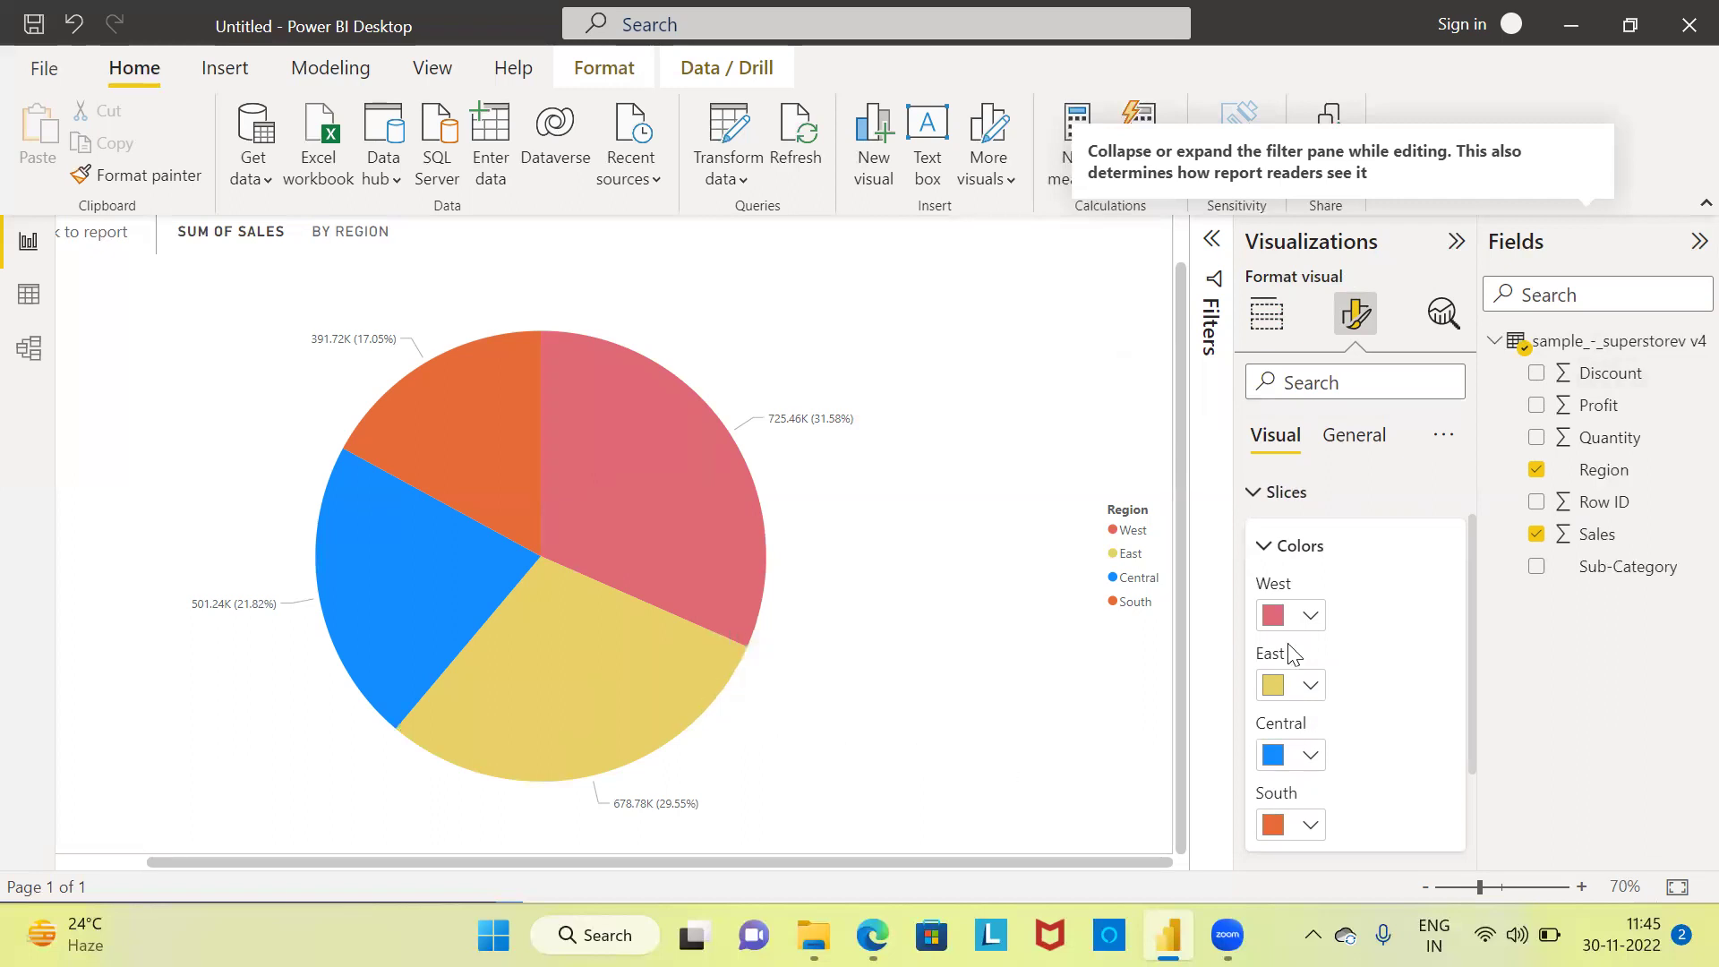
{"action": "left_click", "coordinate": [1263, 546]}
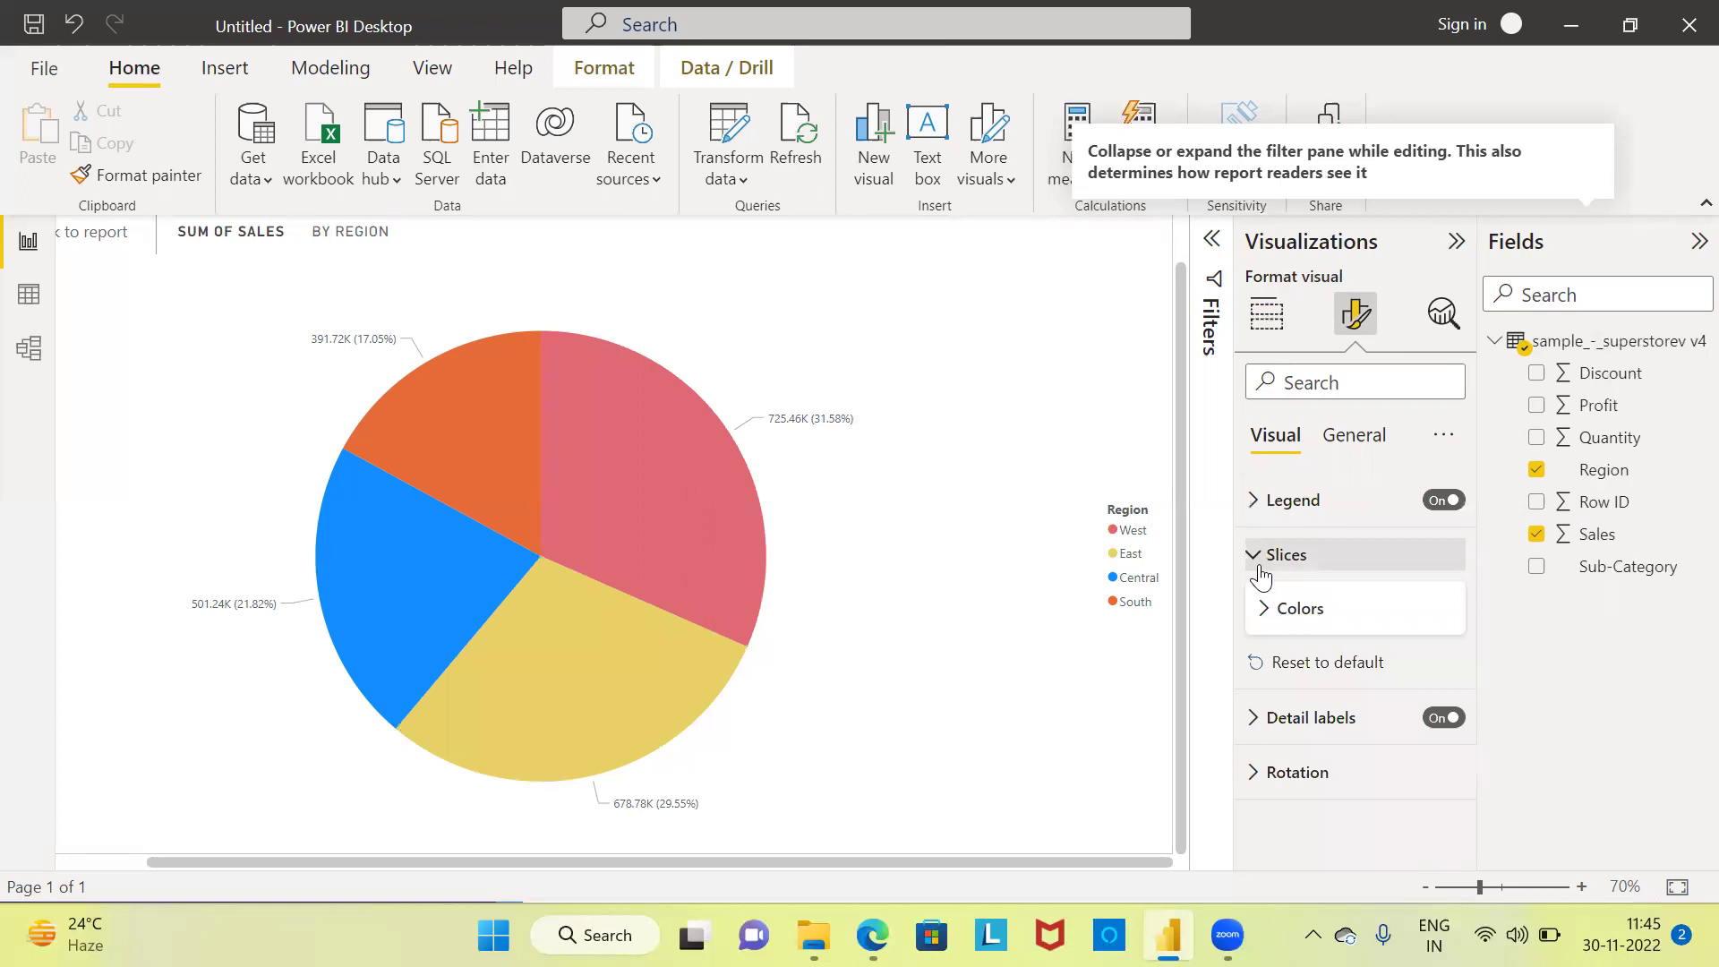
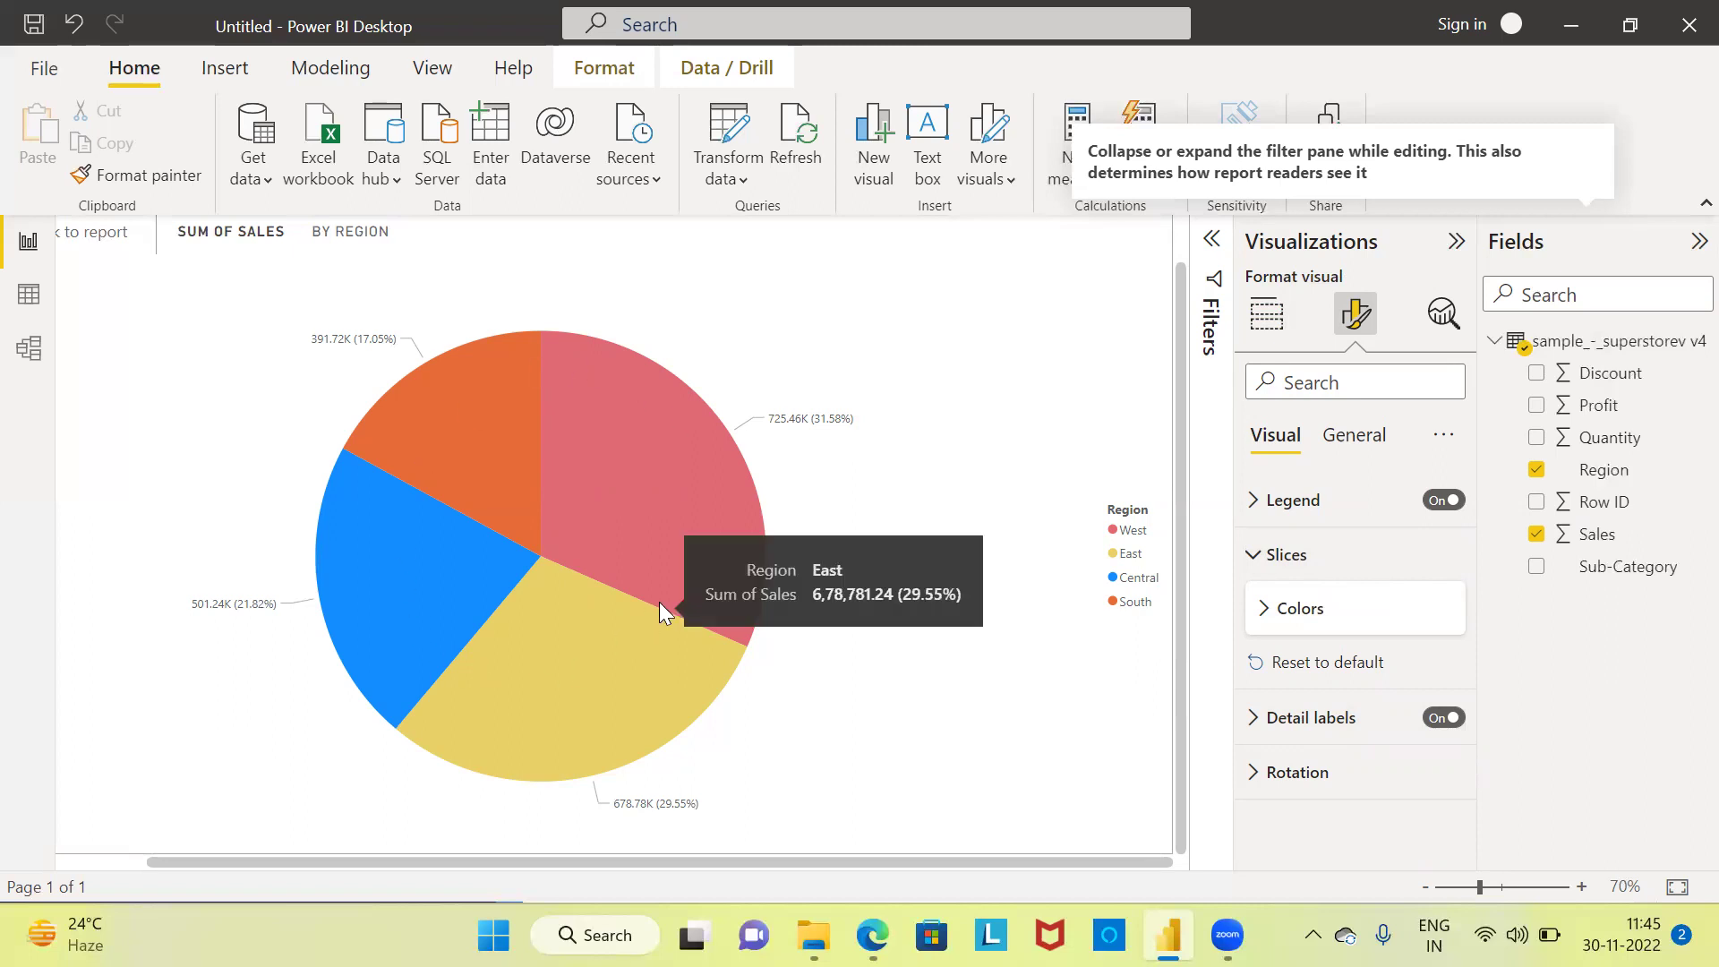
{"action": "mouse_move", "coordinate": [696, 596]}
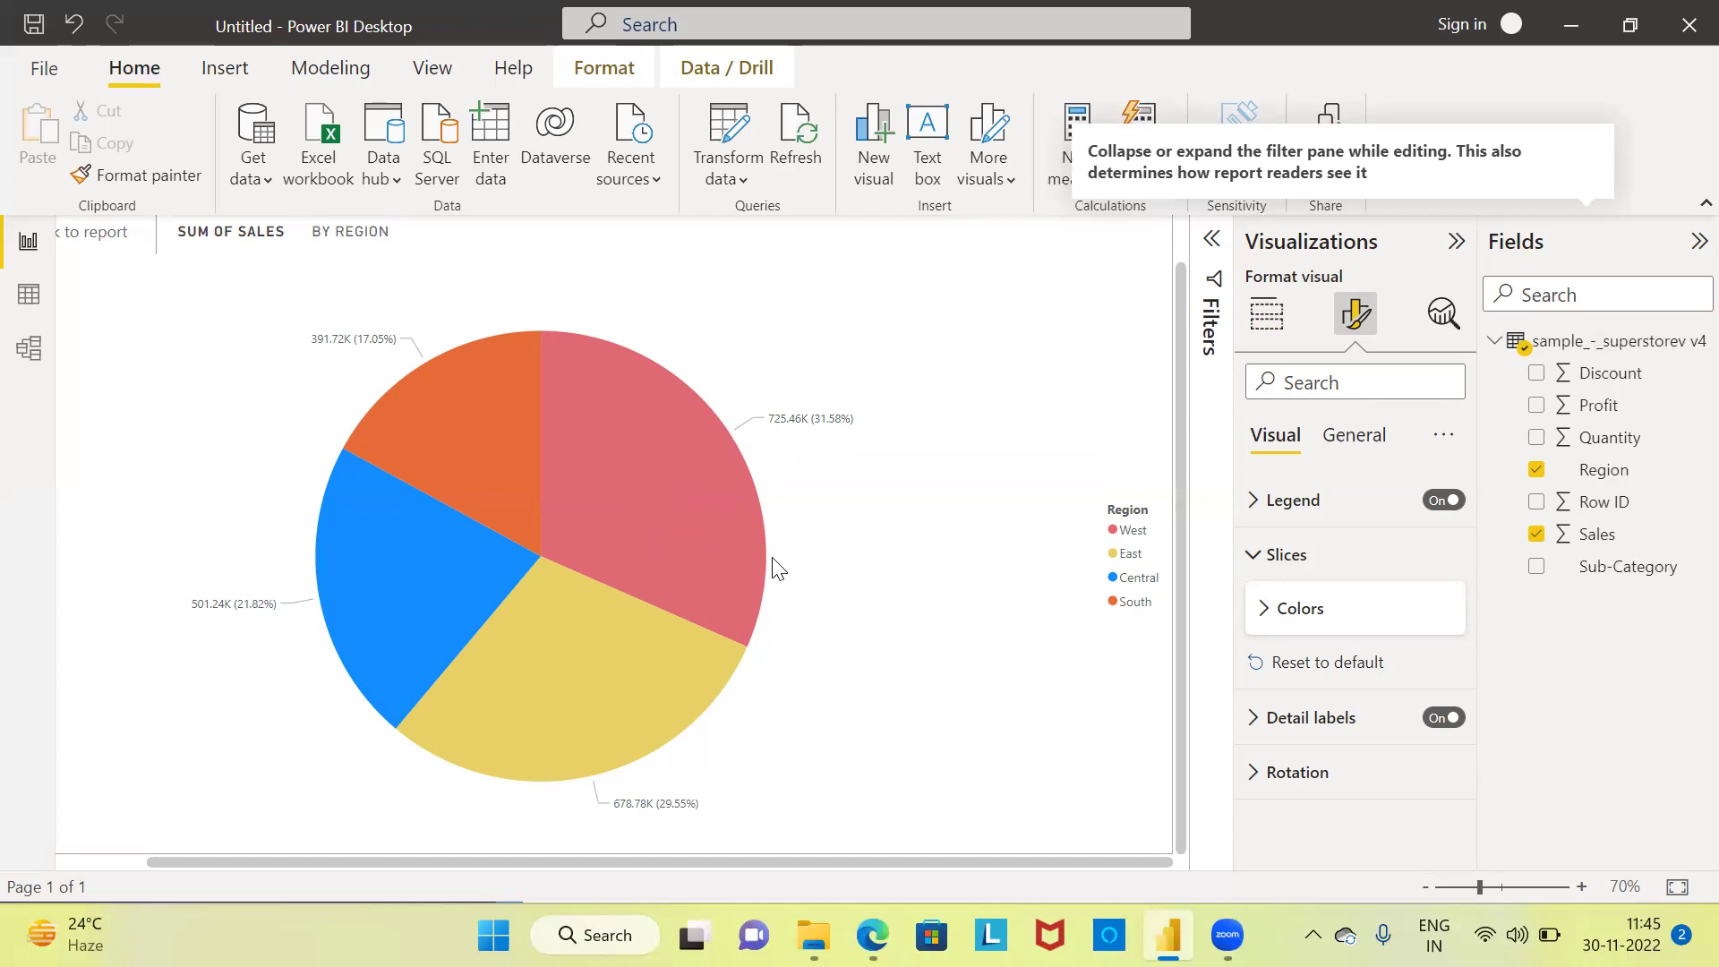
{"action": "mouse_move", "coordinate": [743, 544]}
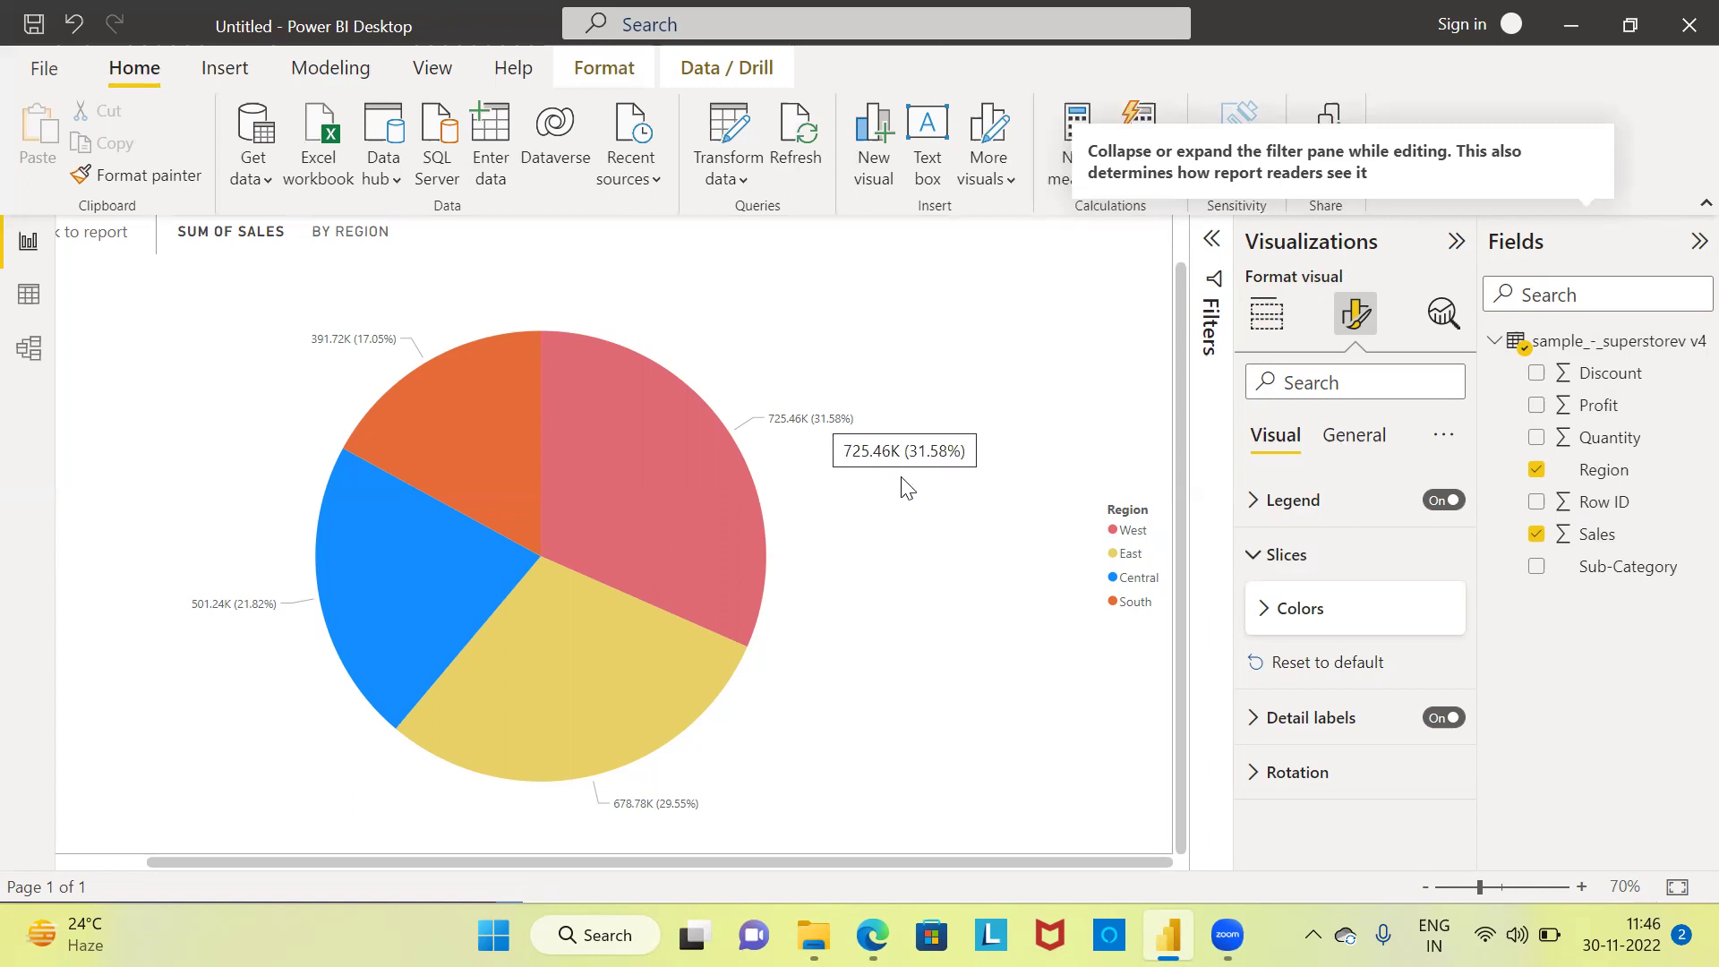
Step: Set the pie chart's detail label contents to Category, percent of total
{"action": "left_click", "coordinate": [1264, 725]}
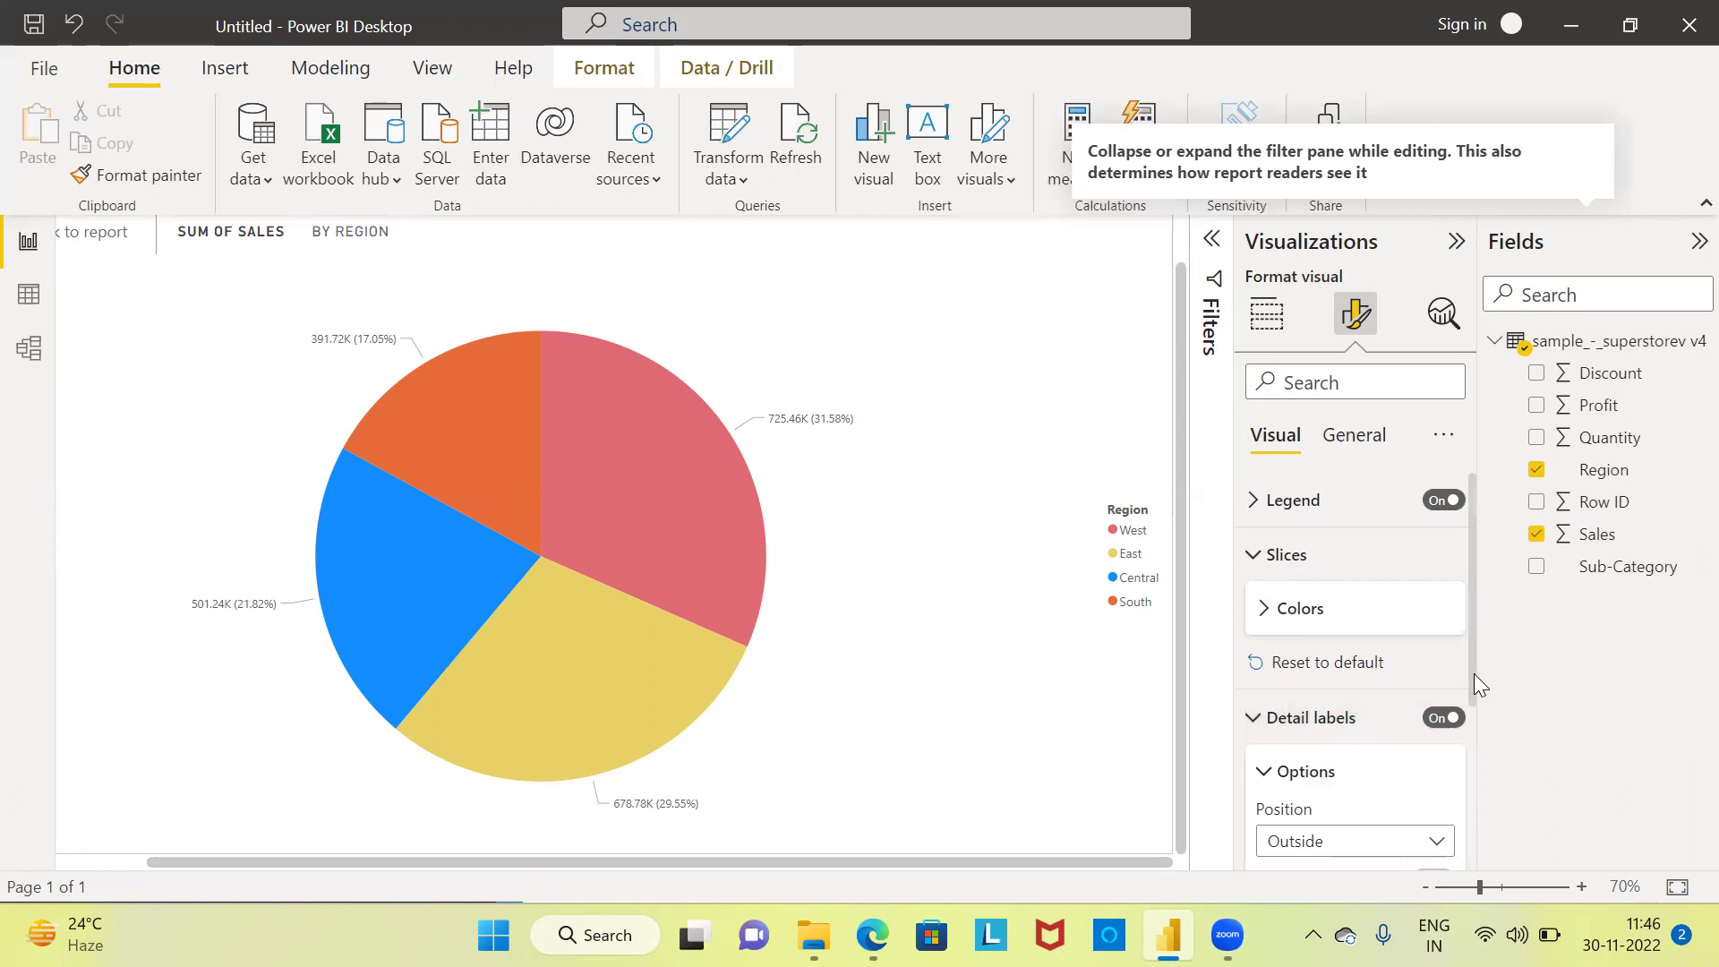
{"action": "left_click_drag", "start_coordinate": [1474, 682], "coordinate": [1472, 827]}
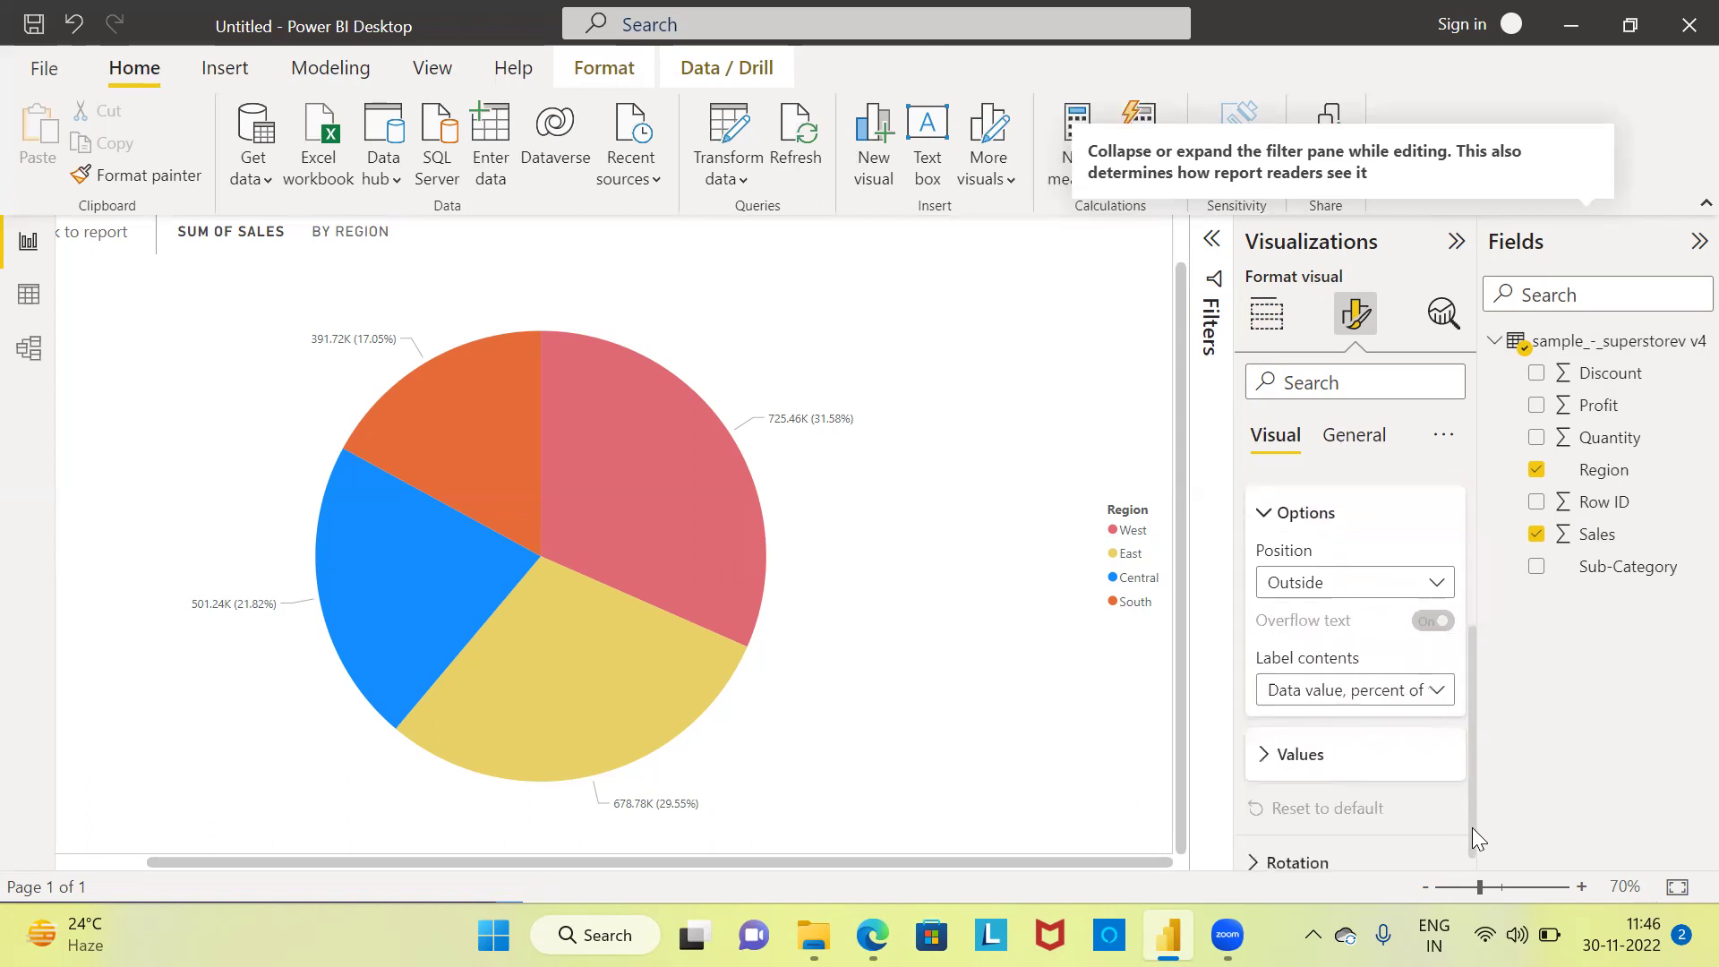
{"action": "left_click", "coordinate": [1436, 694]}
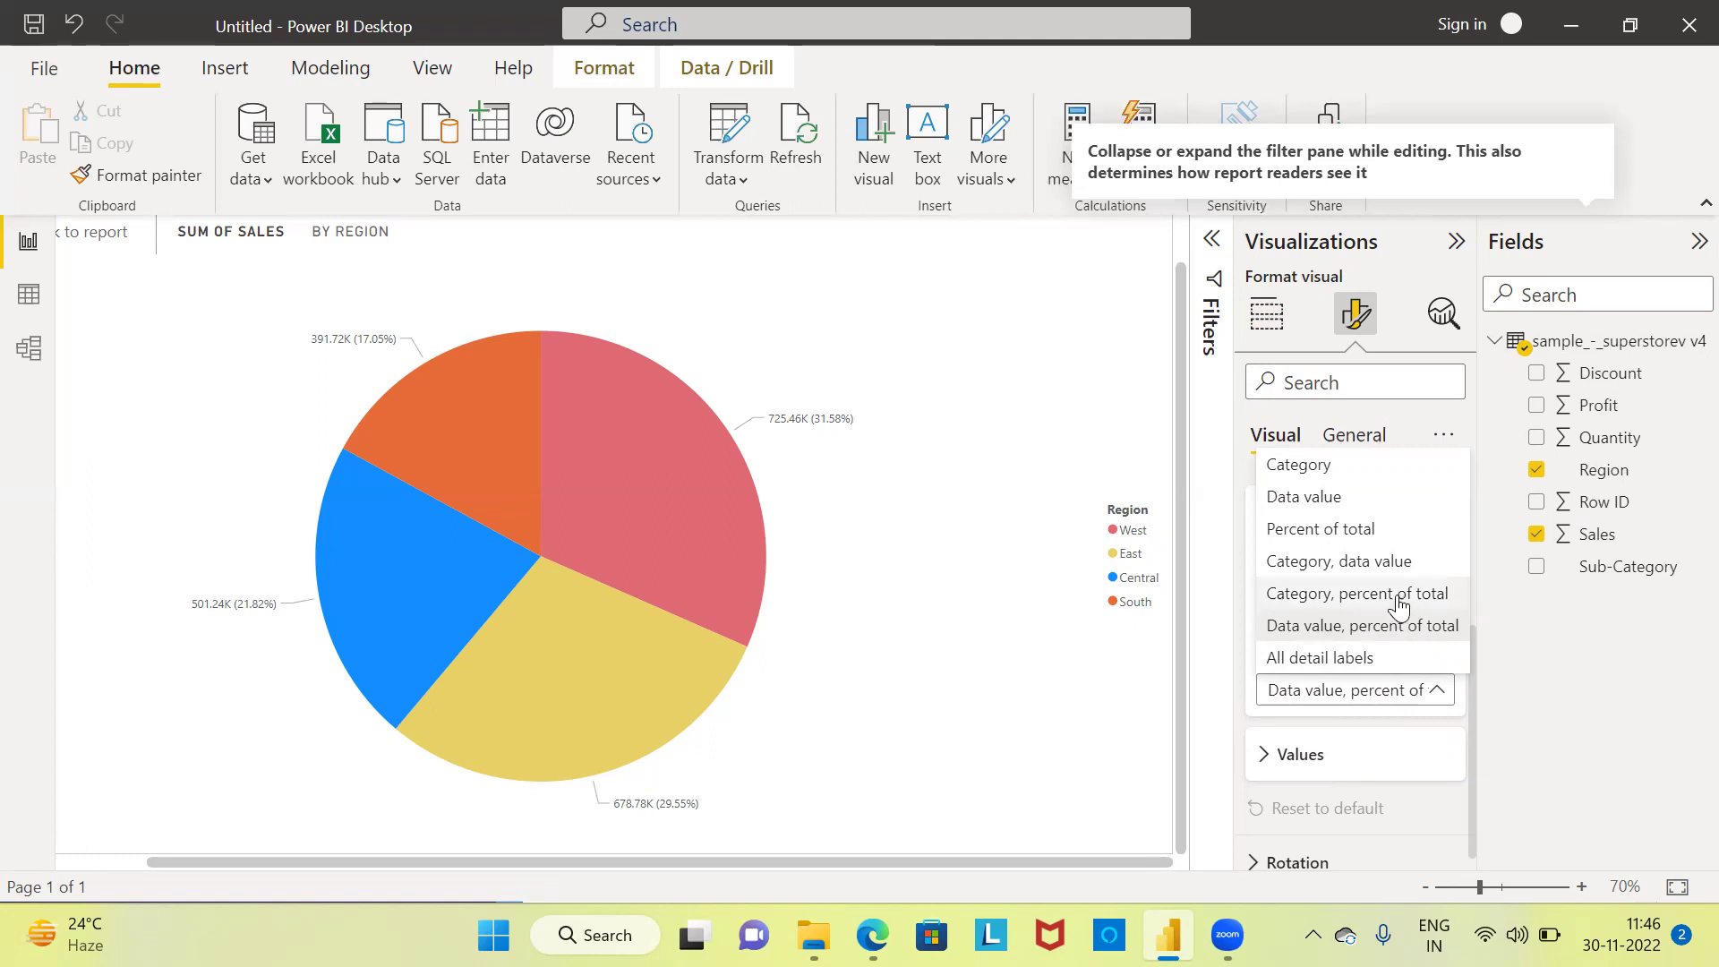
{"action": "left_click", "coordinate": [1348, 593]}
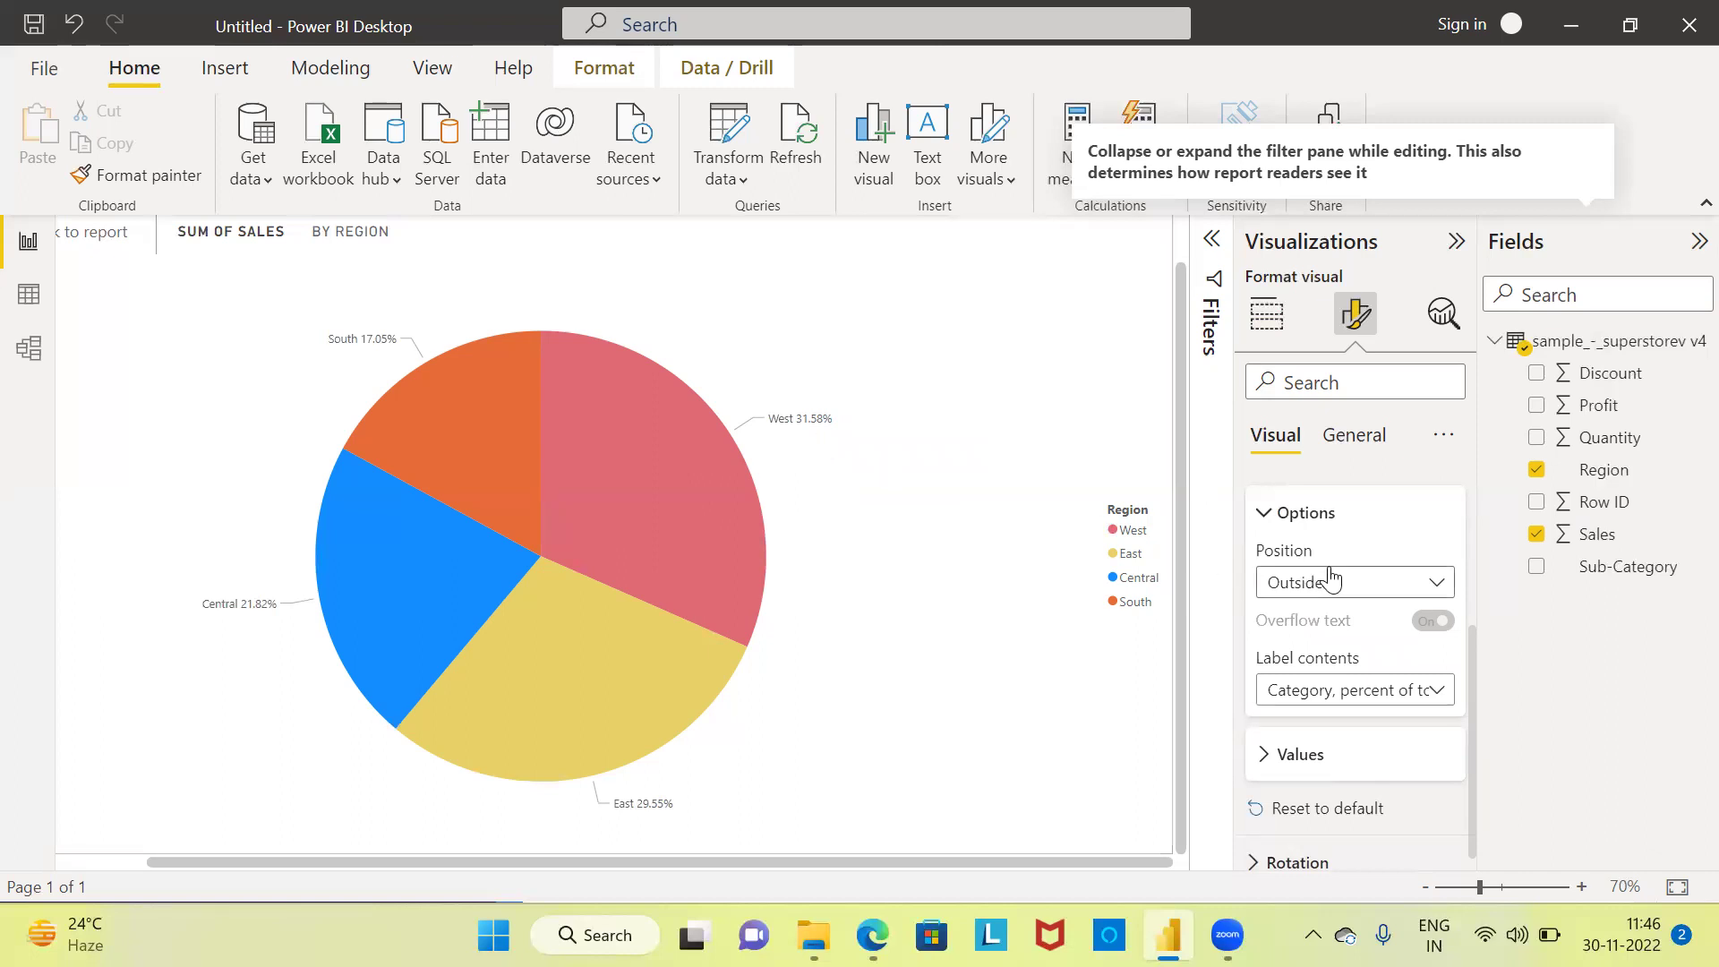
Step: Try the Inside position for the pie chart's detail labels, and return them to Outside
{"action": "left_click", "coordinate": [1437, 587]}
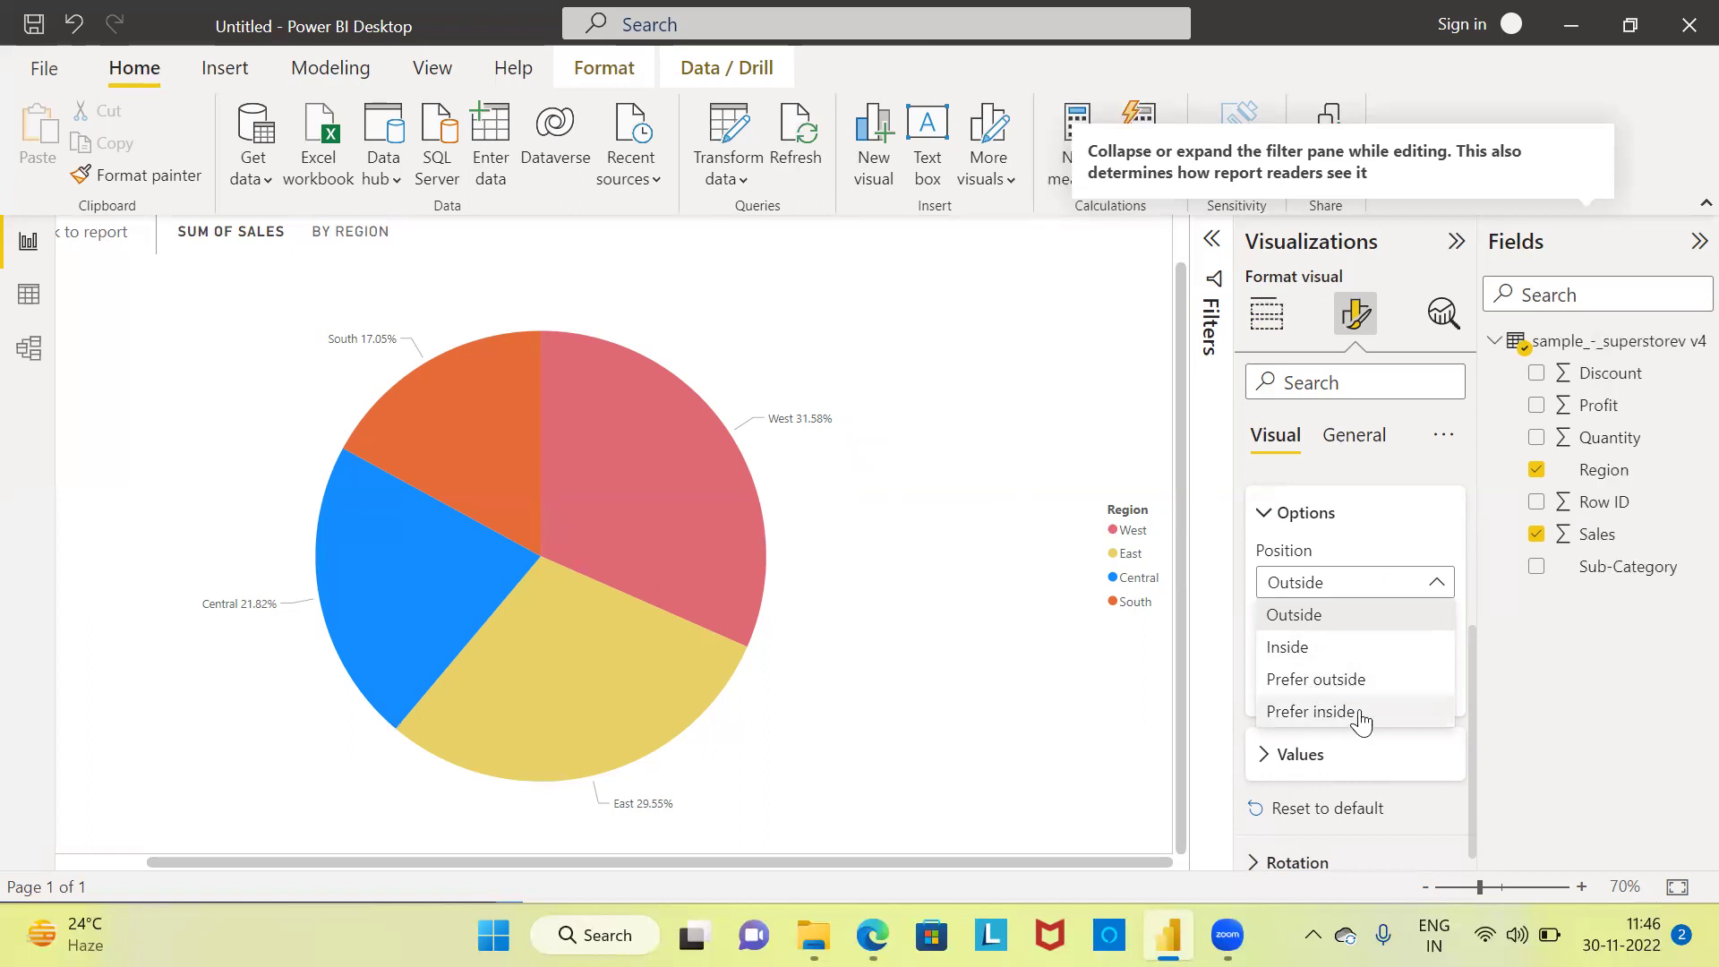
{"action": "left_click", "coordinate": [1314, 646]}
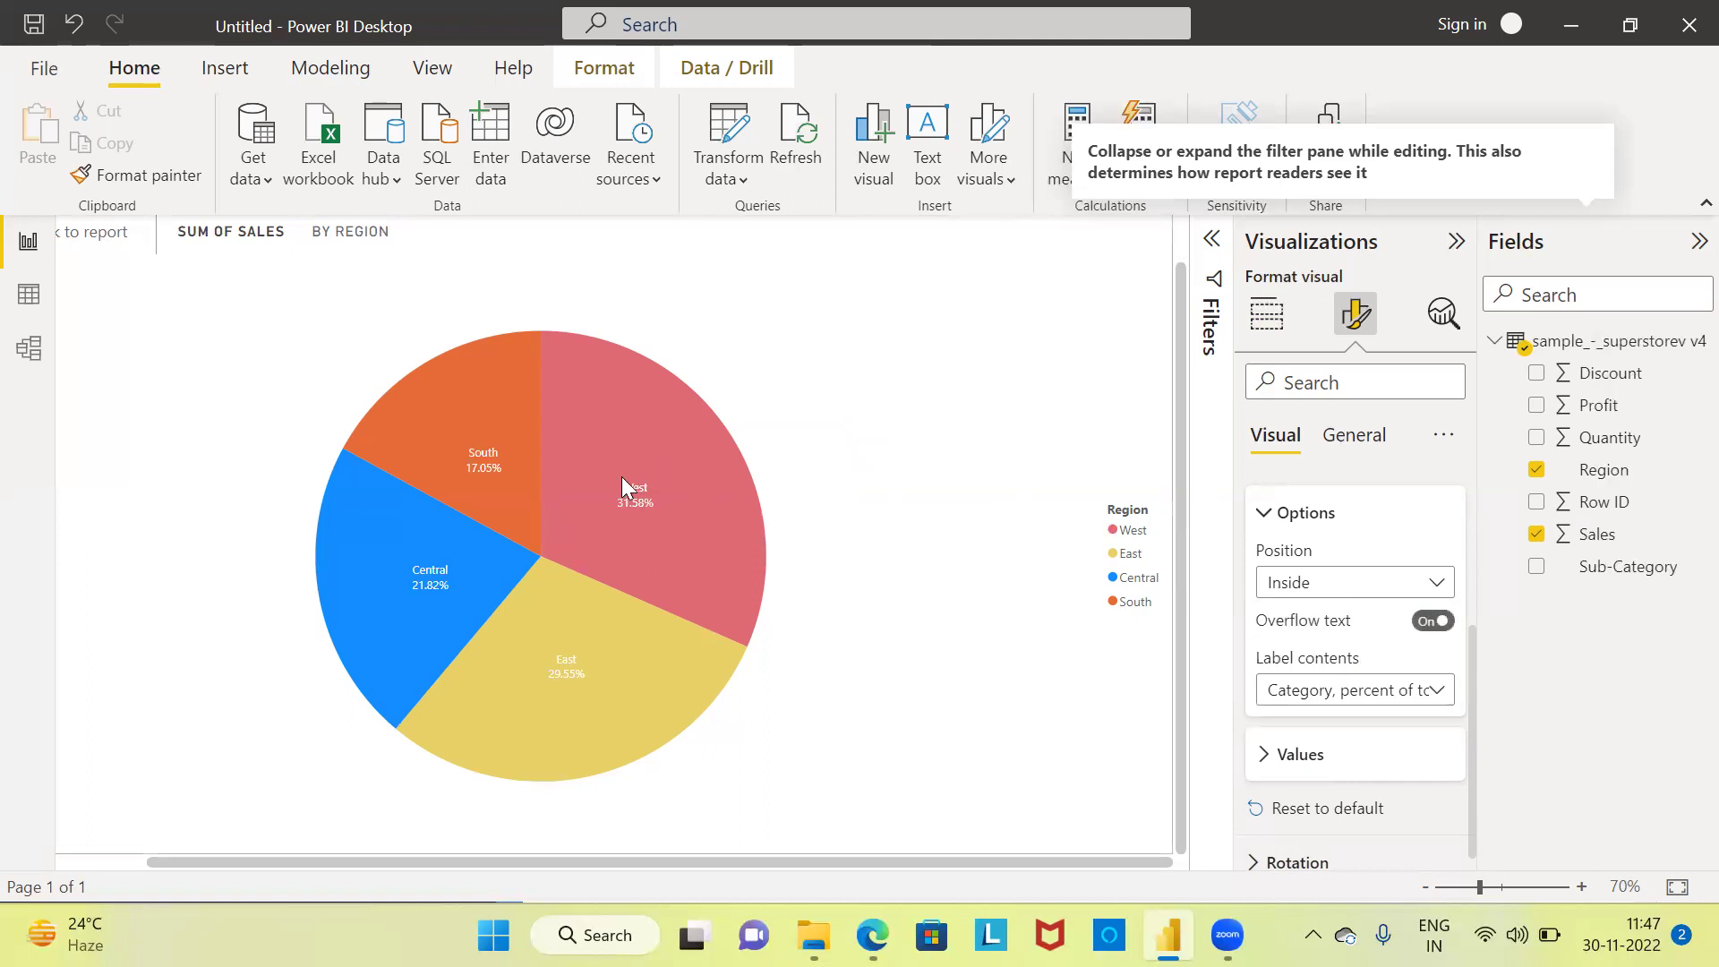
{"action": "mouse_move", "coordinate": [639, 515]}
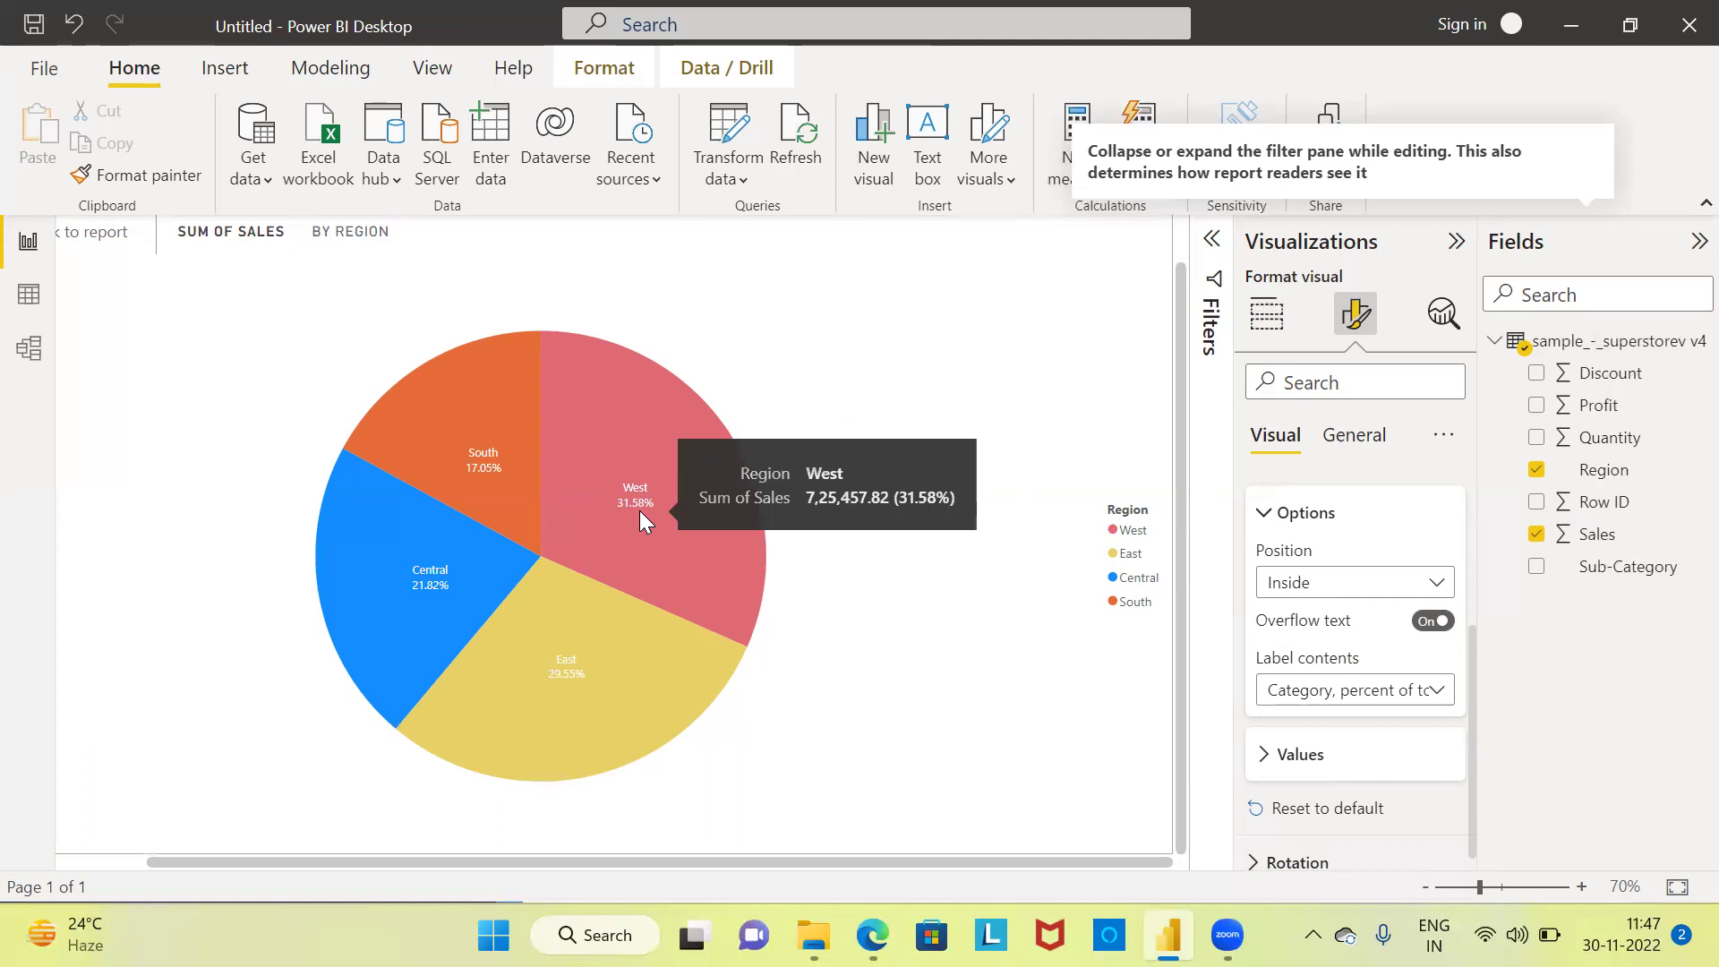
{"action": "left_click", "coordinate": [1437, 586]}
{"action": "left_click", "coordinate": [1327, 612]}
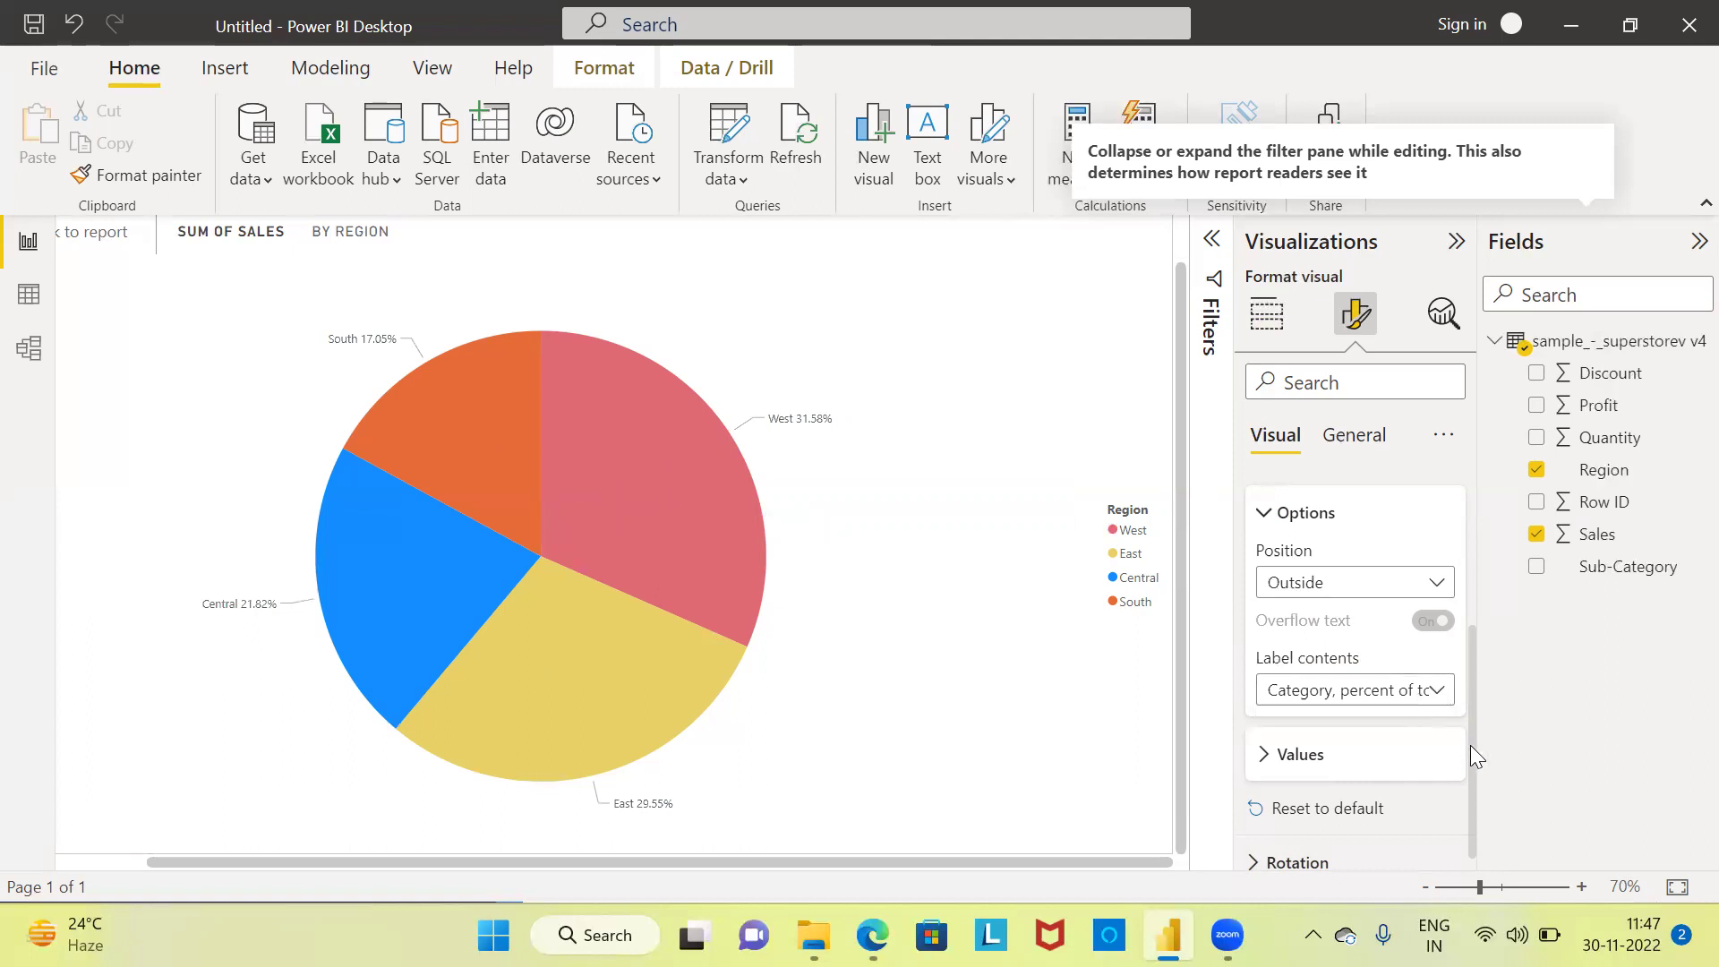
Step: Increase the font size of the pie chart's detail label values to 16
{"action": "scroll", "coordinate": [1469, 745], "scroll_direction": "down", "scroll_amount": 1}
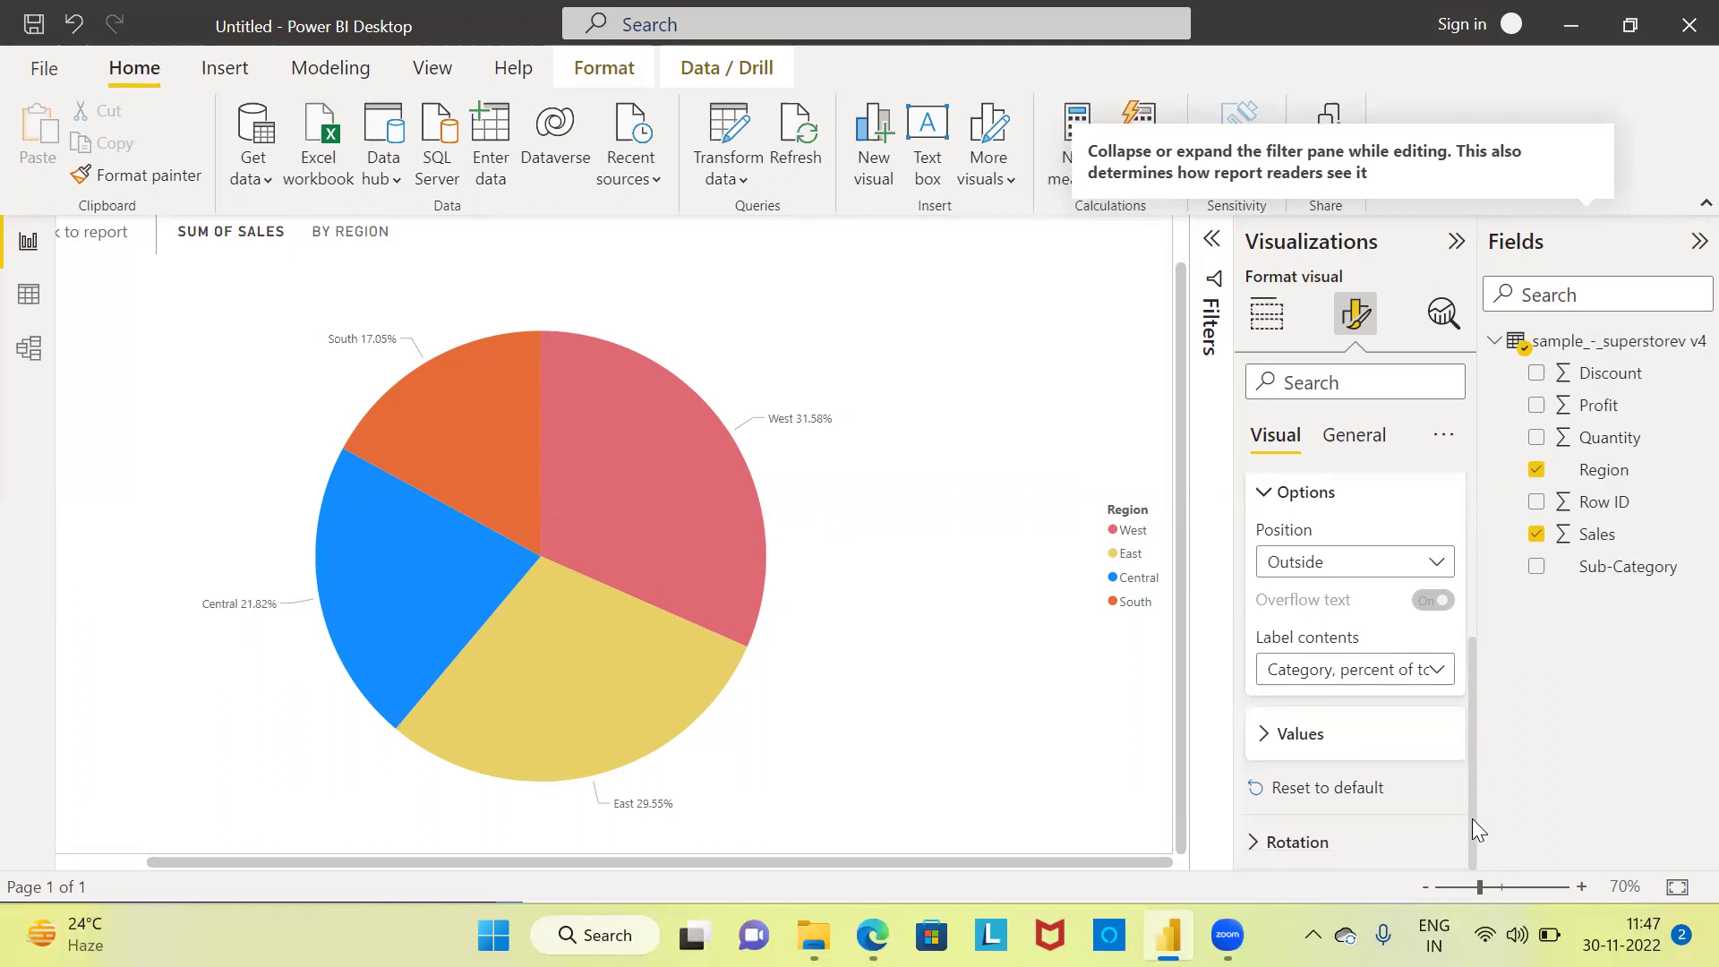
{"action": "left_click", "coordinate": [1263, 735]}
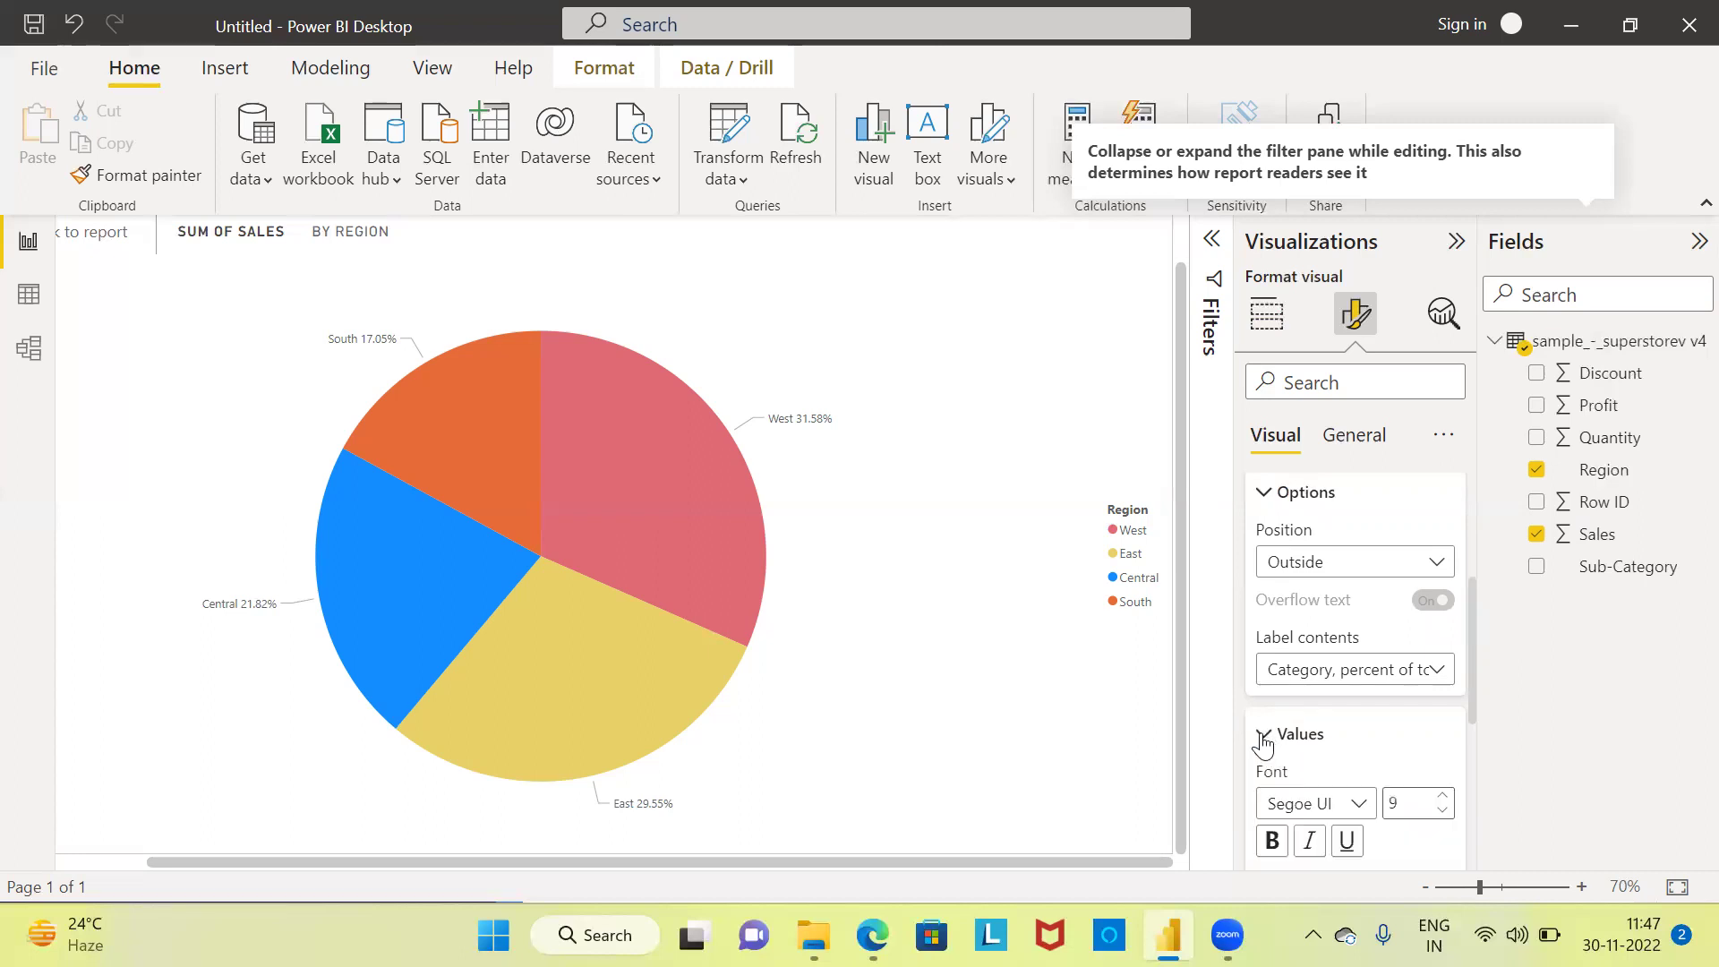
{"action": "left_click_drag", "start_coordinate": [1471, 695], "coordinate": [1475, 786]}
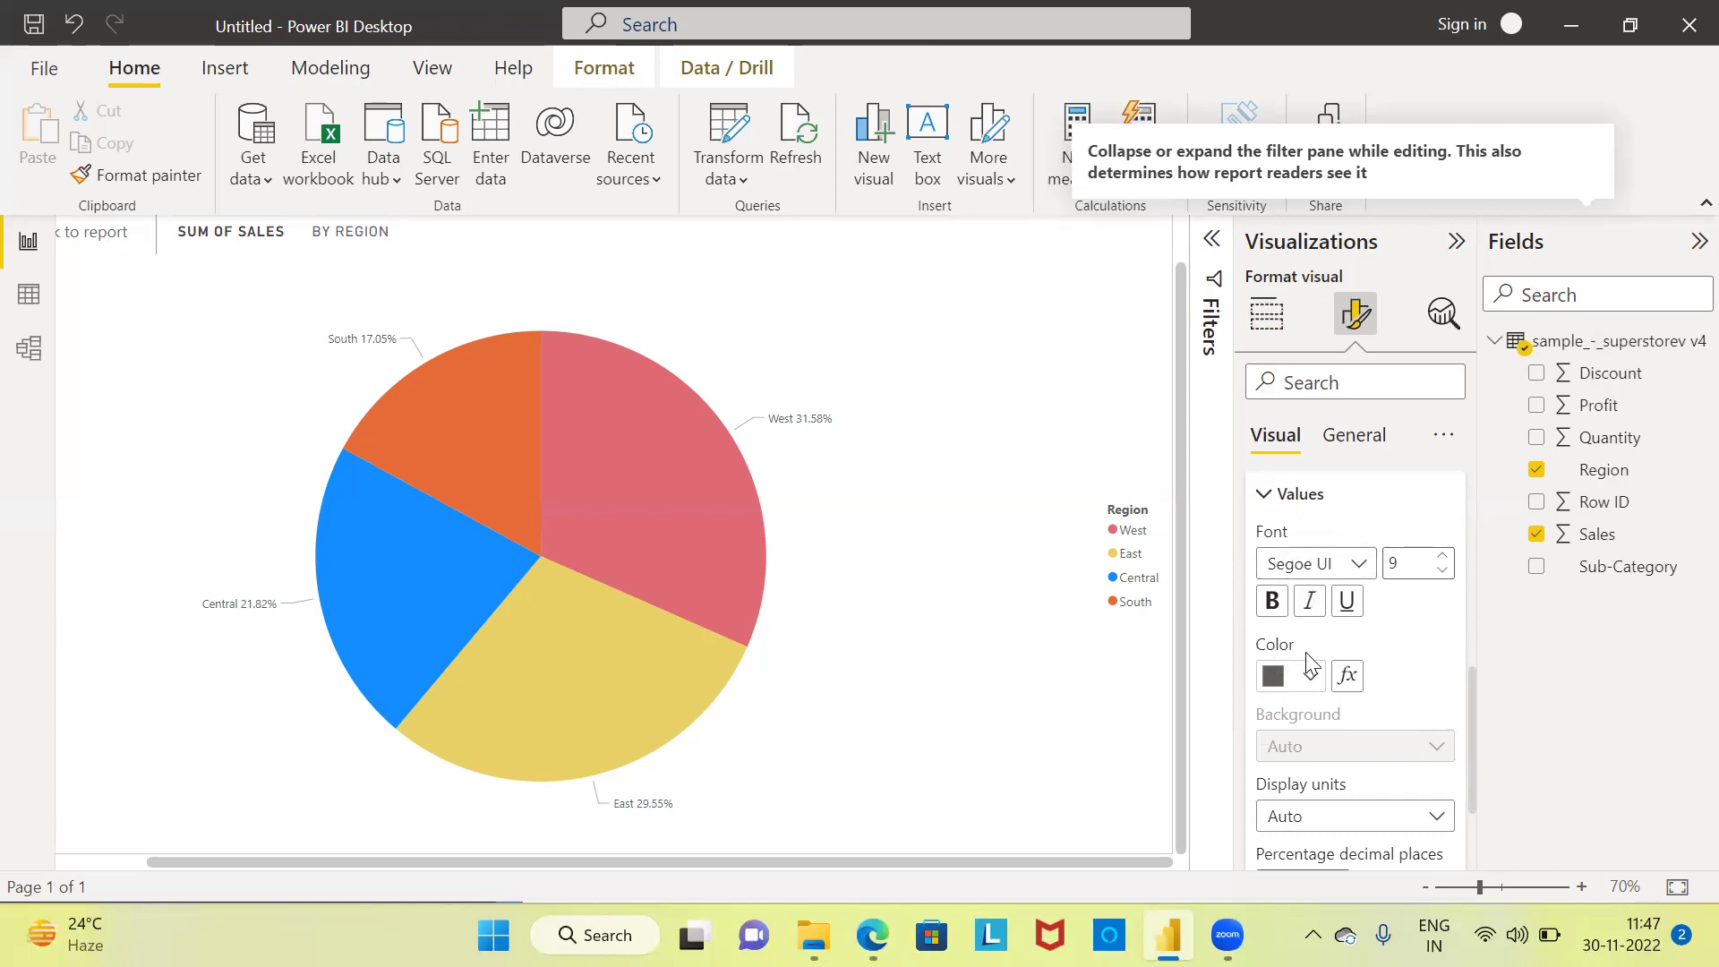
{"action": "left_click", "coordinate": [1443, 557]}
{"action": "left_click", "coordinate": [1443, 557]}
{"action": "left_click", "coordinate": [1443, 557]}
{"action": "left_click", "coordinate": [1443, 557]}
{"action": "left_click", "coordinate": [1443, 557]}
{"action": "left_click", "coordinate": [1443, 556]}
{"action": "left_click", "coordinate": [1443, 557]}
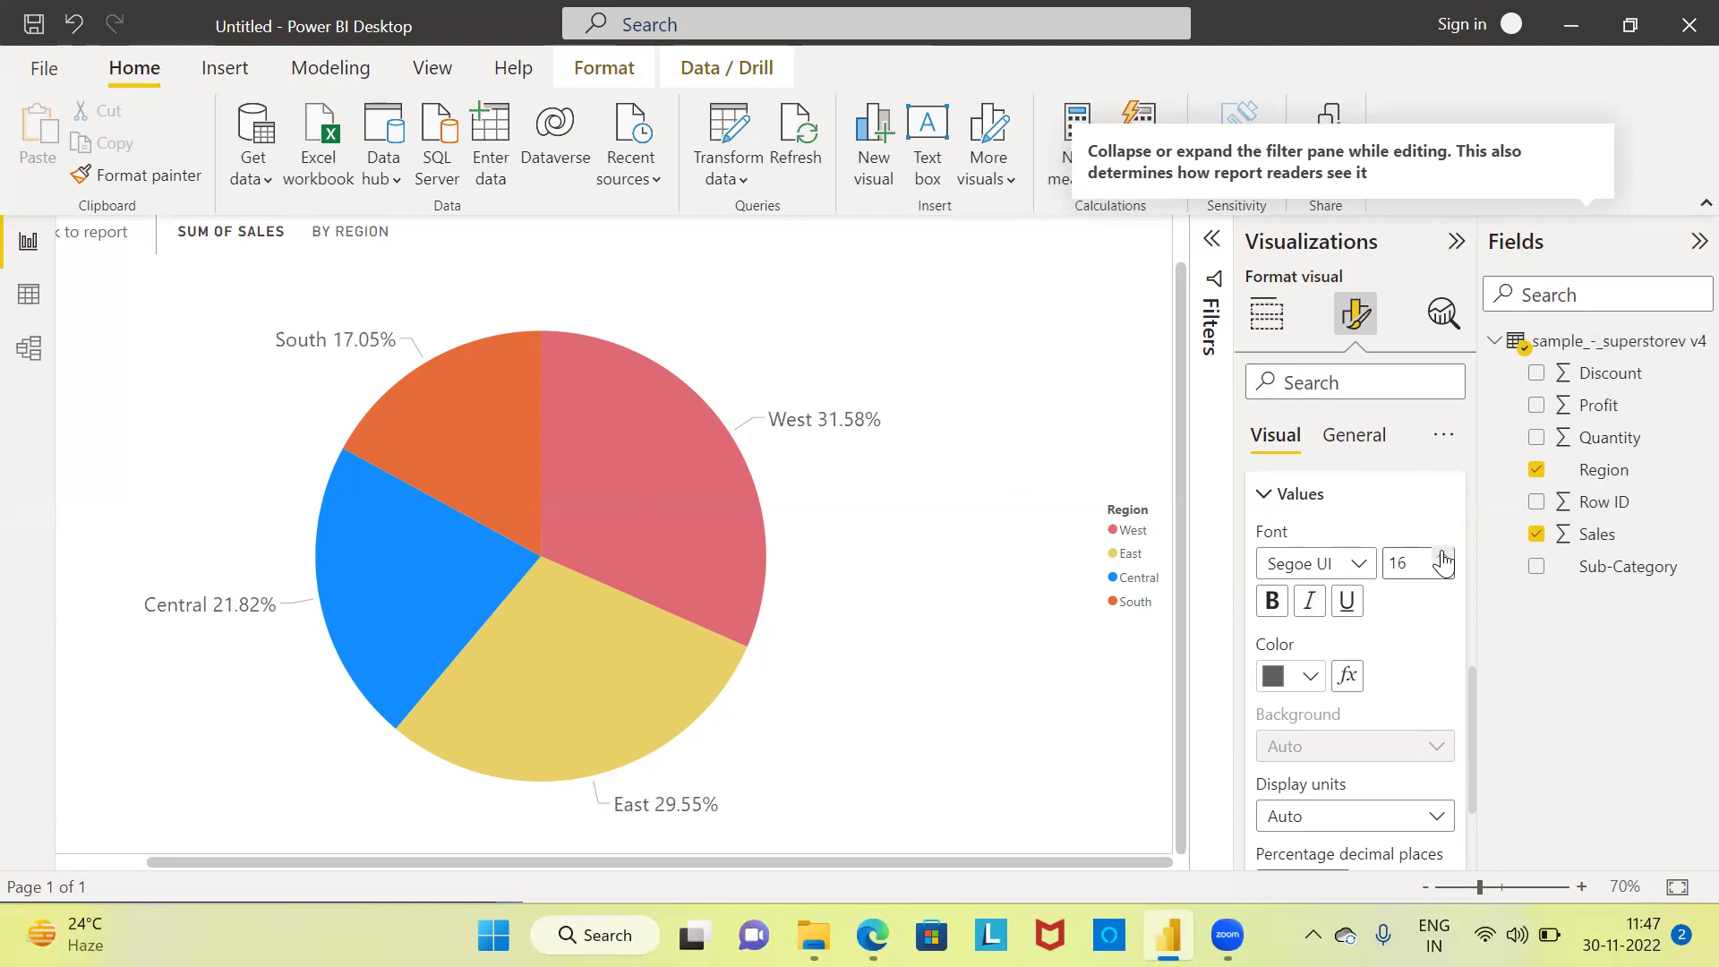
{"action": "mouse_move", "coordinate": [864, 439]}
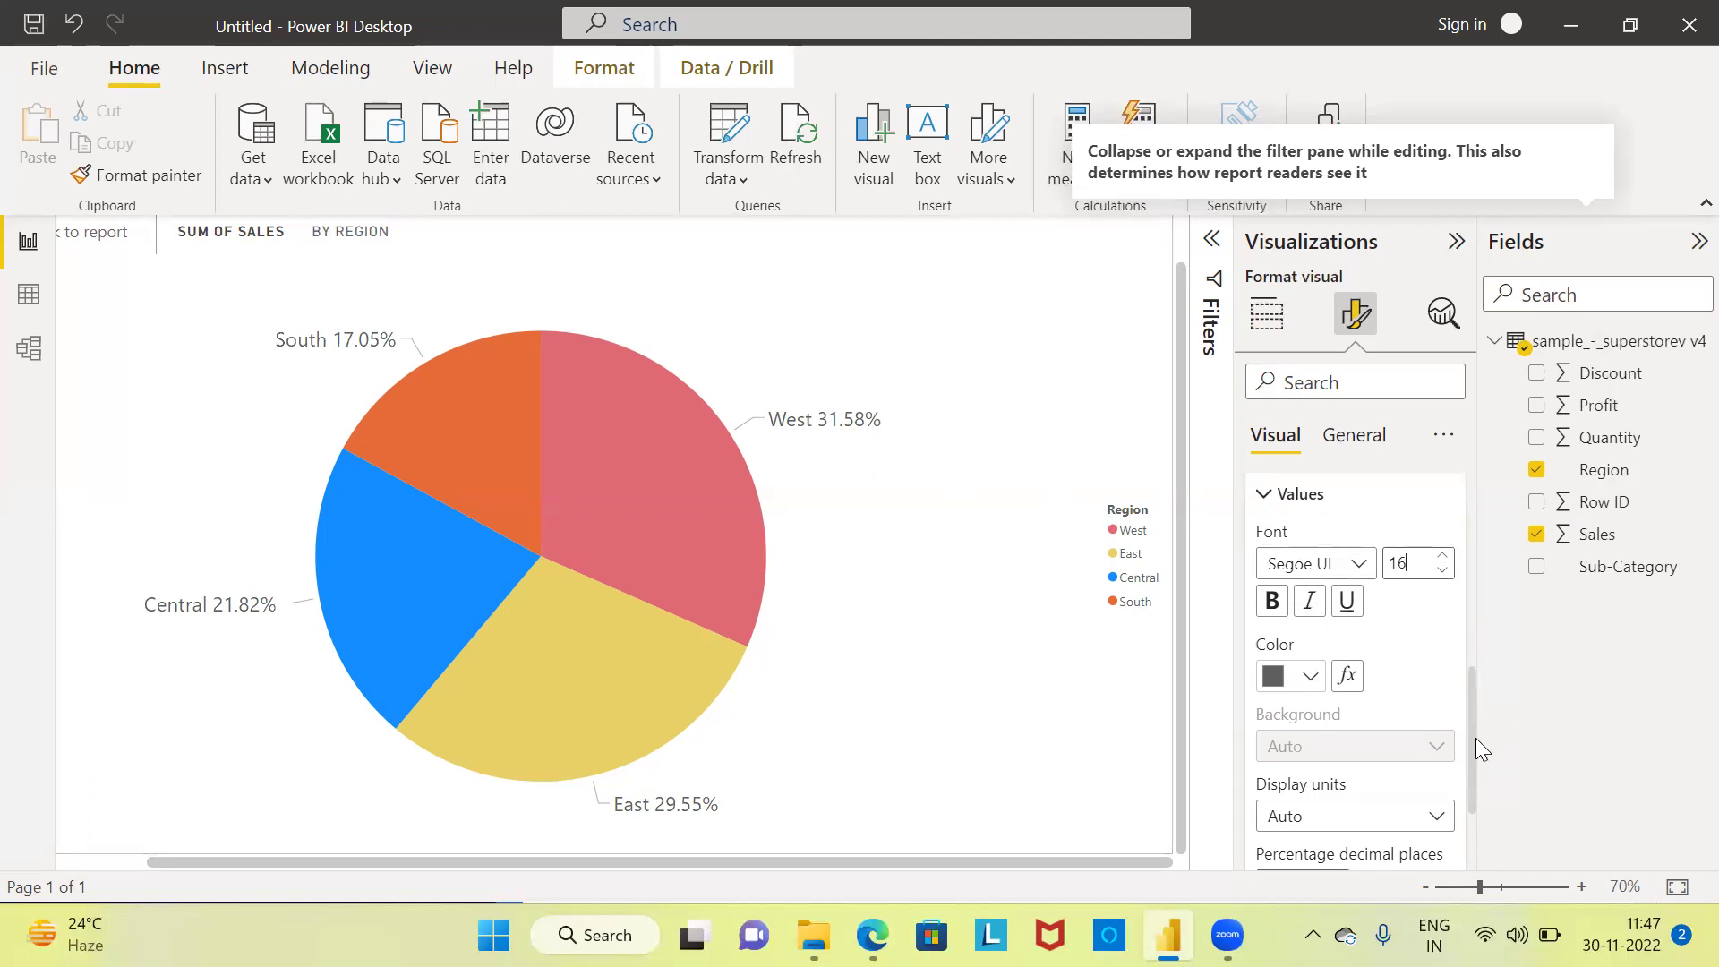
Step: Rotate the pie chart's slices to 272°
{"action": "left_click_drag", "start_coordinate": [1469, 748], "coordinate": [1458, 863]}
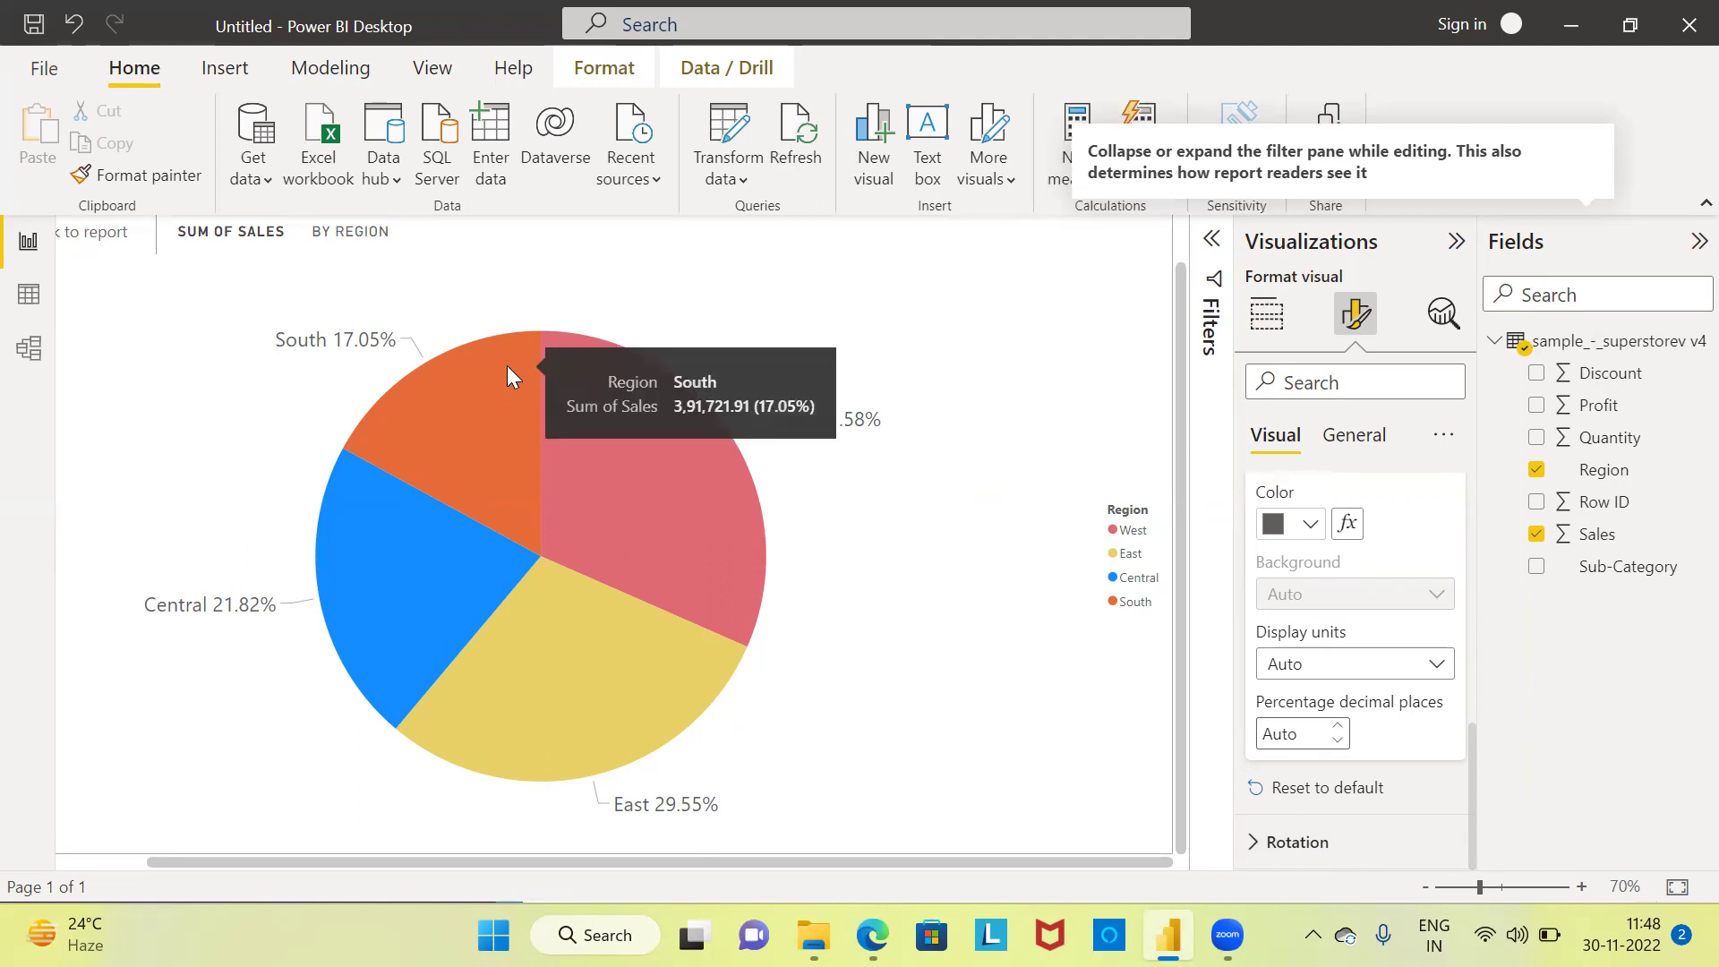
{"action": "mouse_move", "coordinate": [704, 429]}
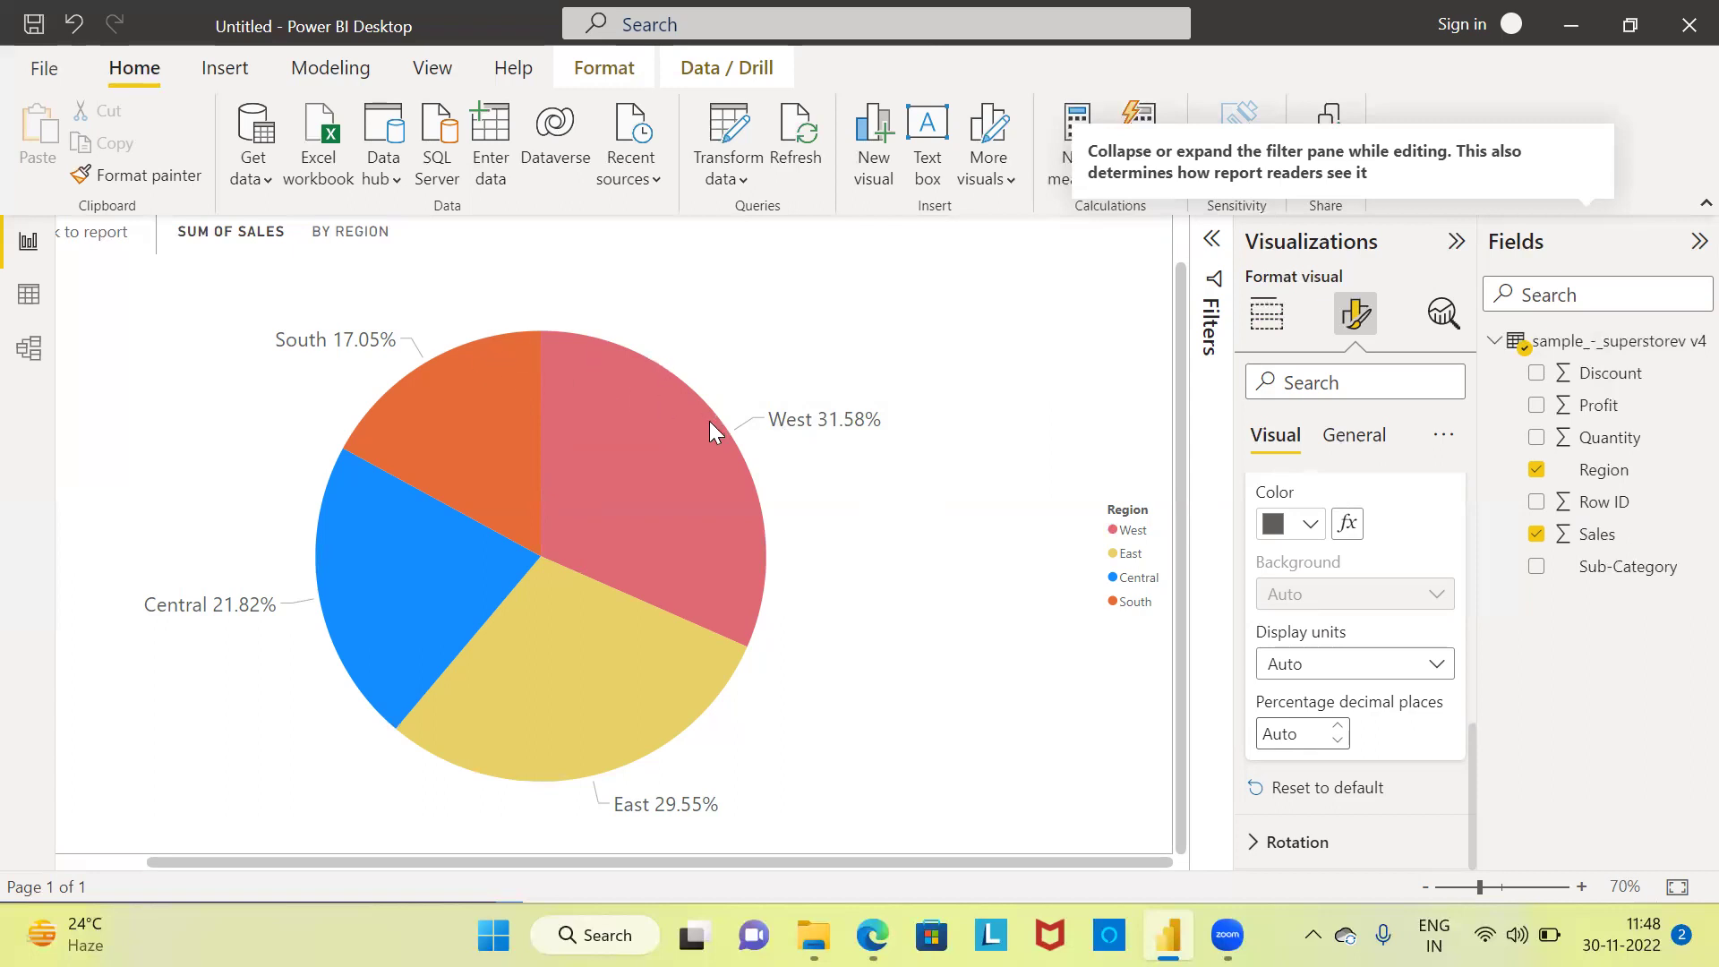
{"action": "left_click", "coordinate": [1253, 843]}
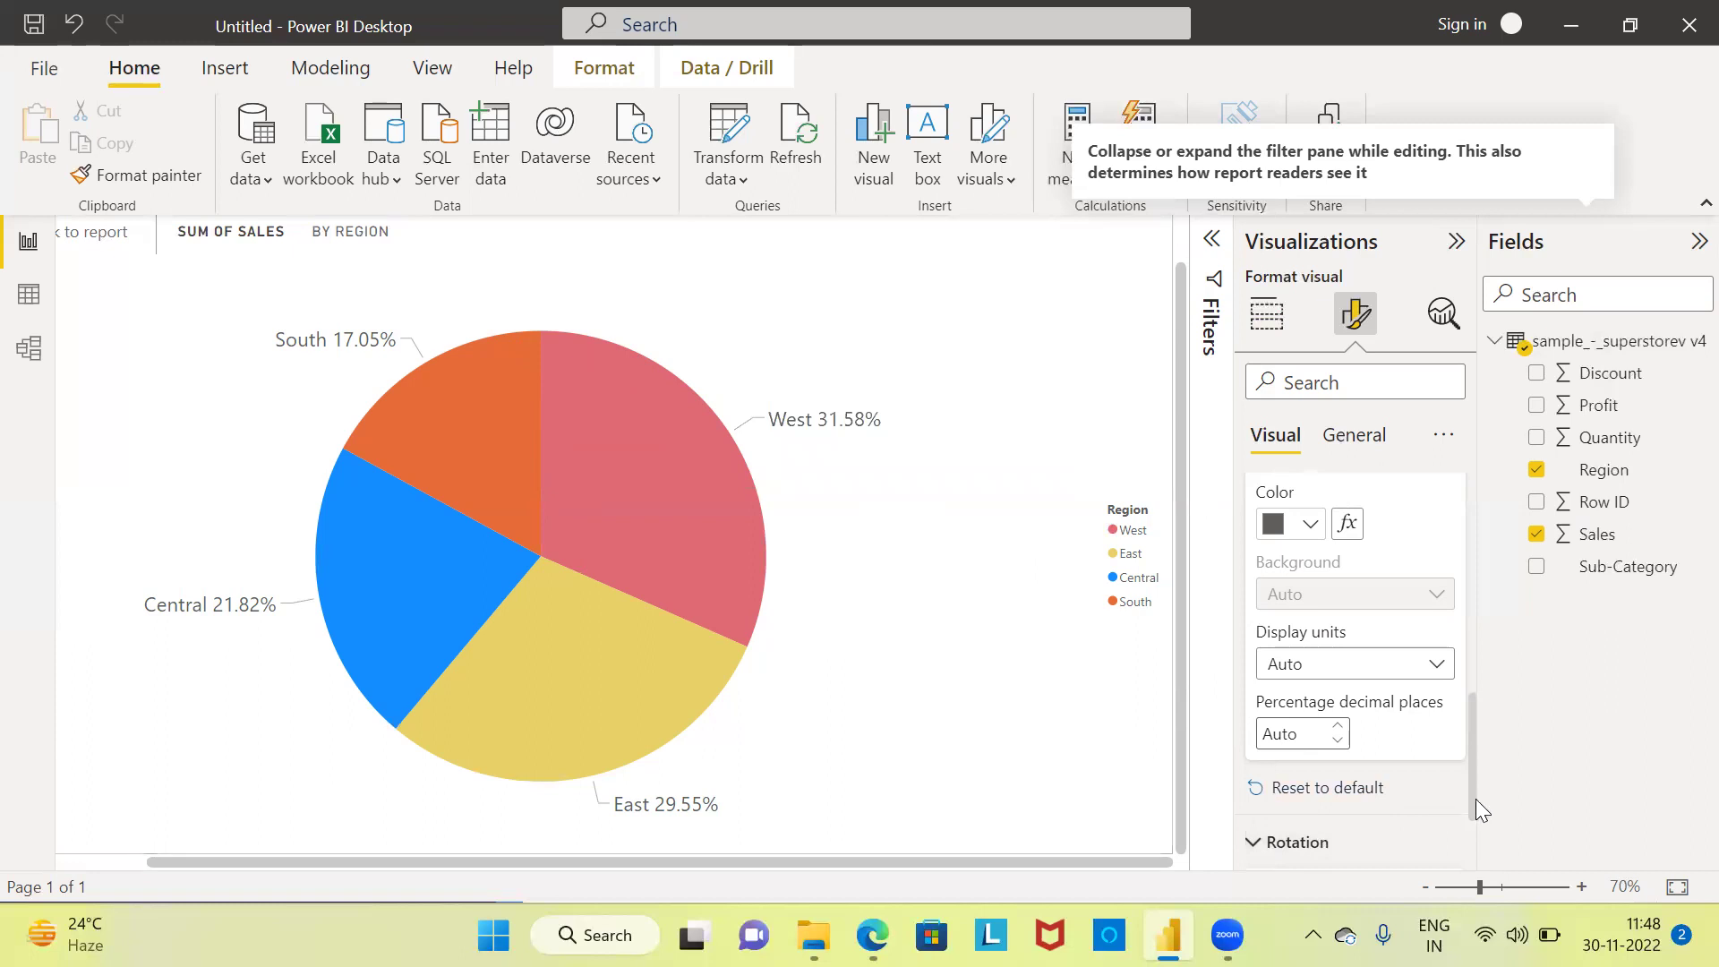
{"action": "scroll", "coordinate": [1472, 854], "scroll_direction": "down", "scroll_amount": 3}
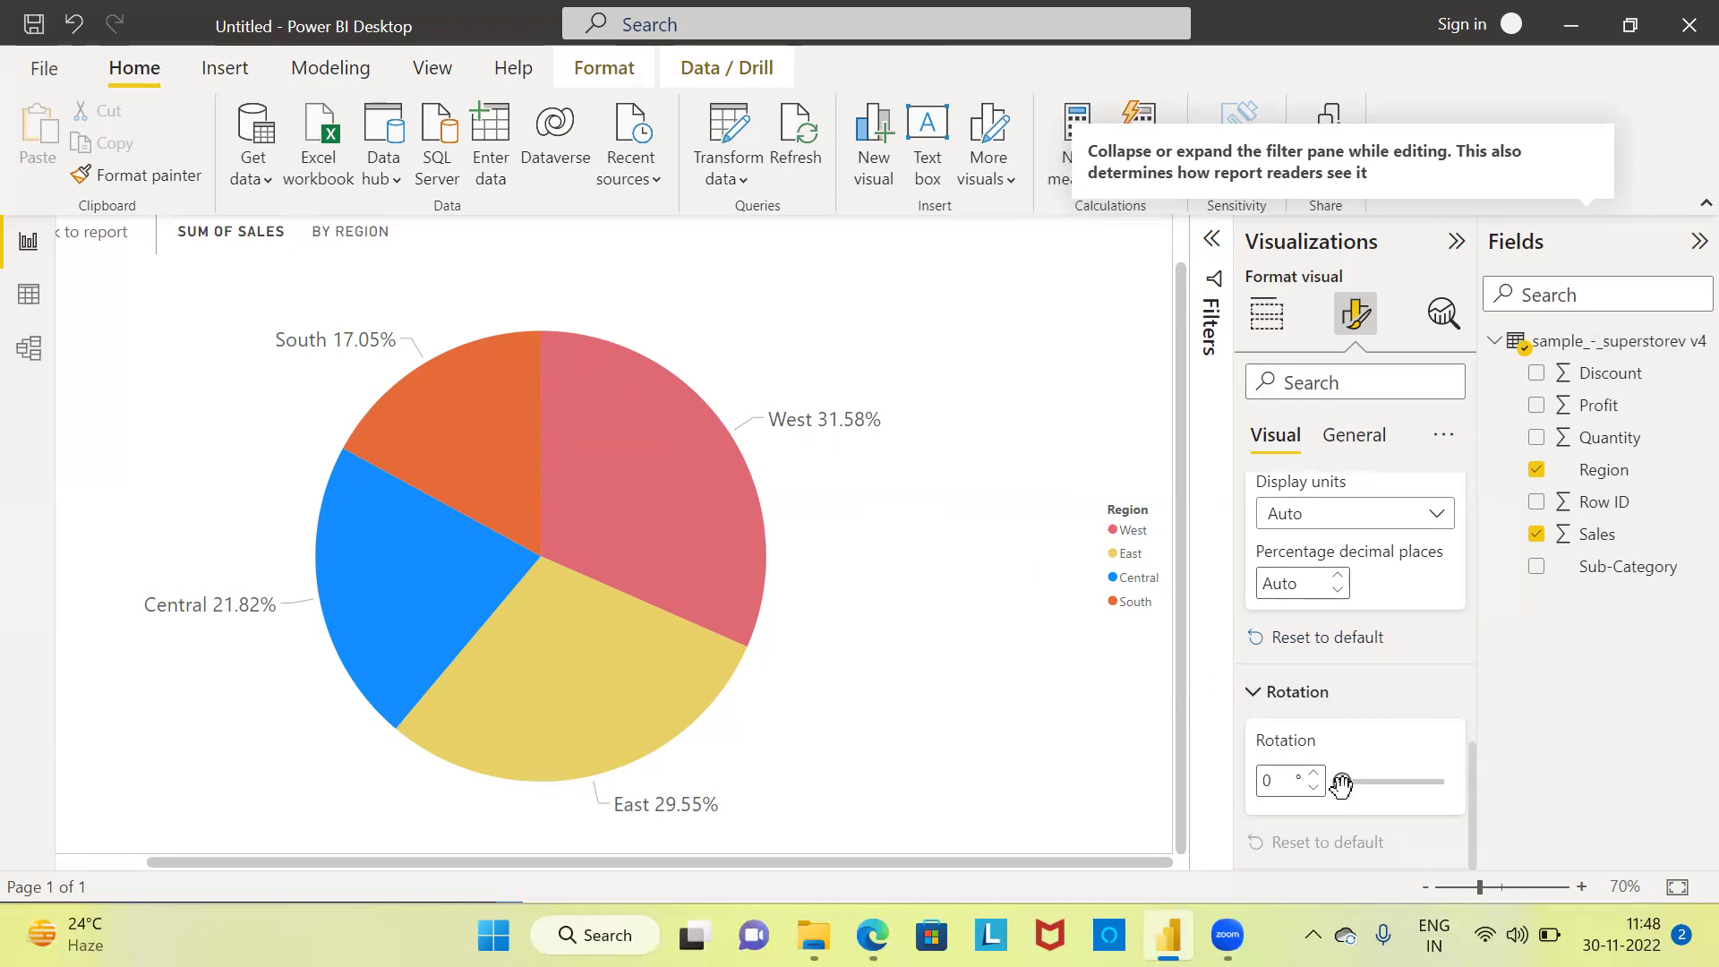
{"action": "left_click_drag", "start_coordinate": [1342, 781], "coordinate": [1418, 806]}
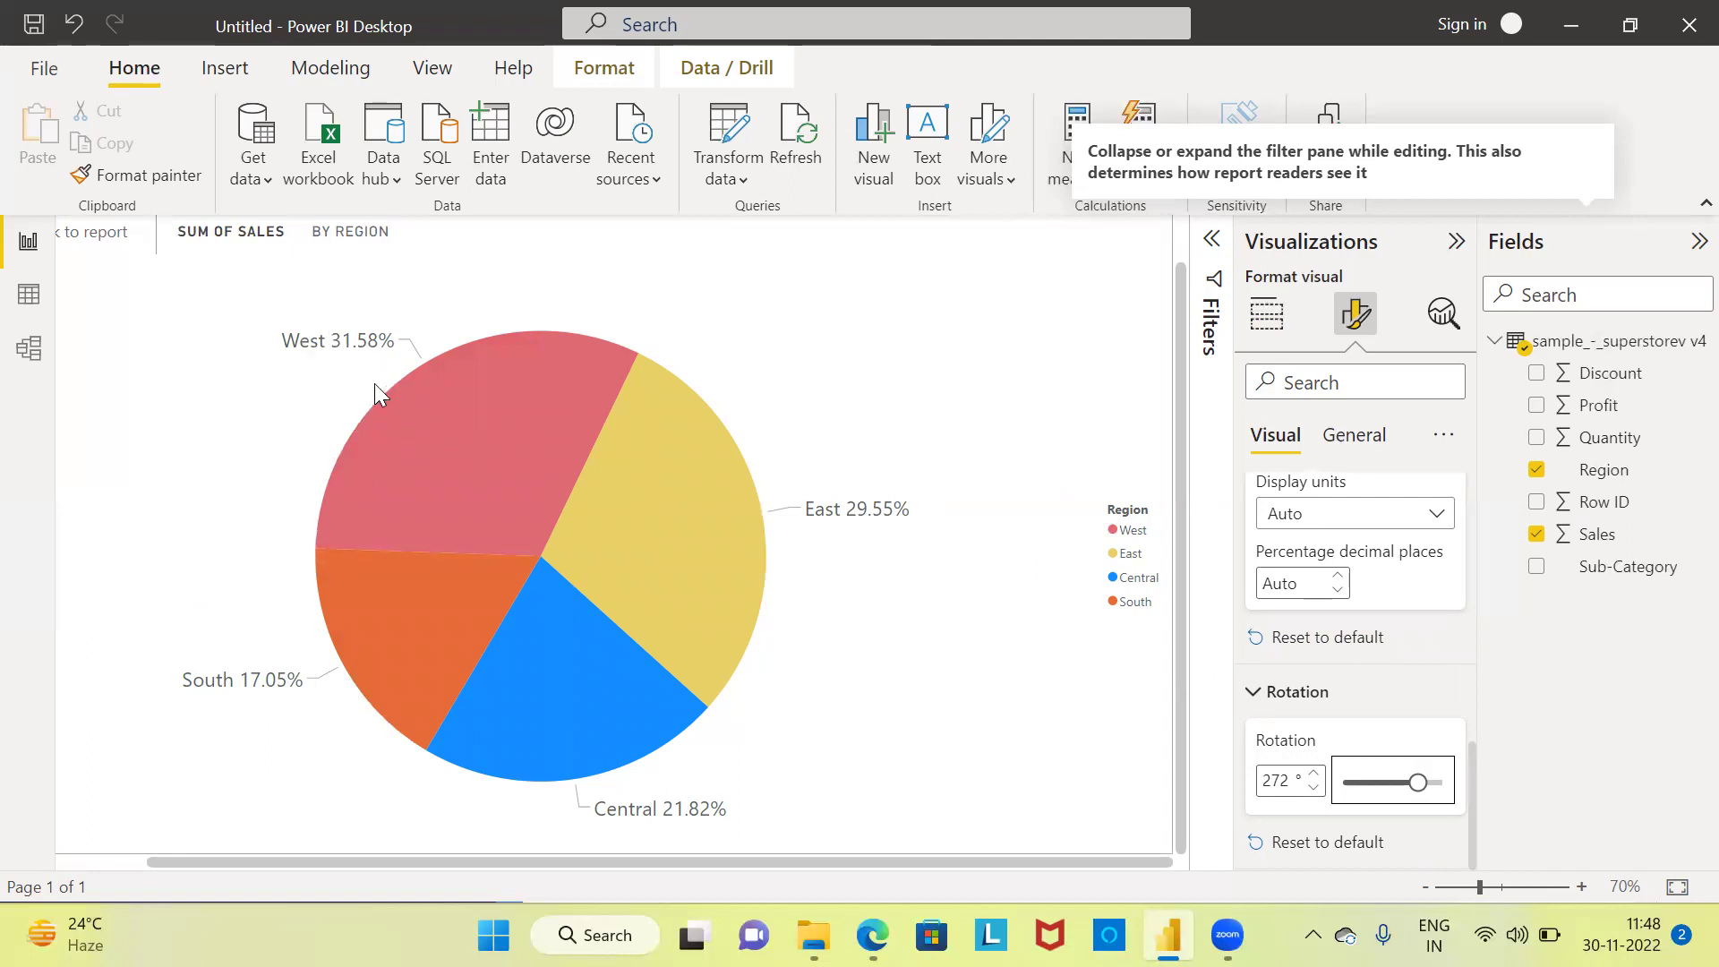
{"action": "mouse_move", "coordinate": [363, 429]}
Step: Collapse the rotation settings and the detail labels' value settings
{"action": "left_click", "coordinate": [1253, 696]}
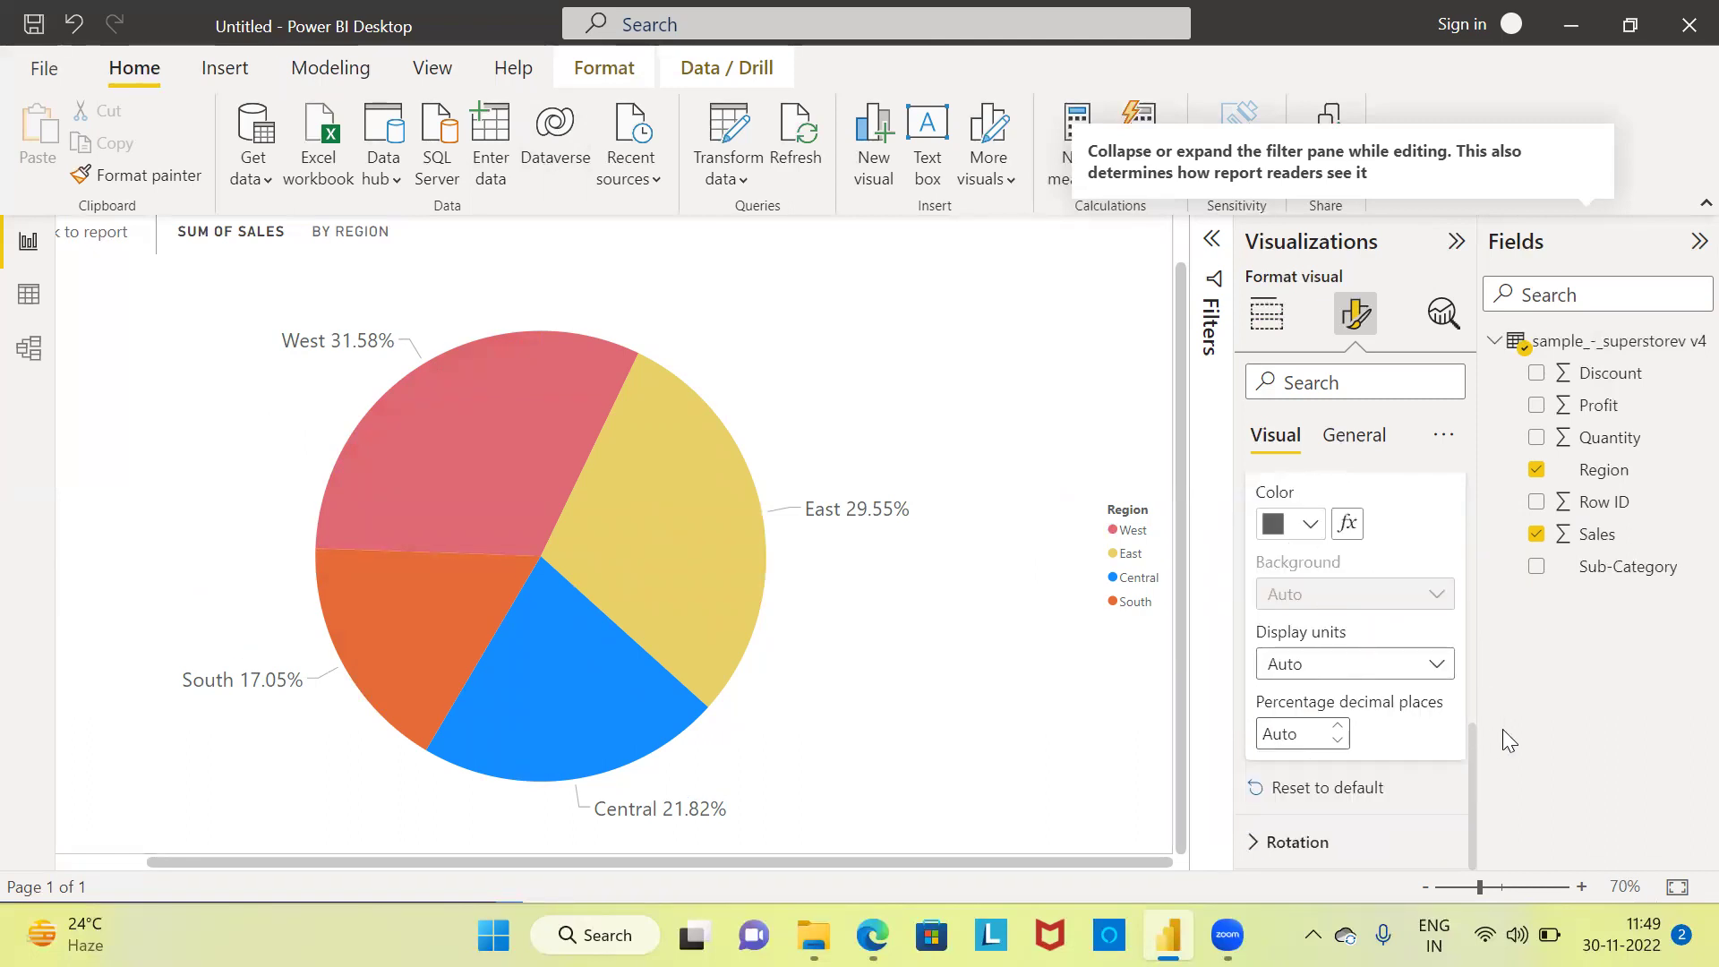
{"action": "left_click_drag", "start_coordinate": [1468, 785], "coordinate": [1469, 684]}
{"action": "left_click", "coordinate": [1271, 616]}
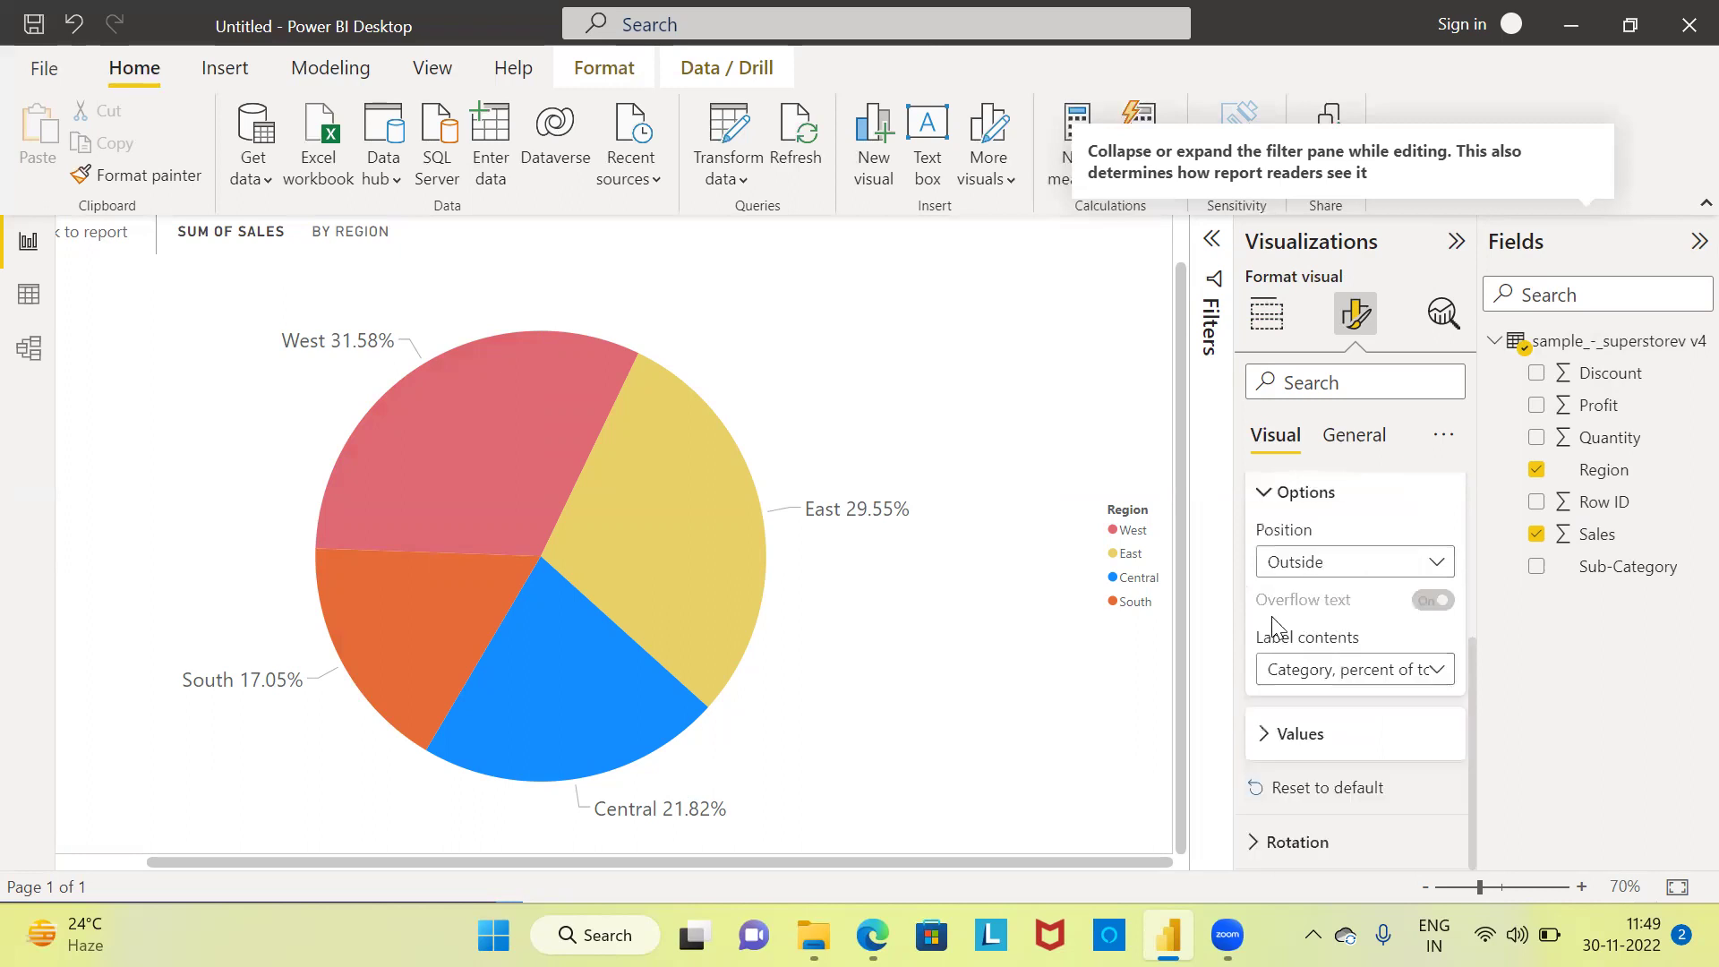
{"action": "left_click_drag", "start_coordinate": [1473, 732], "coordinate": [1461, 557]}
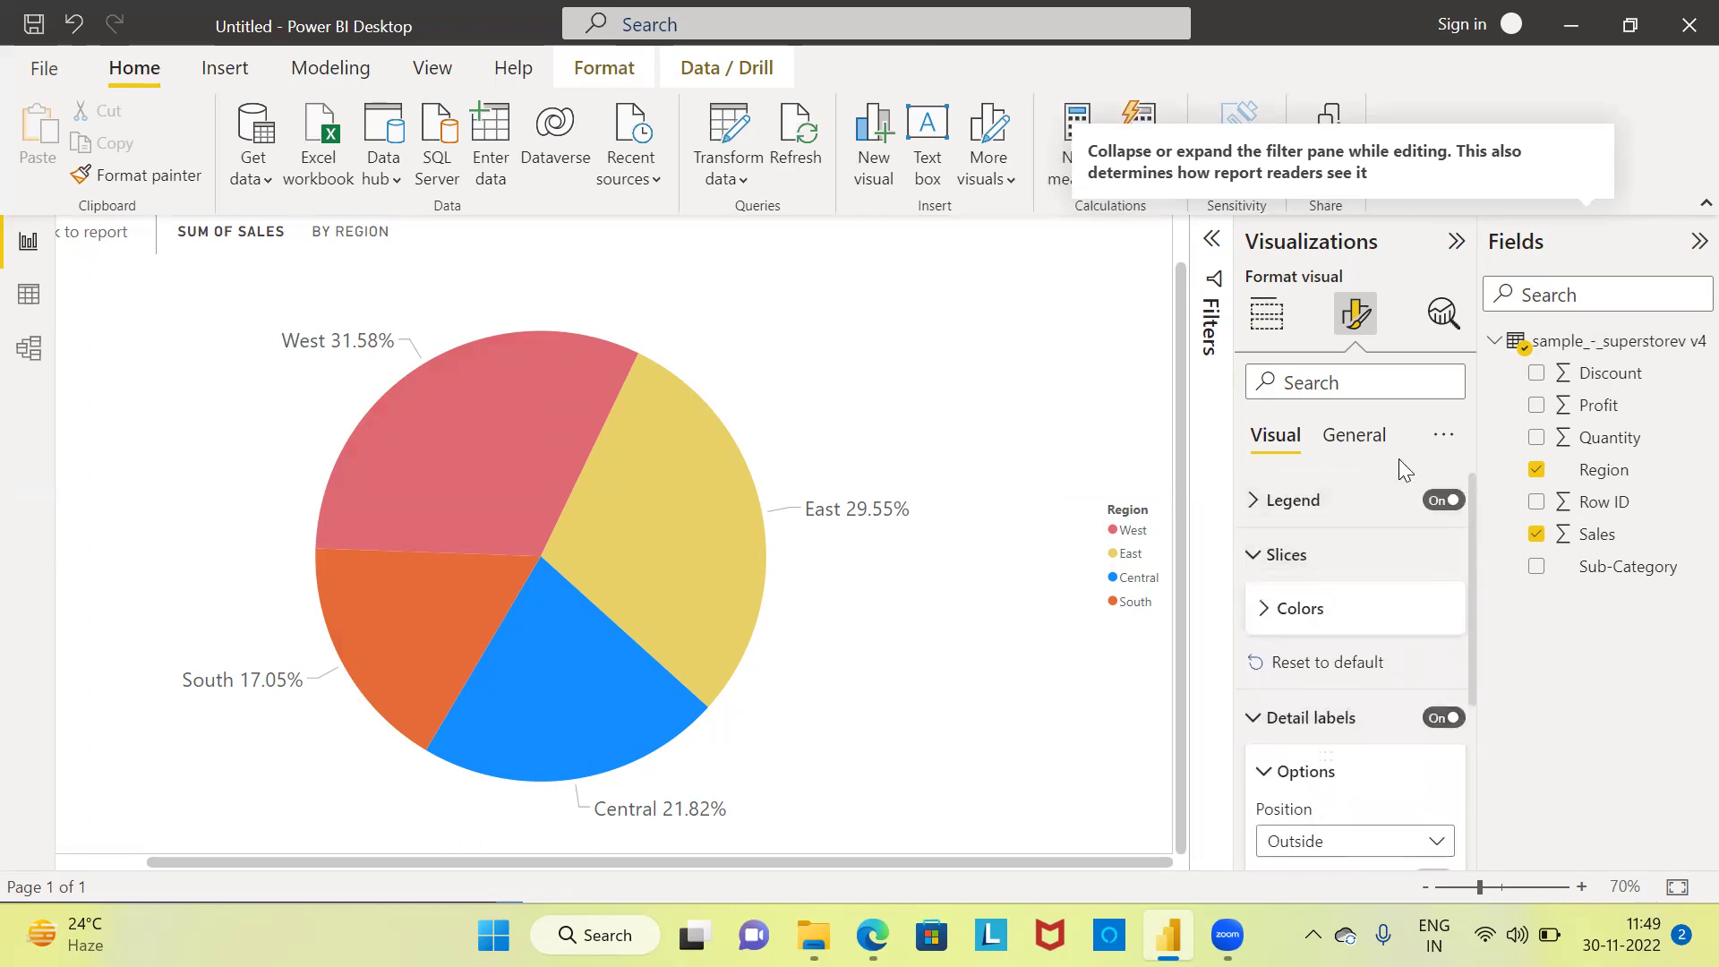
Step: Replace the pie chart's title text with "Region wise sales distribution"
{"action": "left_click", "coordinate": [1354, 436]}
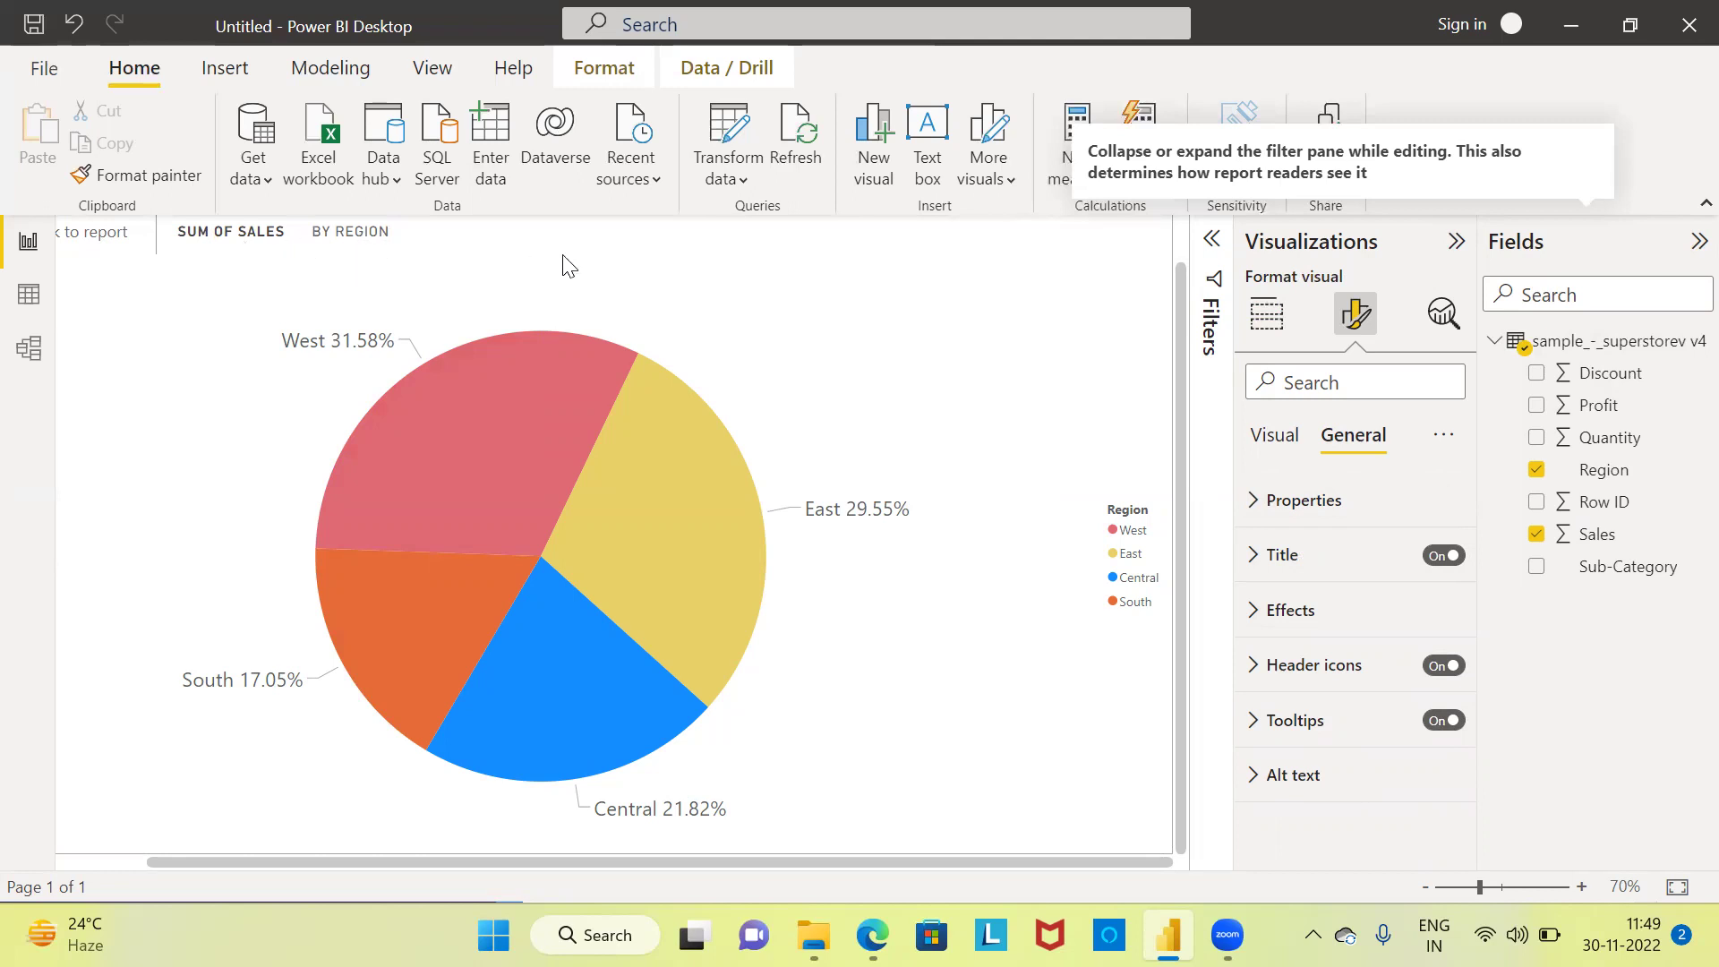
{"action": "left_click", "coordinate": [1262, 562]}
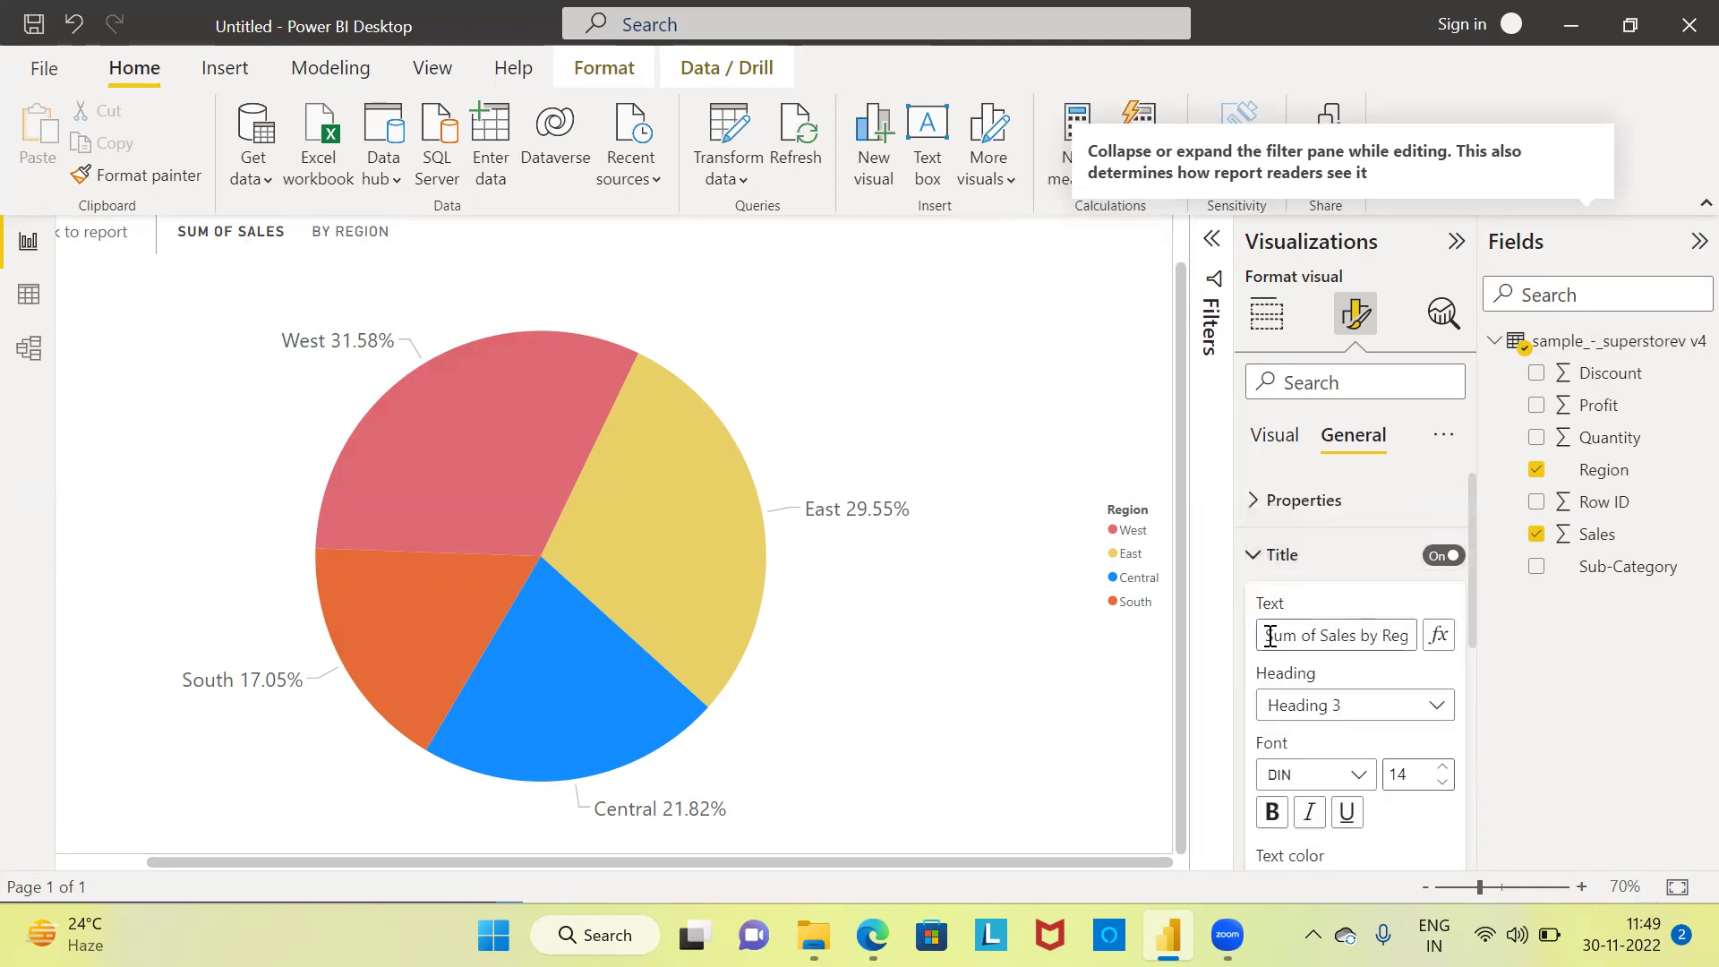
{"action": "left_click_drag", "start_coordinate": [1268, 636], "coordinate": [1425, 646]}
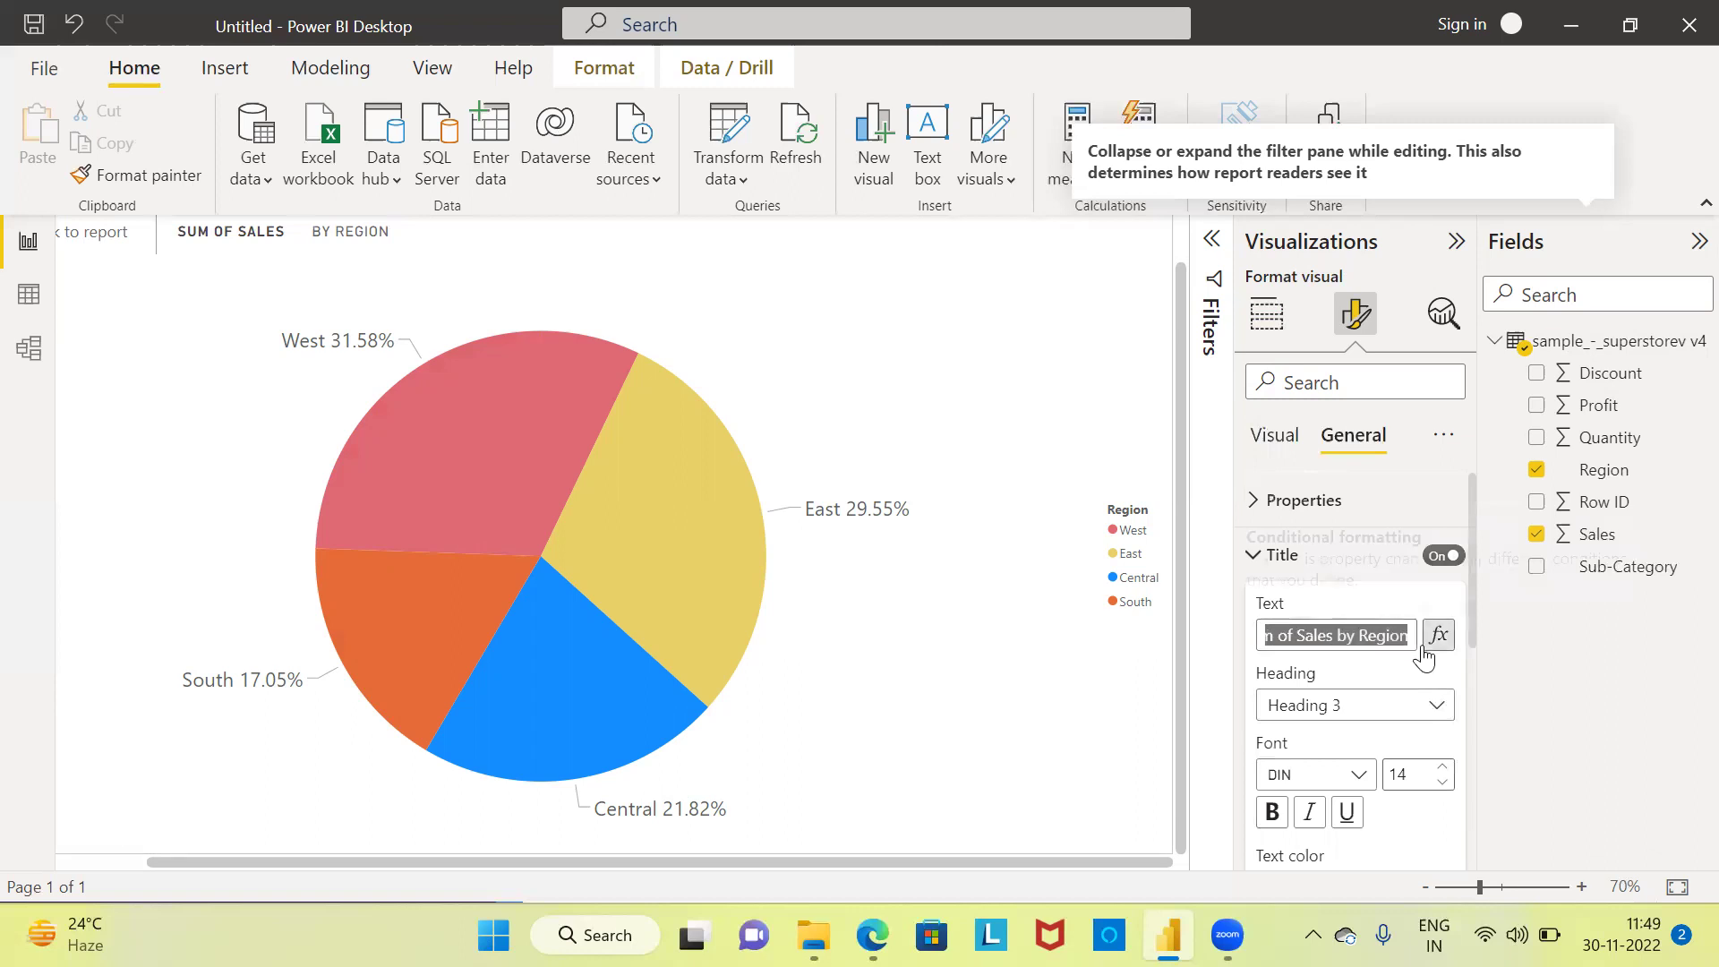
{"action": "key", "text": "BackSpace"}
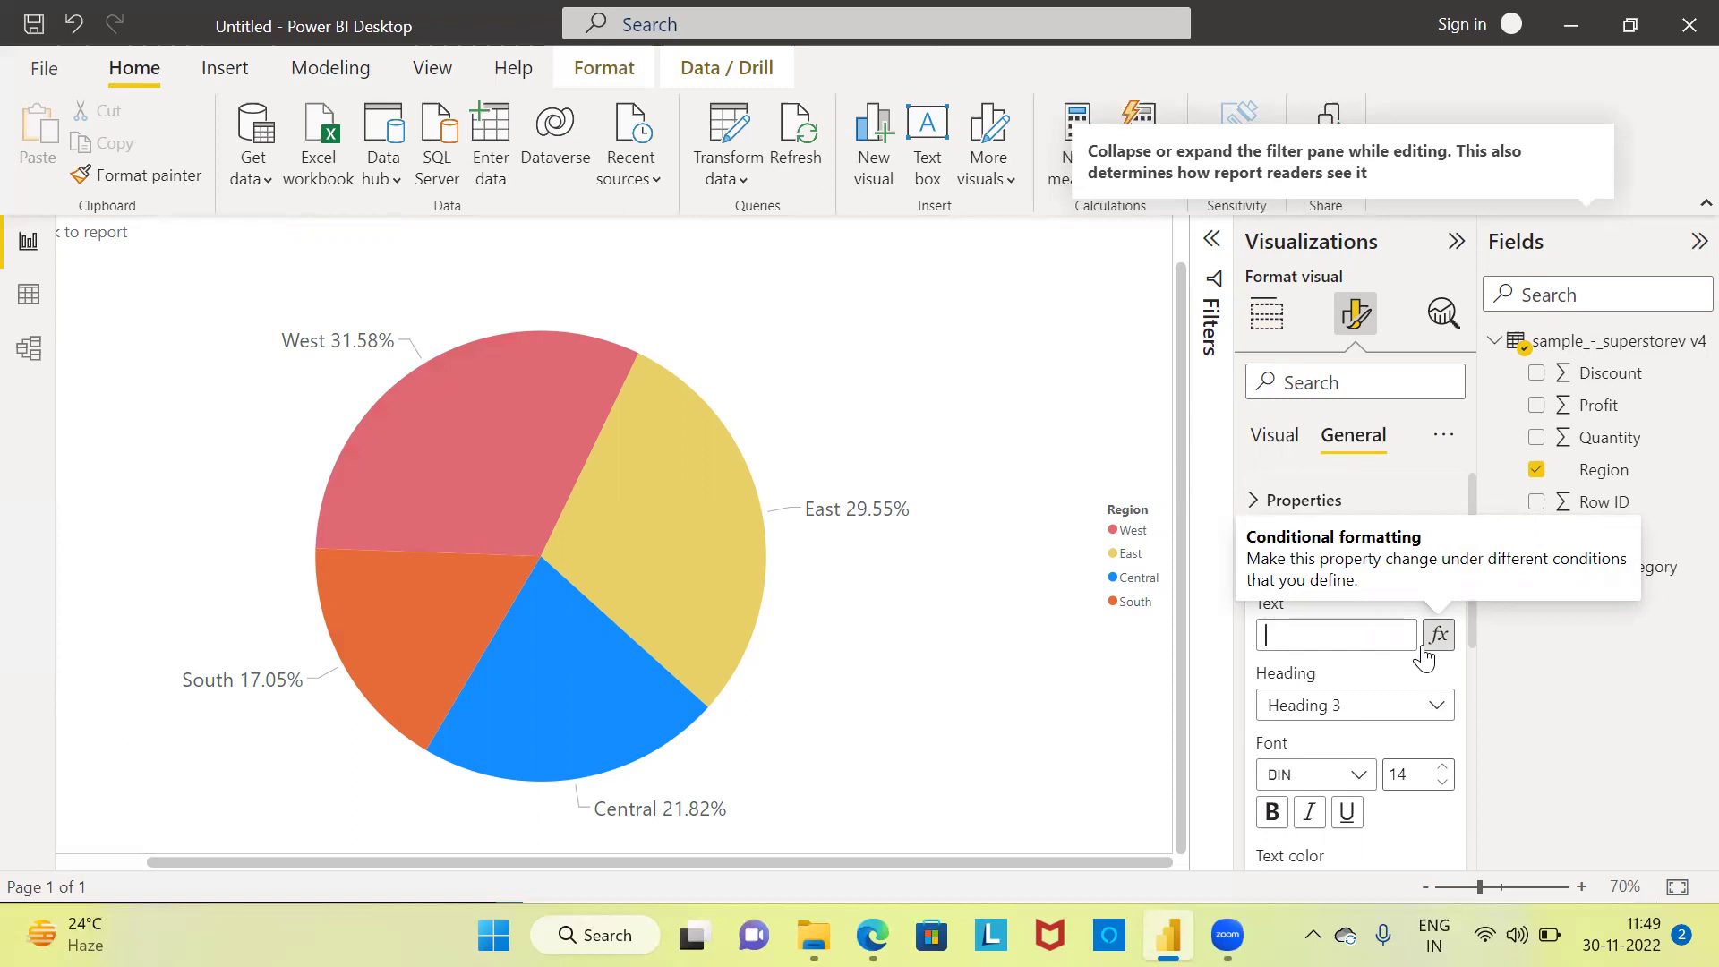
{"action": "type", "text": "Region wise"}
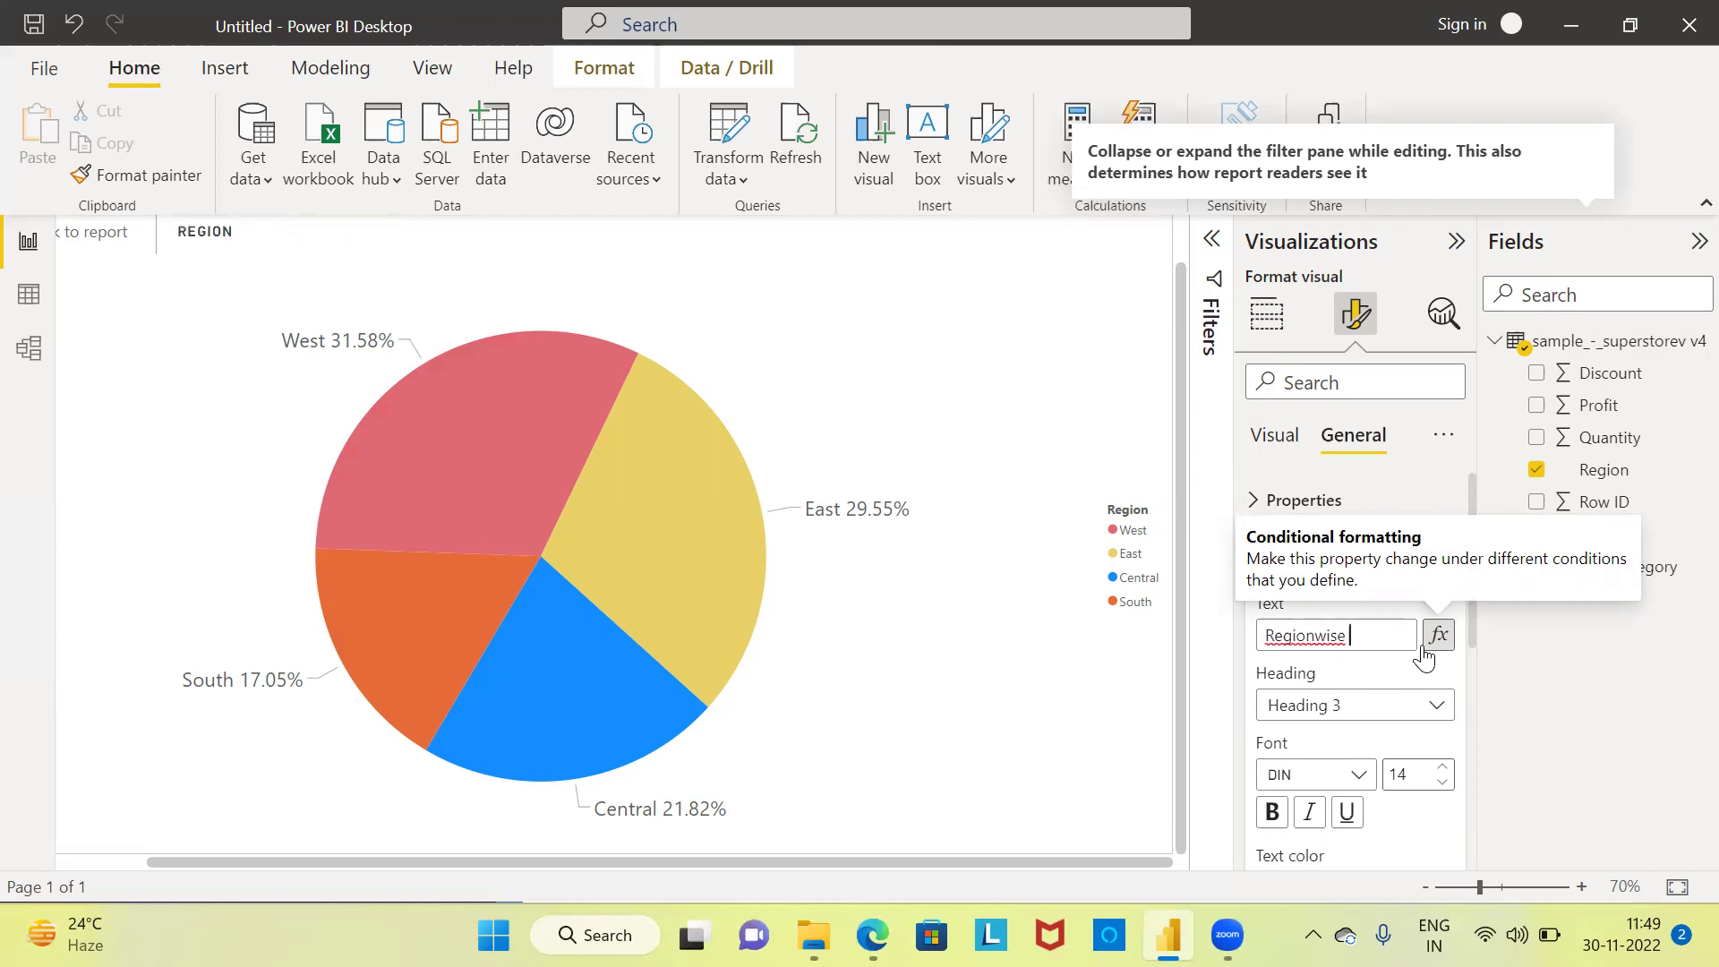
{"action": "key", "text": "Left"}
{"action": "key", "text": "Left"}
{"action": "key", "text": "Left"}
{"action": "key", "text": "Left"}
{"action": "key", "text": "Left"}
{"action": "key", "text": "End"}
{"action": "type", "text": "sales d"}
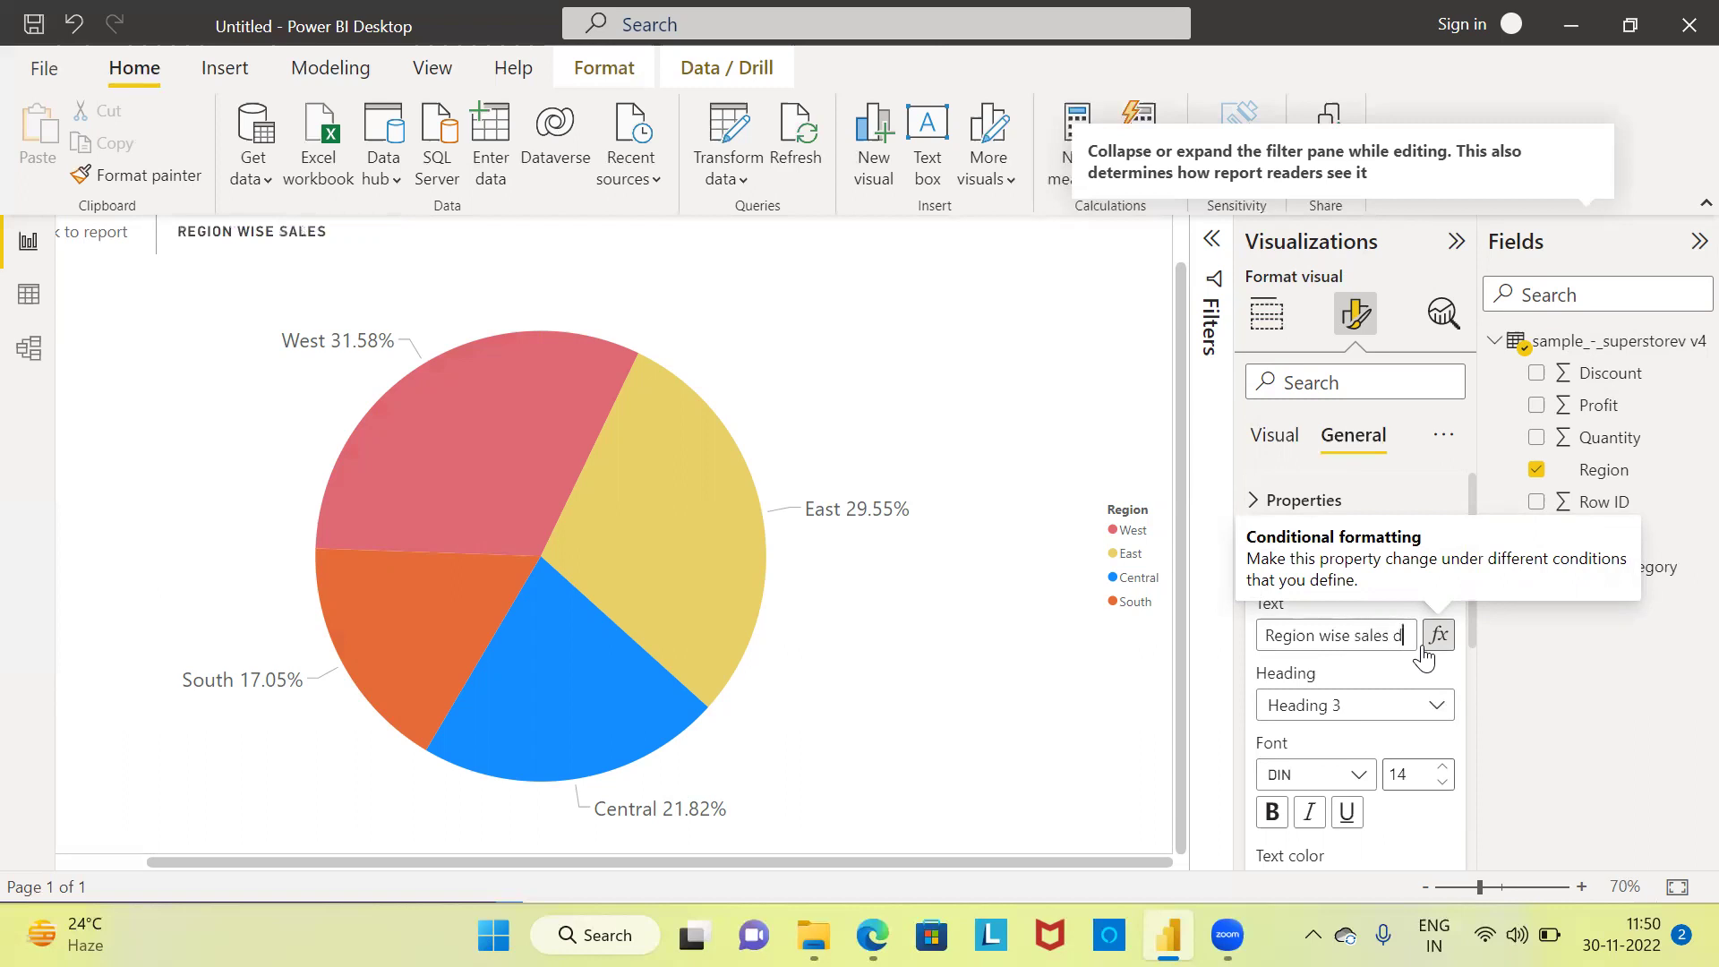
{"action": "type", "text": "istribution"}
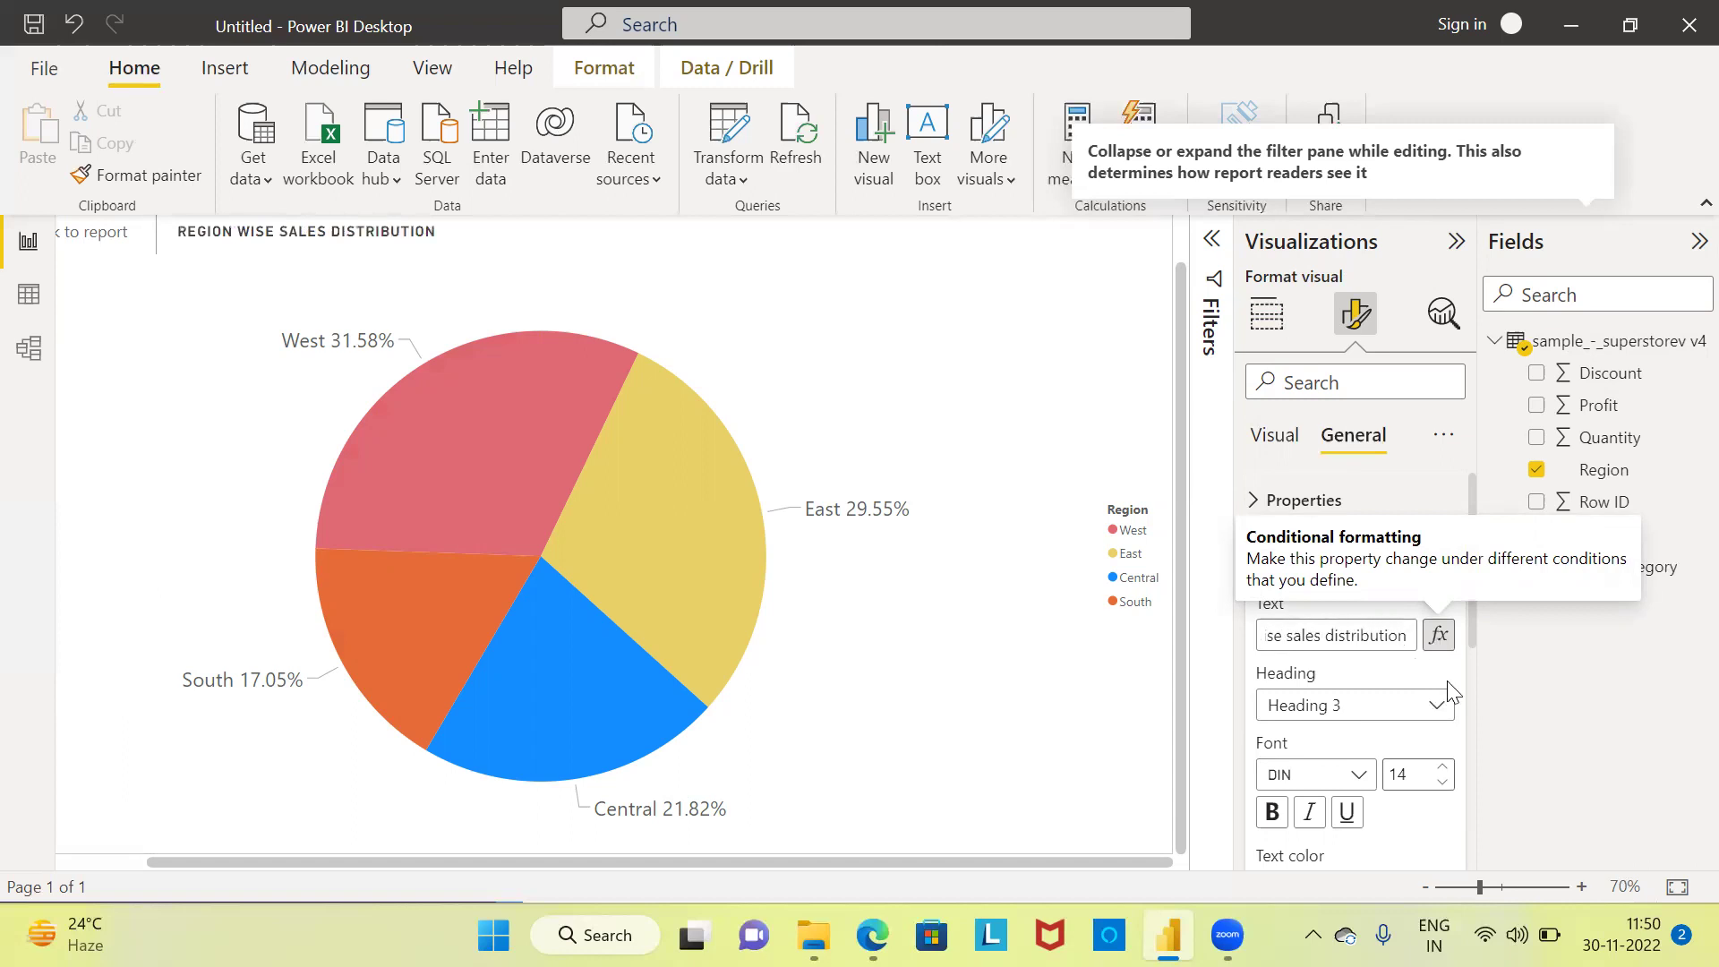
{"action": "left_click", "coordinate": [1437, 675]}
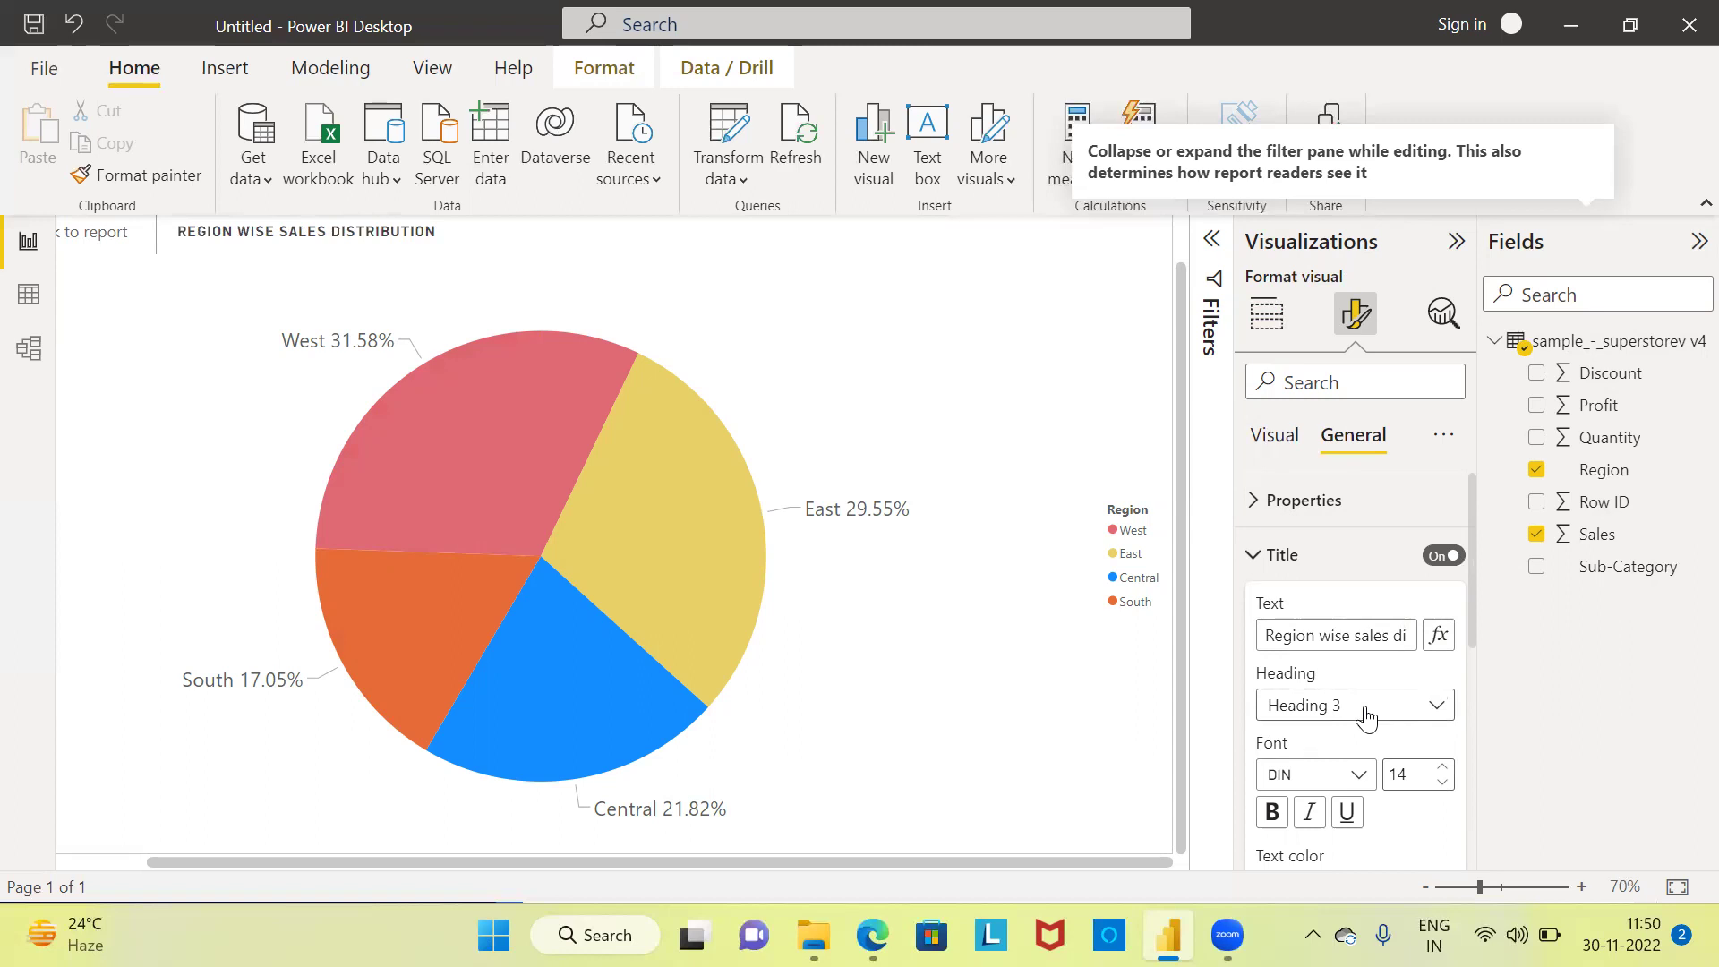
{"action": "left_click", "coordinate": [1357, 780]}
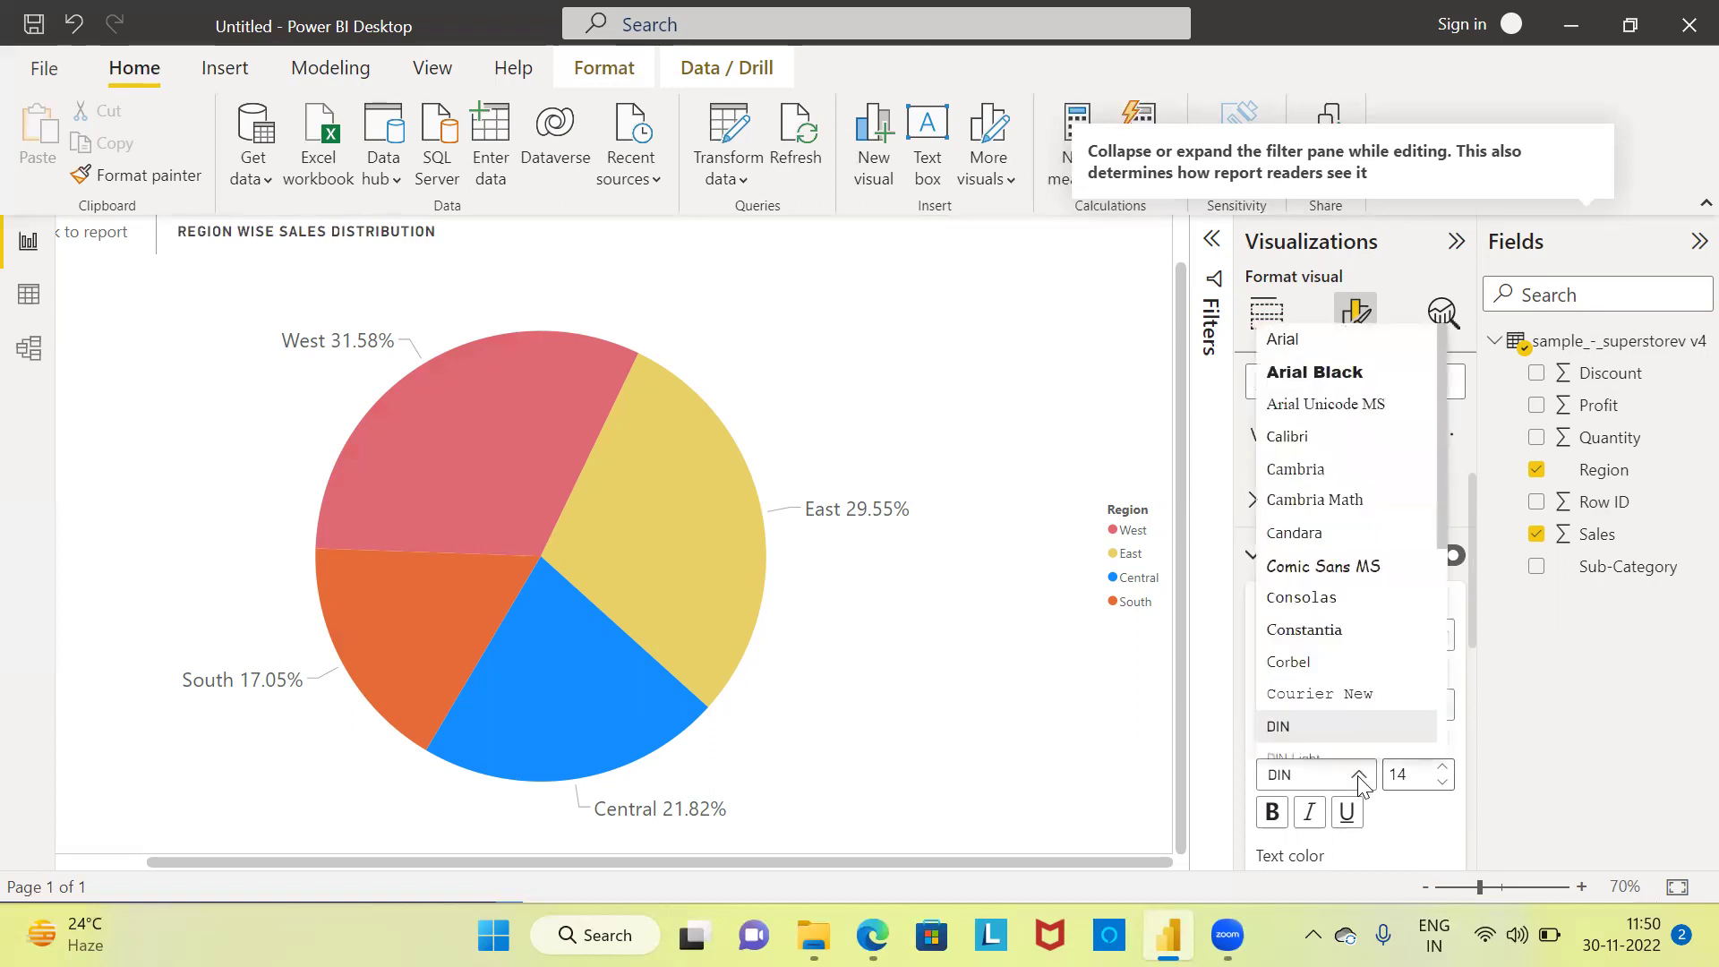
{"action": "left_click", "coordinate": [1358, 784]}
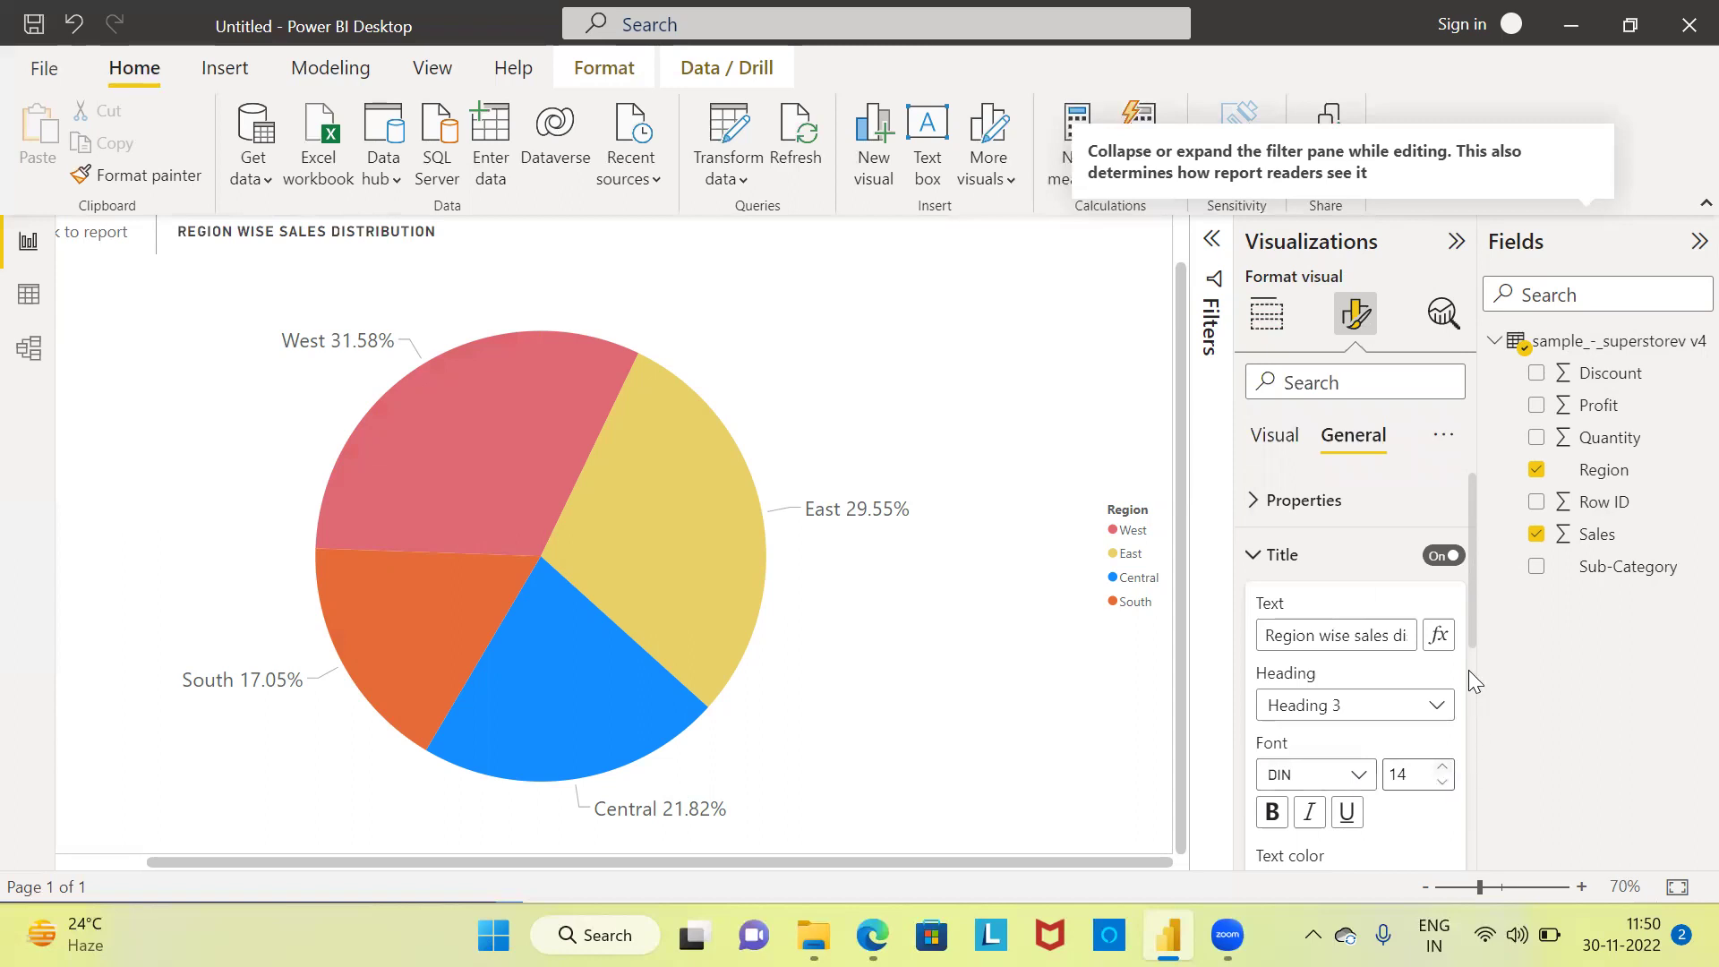
{"action": "left_click_drag", "start_coordinate": [1472, 630], "coordinate": [1464, 669]}
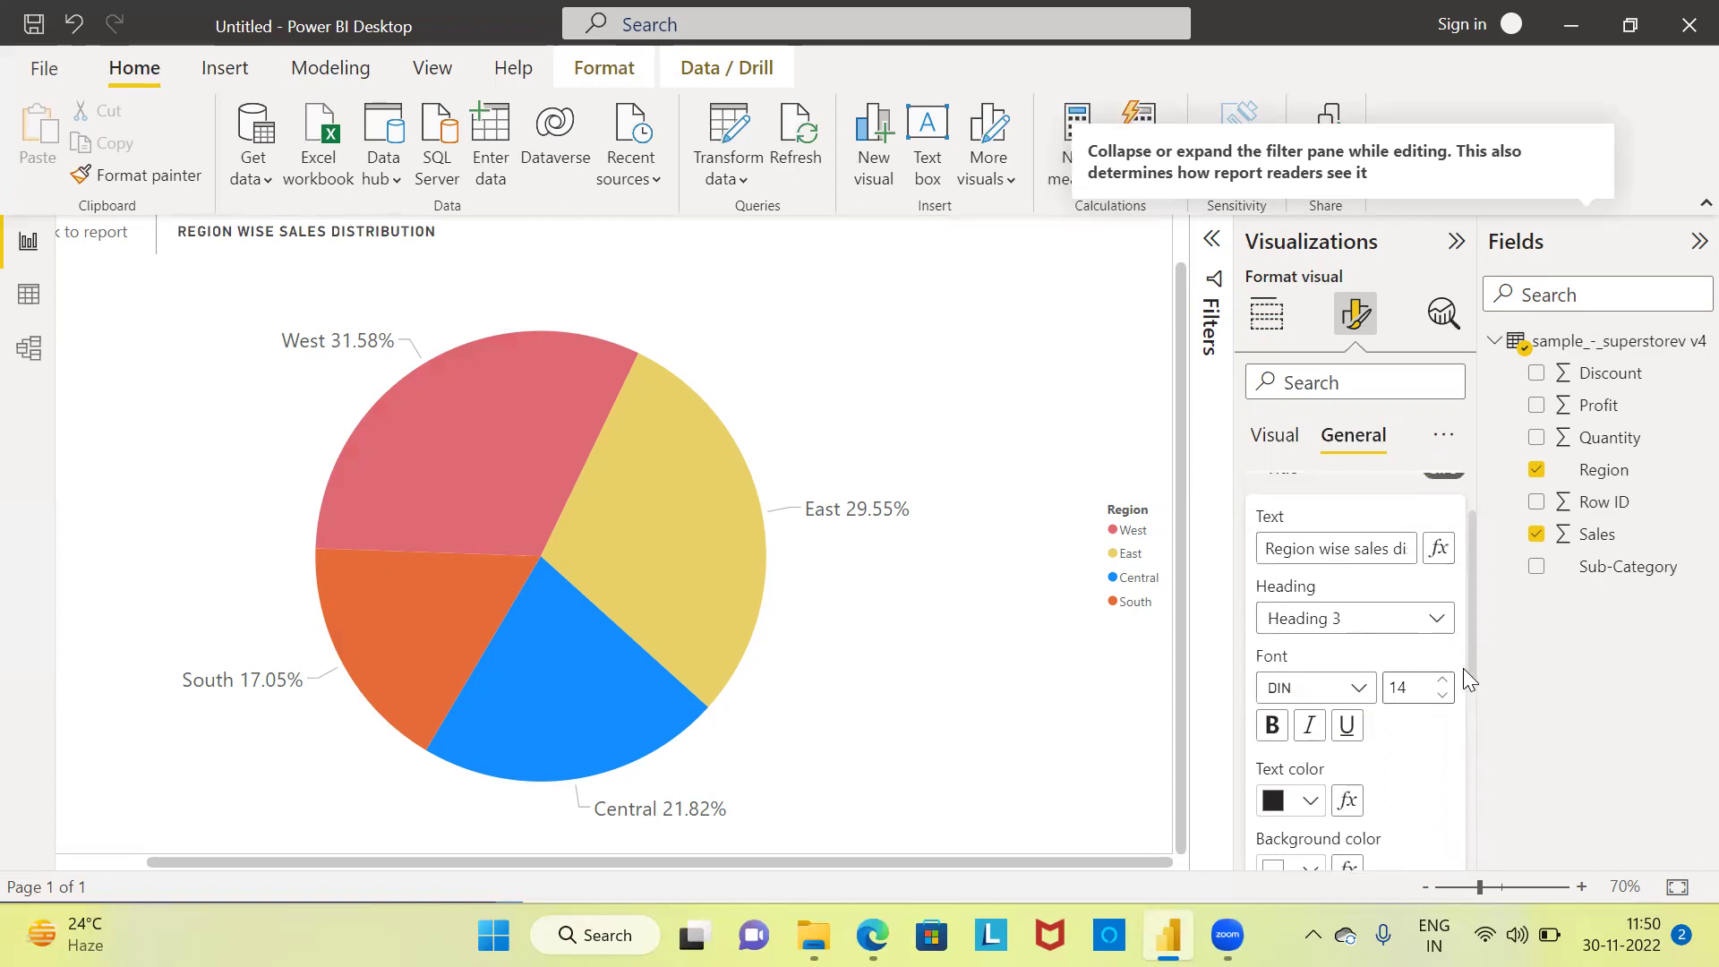